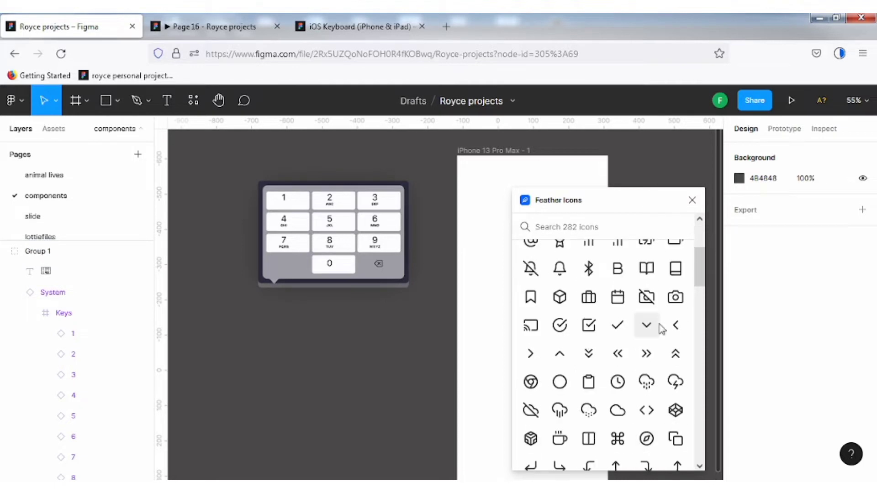
Step: Insert the chevron-left icon from Feather Icons and place it inside the iPhone 13 Pro Max - 1 frame
{"action": "left_click", "coordinate": [675, 324]}
{"action": "scroll", "coordinate": [460, 301], "scroll_direction": "up", "scroll_amount": 2}
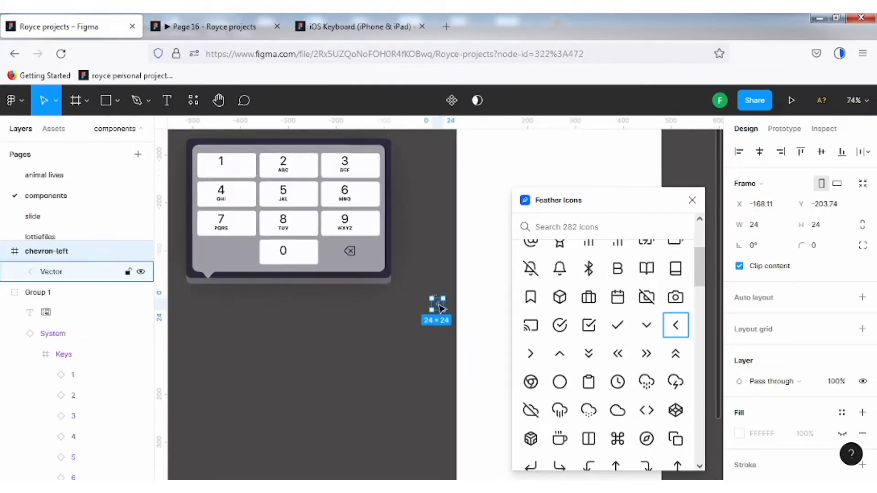
{"action": "left_click_drag", "start_coordinate": [439, 304], "coordinate": [487, 234]}
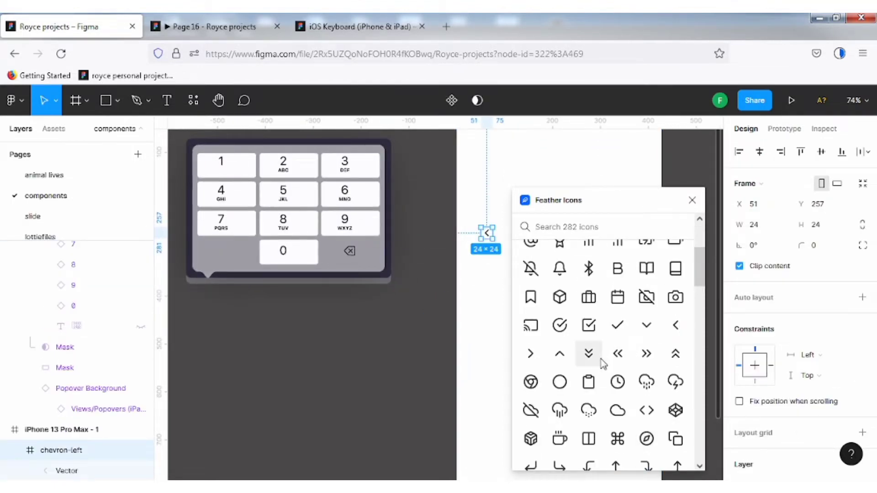
Step: Search Feather Icons for "eye", insert the eye-off icon and place it above the chevron in the phone frame
{"action": "left_click", "coordinate": [477, 168]}
{"action": "type", "text": "eye"}
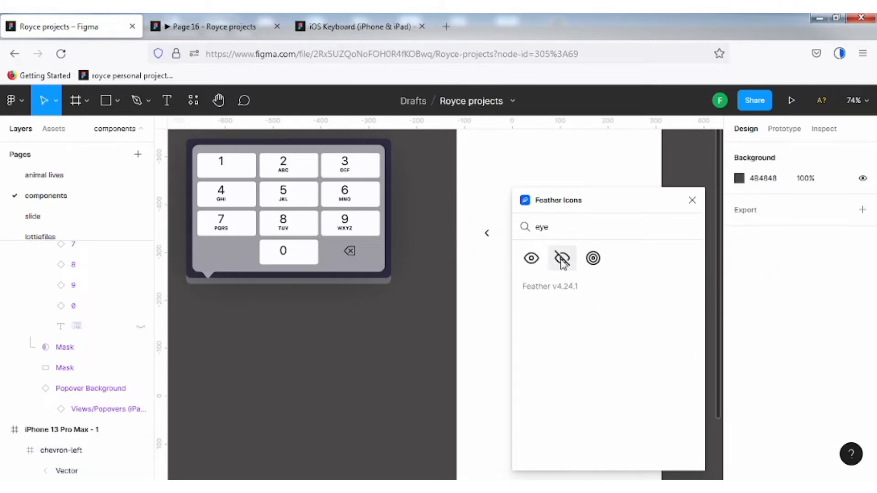
{"action": "left_click", "coordinate": [565, 265]}
{"action": "left_click_drag", "start_coordinate": [447, 359], "coordinate": [478, 175]}
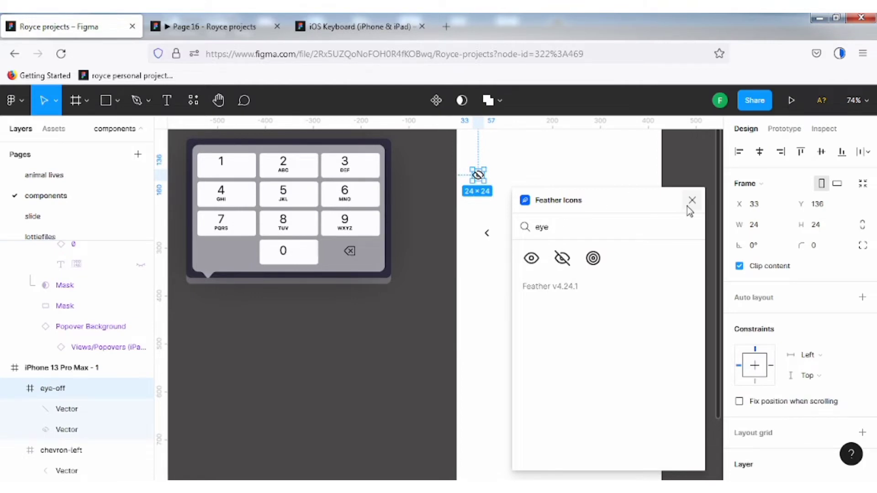
Step: Search Feather Icons for "bater", insert the battery-charging icon and place it above the eye-off icon in the phone frame
{"action": "left_click_drag", "start_coordinate": [555, 233], "coordinate": [523, 232]}
{"action": "type", "text": "bater"}
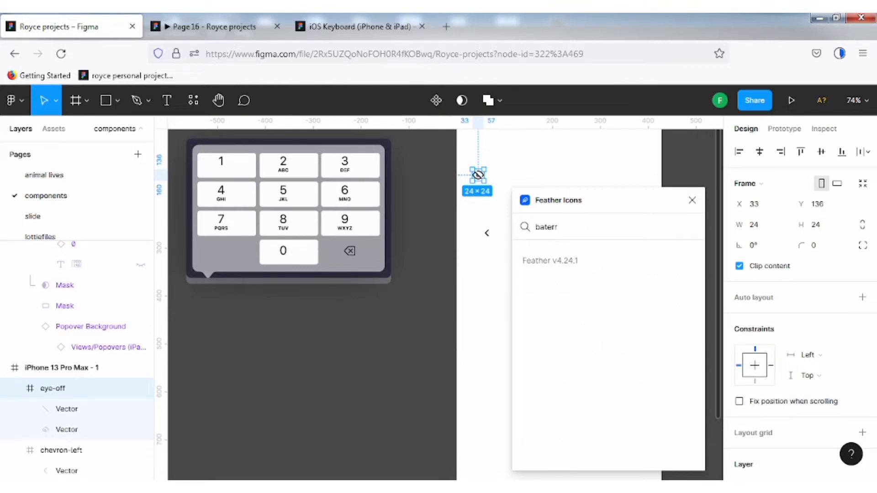
{"action": "left_click", "coordinate": [566, 154]}
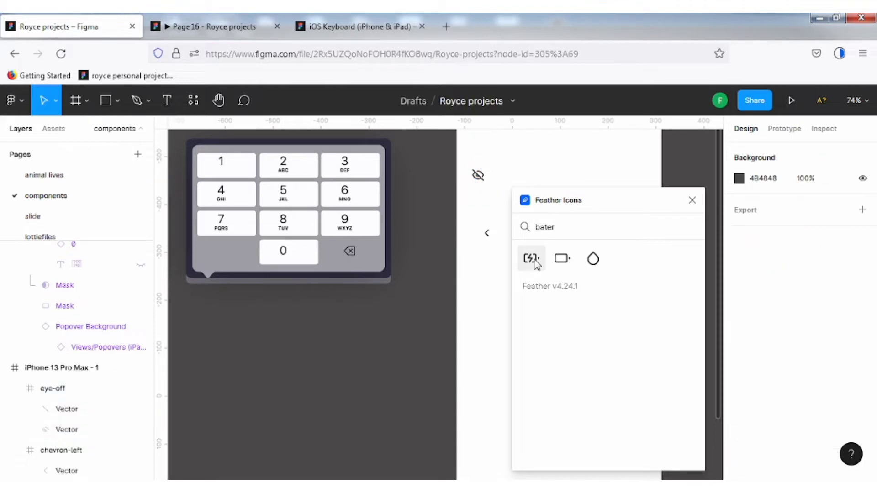
{"action": "left_click", "coordinate": [533, 260]}
{"action": "left_click_drag", "start_coordinate": [444, 304], "coordinate": [515, 156]}
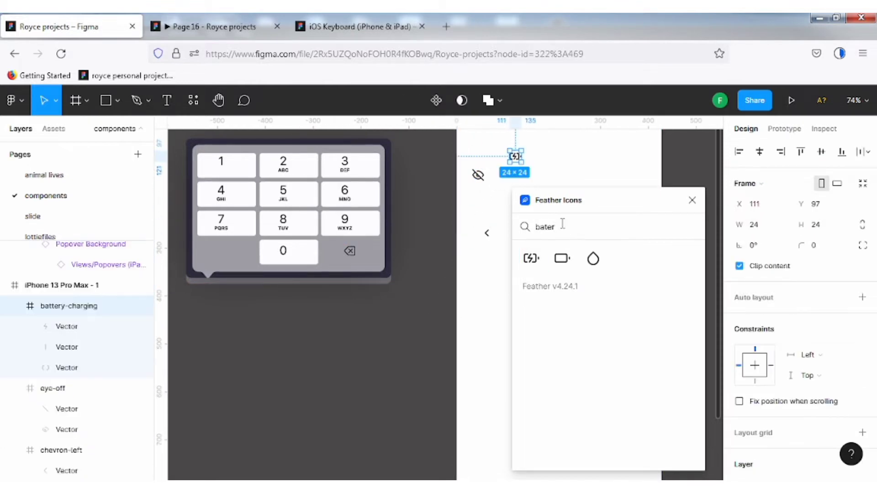
Step: Search Feather Icons for "bar", insert the ascending bar-chart icon and place it in the phone frame below the eye-off icon
{"action": "left_click", "coordinate": [567, 172]}
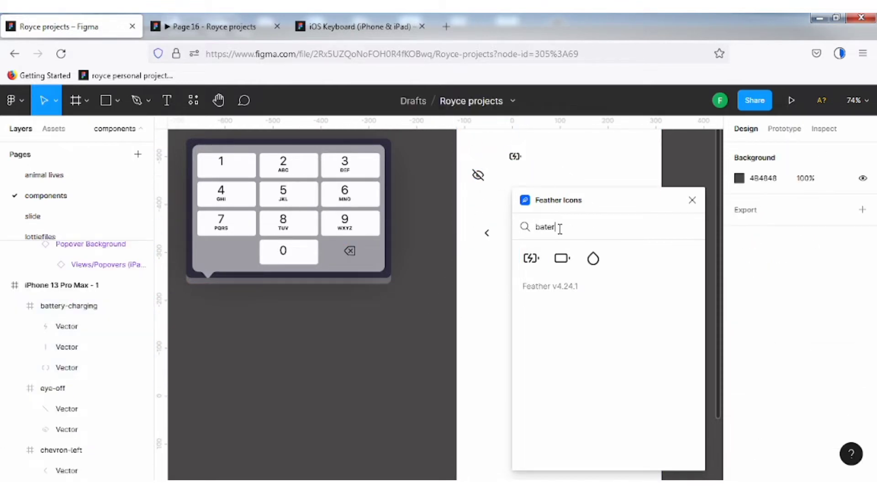
{"action": "double_click", "coordinate": [556, 227]}
{"action": "type", "text": "bar"}
{"action": "left_click", "coordinate": [562, 259]}
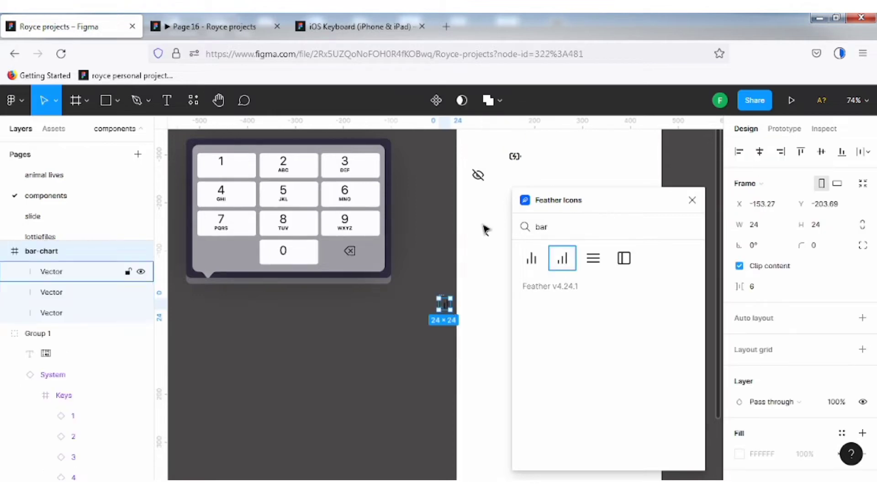
{"action": "left_click_drag", "start_coordinate": [446, 304], "coordinate": [492, 188]}
{"action": "left_click", "coordinate": [572, 177]}
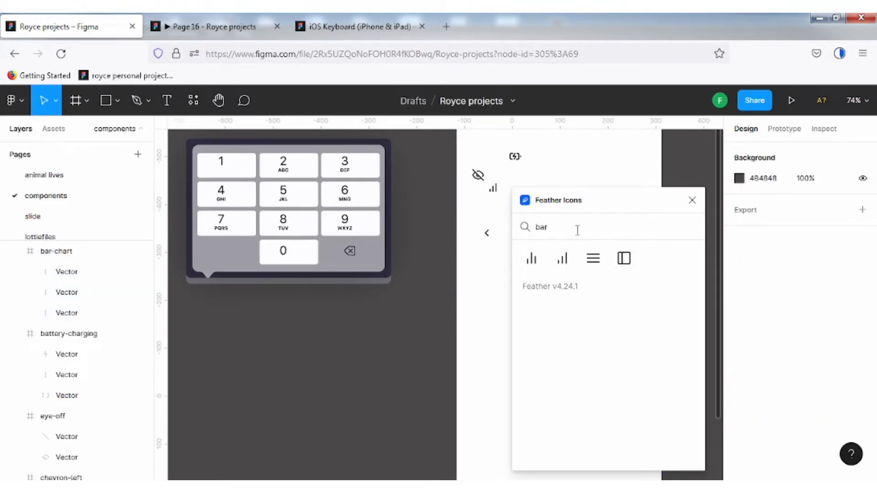
{"action": "key", "text": "BackSpace"}
{"action": "key", "text": "BackSpace"}
{"action": "key", "text": "BackSpace"}
{"action": "type", "text": "servic"}
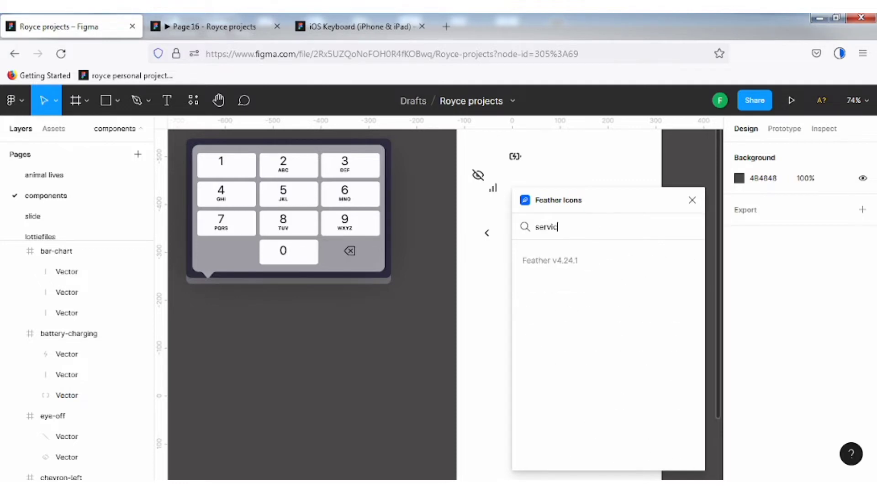
{"action": "key", "text": "BackSpace"}
{"action": "key", "text": "BackSpace"}
{"action": "key", "text": "BackSpace"}
{"action": "key", "text": "BackSpace"}
{"action": "key", "text": "BackSpace"}
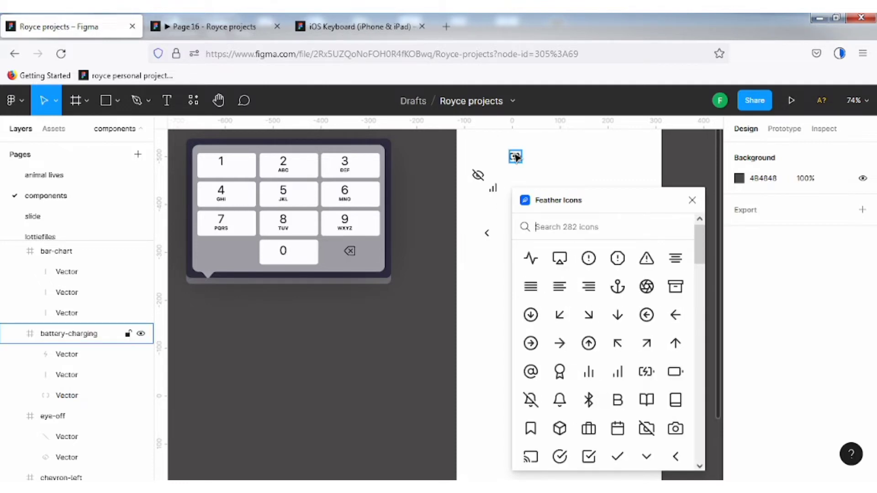
Step: Search Feather Icons for "wi", place the wifi icon in the phone frame just above the chevron, and close the plugin
{"action": "type", "text": "wire"}
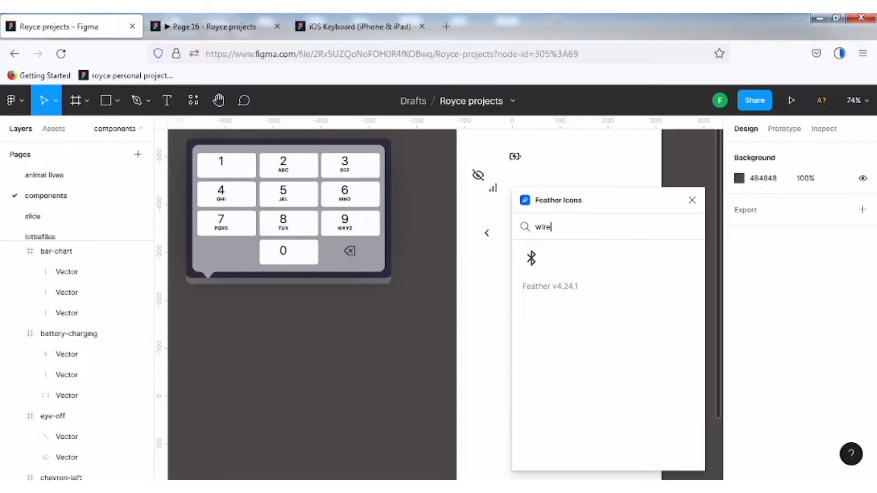
{"action": "key", "text": "BackSpace"}
{"action": "key", "text": "BackSpace"}
{"action": "left_click", "coordinate": [593, 259]}
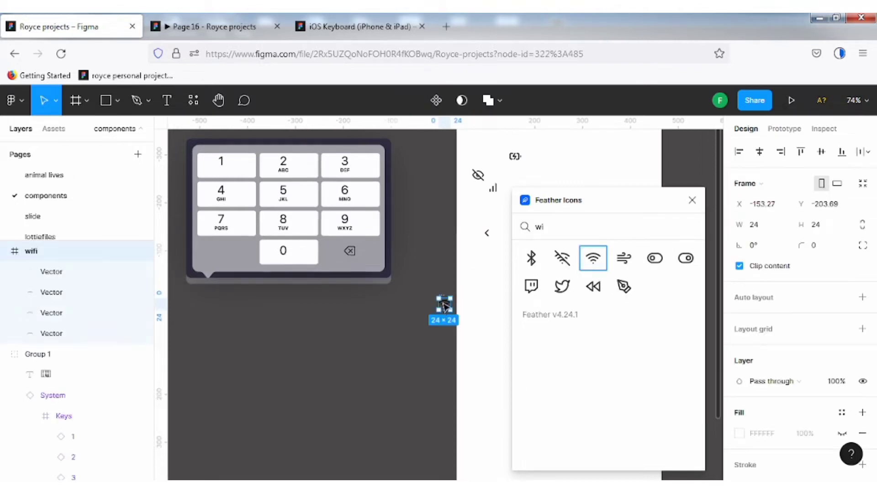
{"action": "left_click_drag", "start_coordinate": [447, 304], "coordinate": [476, 211]}
{"action": "left_click", "coordinate": [692, 200]}
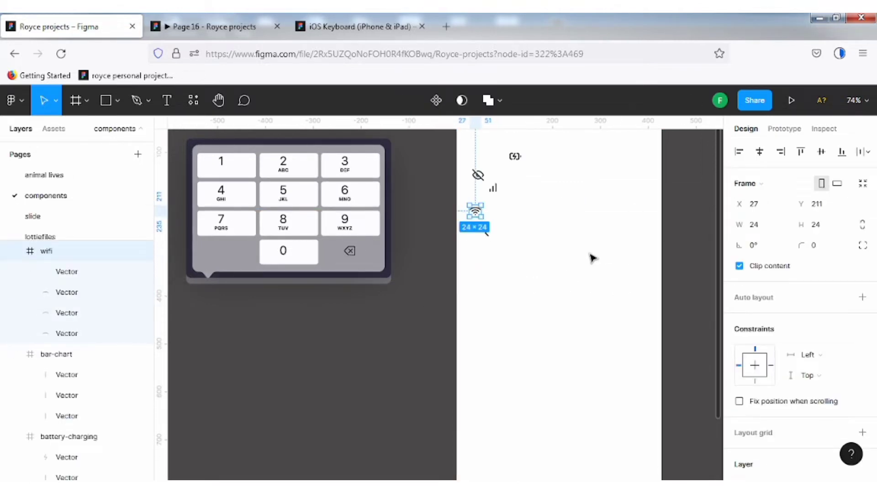
Step: Add a text box about 136 × 33 near the top of the phone frame reading "9:00"
{"action": "scroll", "coordinate": [593, 258], "scroll_direction": "up", "scroll_amount": 4}
{"action": "left_click", "coordinate": [545, 150]}
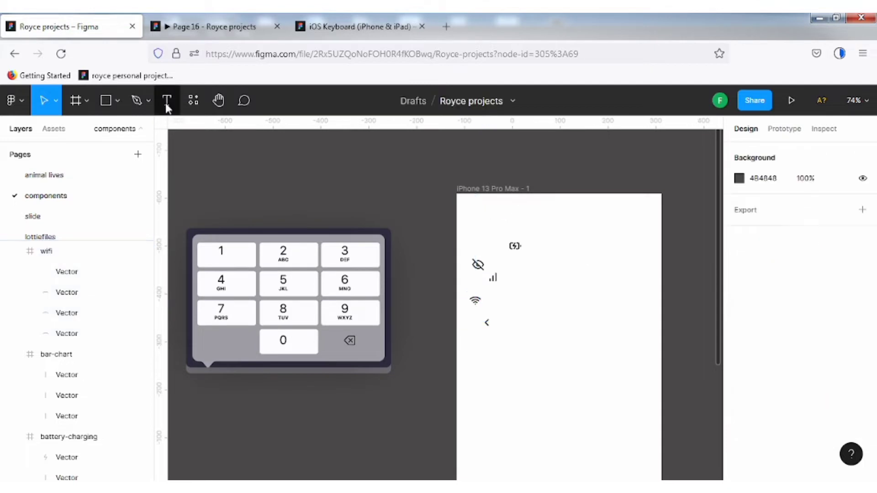
{"action": "scroll", "coordinate": [603, 247], "scroll_direction": "up", "scroll_amount": 1}
{"action": "left_click_drag", "start_coordinate": [569, 290], "coordinate": [502, 280]}
{"action": "key", "text": "t"}
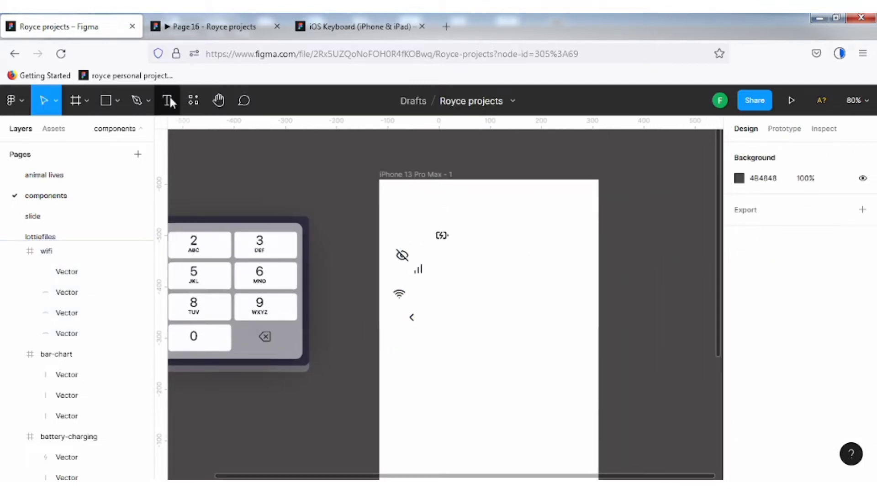
{"action": "left_click_drag", "start_coordinate": [398, 190], "coordinate": [469, 207]}
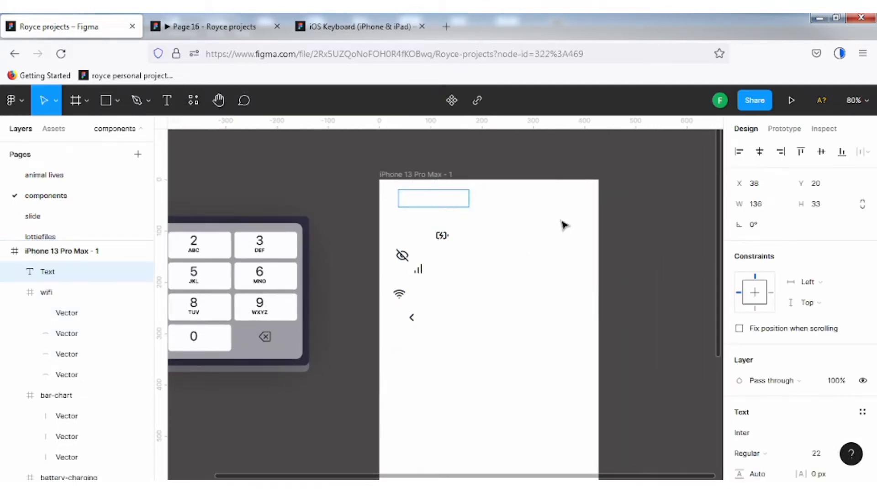
{"action": "type", "text": "9:00"}
{"action": "left_click", "coordinate": [333, 177]}
Step: Set the 9:00 text to auto width and its font size to 16
{"action": "scroll", "coordinate": [801, 284], "scroll_direction": "down", "scroll_amount": 5}
{"action": "left_click", "coordinate": [801, 280]}
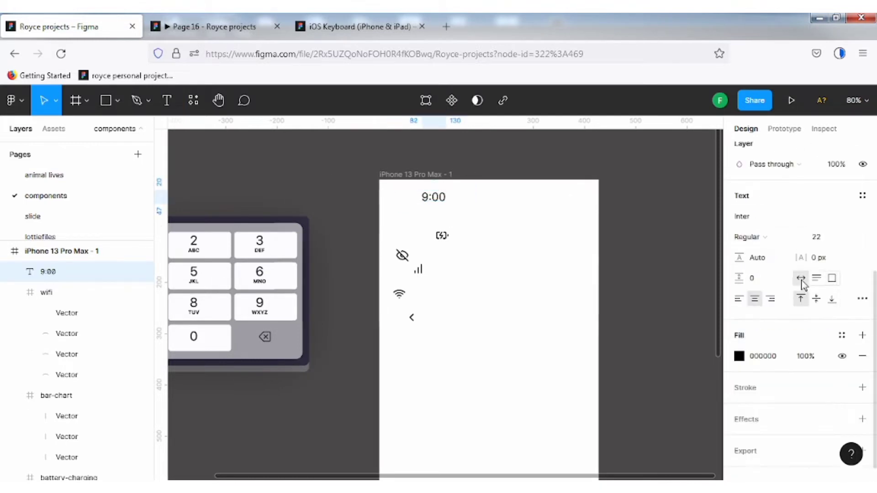
{"action": "scroll", "coordinate": [850, 257], "scroll_direction": "up", "scroll_amount": 2}
{"action": "left_click", "coordinate": [849, 291]}
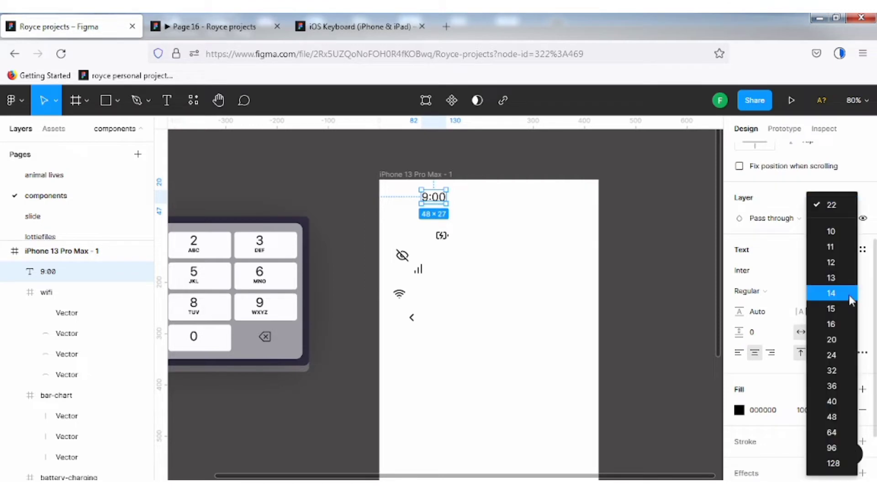
{"action": "left_click", "coordinate": [827, 293]}
{"action": "left_click", "coordinate": [558, 163]}
{"action": "key", "text": "shift+0"}
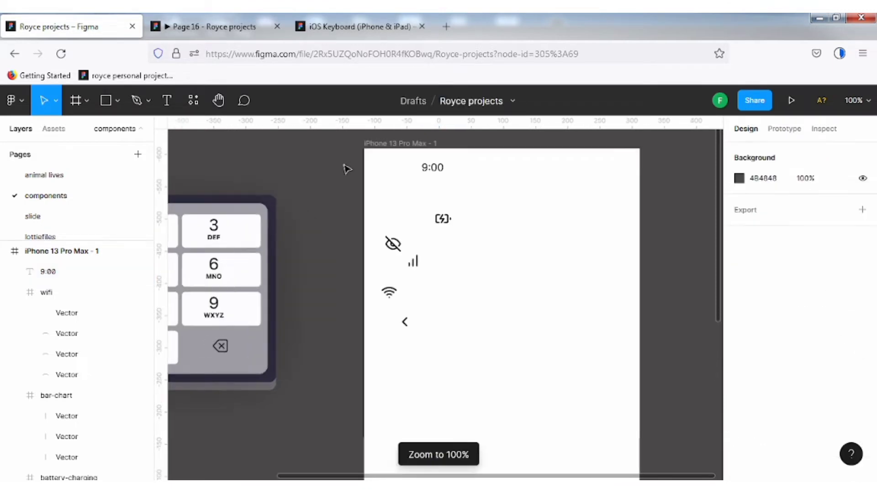
Step: Add a layout grid to the iPhone 13 Pro Max - 1 frame and change it to columns with a count of 12
{"action": "left_click", "coordinate": [433, 168]}
{"action": "left_click", "coordinate": [383, 150]}
{"action": "scroll", "coordinate": [774, 308], "scroll_direction": "down", "scroll_amount": 3}
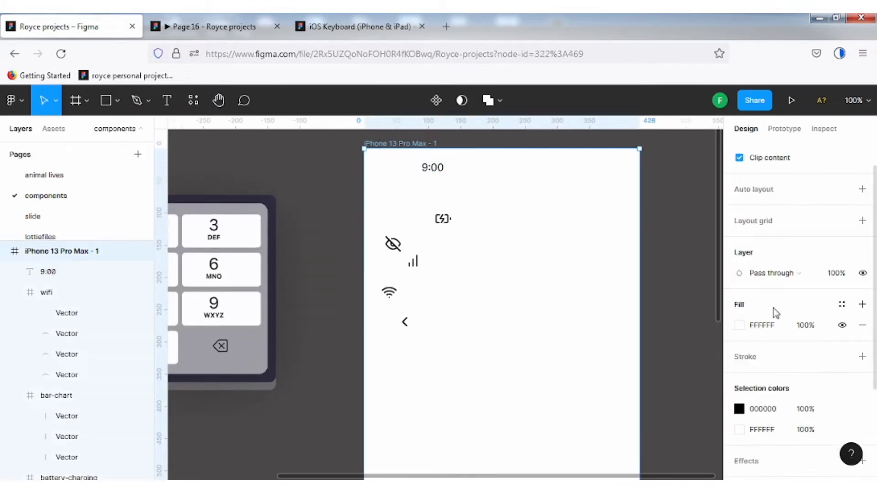
{"action": "scroll", "coordinate": [774, 308], "scroll_direction": "up", "scroll_amount": 3}
{"action": "left_click", "coordinate": [862, 329]}
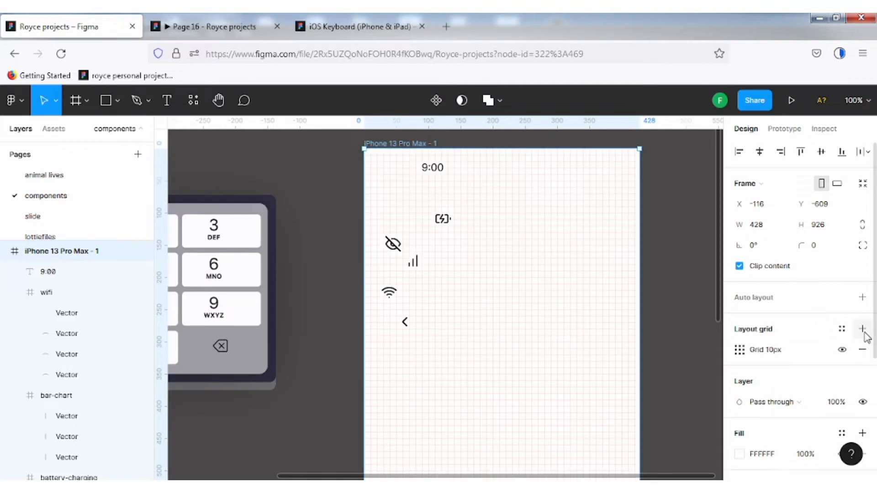
{"action": "left_click", "coordinate": [740, 350]}
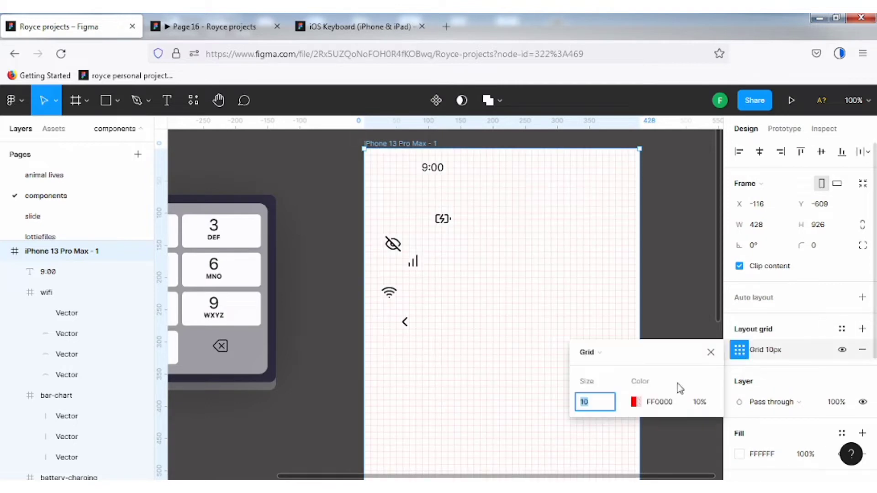
{"action": "left_click", "coordinate": [620, 356]}
{"action": "left_click", "coordinate": [622, 368]}
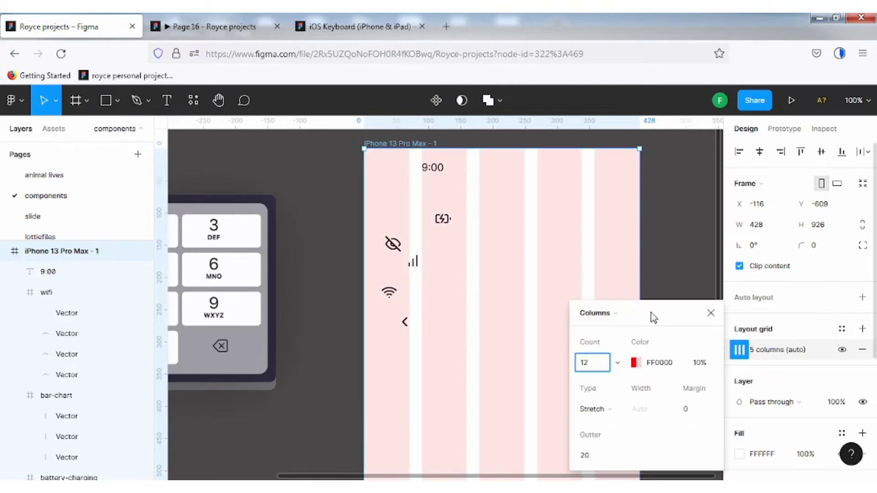
{"action": "left_click", "coordinate": [662, 311]}
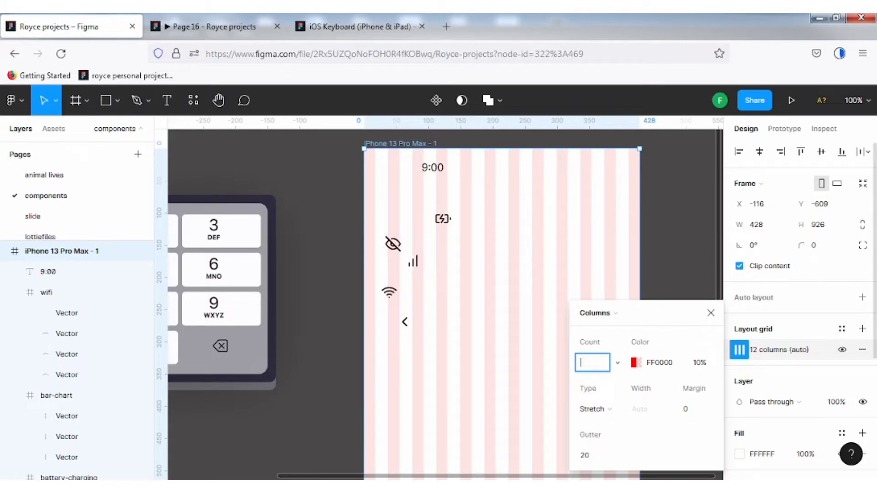
Step: Try column counts of 6 and 7 in the phone frame's layout grid
{"action": "type", "text": "6"}
{"action": "key", "text": "Return"}
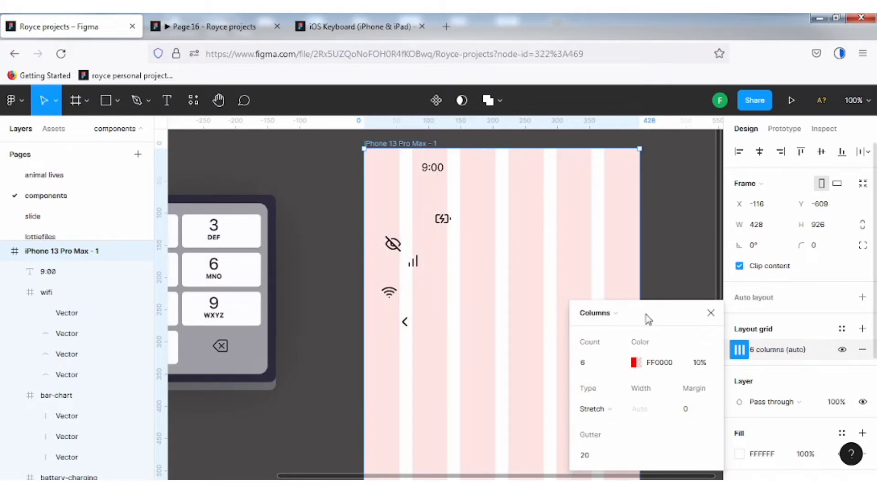
{"action": "left_click", "coordinate": [586, 369]}
{"action": "type", "text": "7"}
{"action": "left_click", "coordinate": [645, 314]}
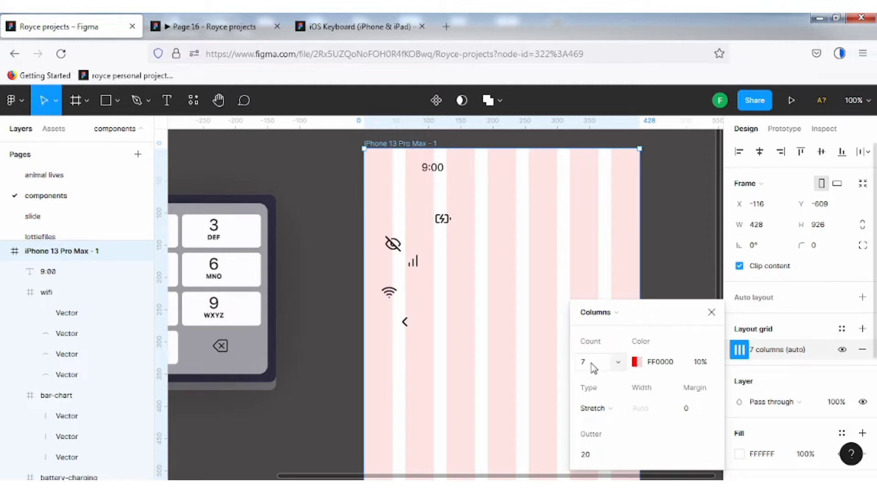
Step: Set the layout grid's column count to 8 and close the grid settings
{"action": "type", "text": "8"}
{"action": "left_click", "coordinate": [658, 312]}
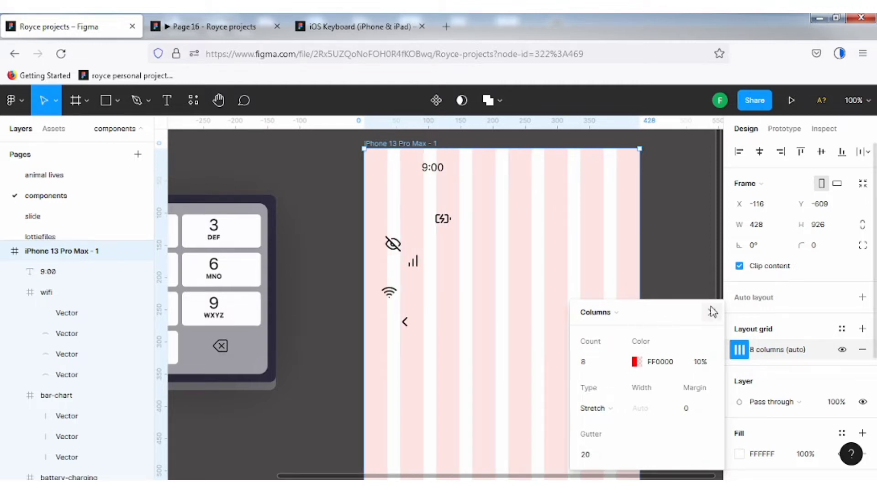
{"action": "left_click", "coordinate": [713, 312]}
Step: Move the 9:00 text to the frame's upper-left corner and the bar-chart, wifi and battery-charging icons side by side to its upper-right corner
{"action": "left_click_drag", "start_coordinate": [436, 169], "coordinate": [404, 166]}
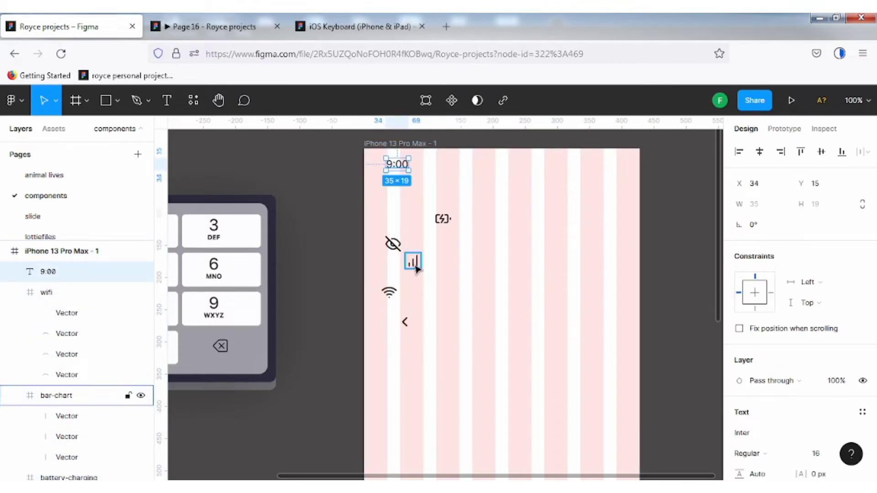
{"action": "left_click_drag", "start_coordinate": [412, 260], "coordinate": [577, 172]}
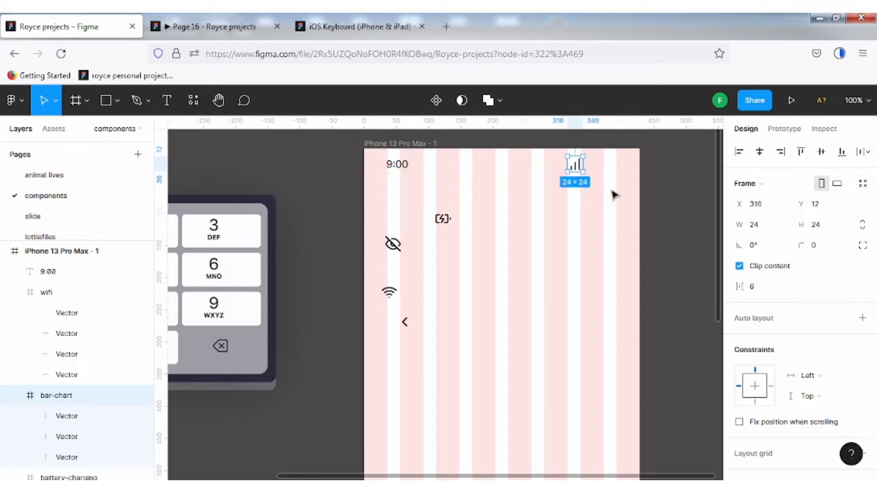
{"action": "left_click_drag", "start_coordinate": [389, 293], "coordinate": [595, 168]}
{"action": "left_click", "coordinate": [440, 222]}
{"action": "left_click", "coordinate": [596, 168]}
{"action": "left_click", "coordinate": [578, 169]}
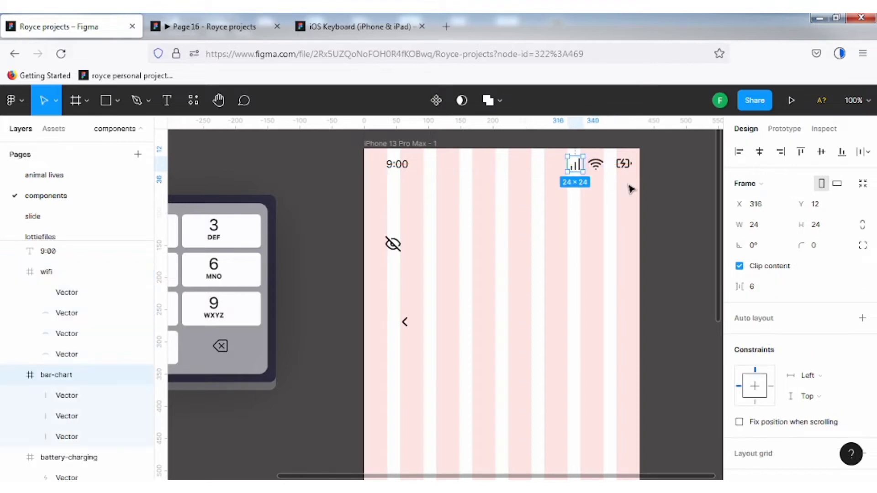
Step: Align the bar-chart, wifi and battery-charging icons in one row and distribute their horizontal spacing evenly
{"action": "left_click", "coordinate": [671, 164]}
{"action": "left_click_drag", "start_coordinate": [665, 172], "coordinate": [533, 140]}
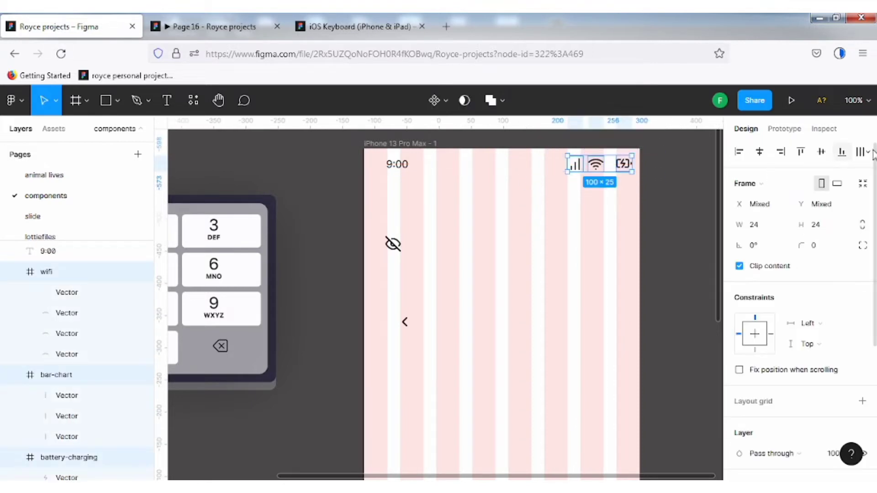
{"action": "left_click", "coordinate": [868, 152]}
{"action": "left_click", "coordinate": [713, 179]}
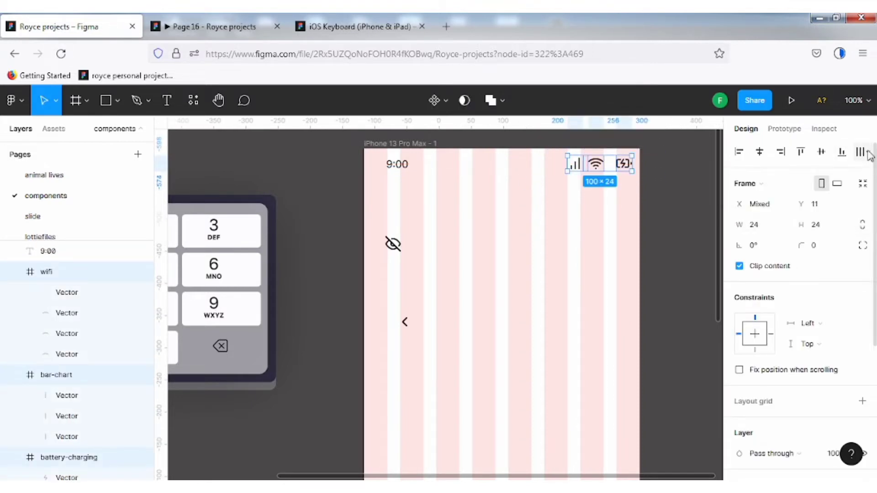
{"action": "left_click", "coordinate": [868, 151]}
{"action": "left_click", "coordinate": [772, 209]}
{"action": "left_click", "coordinate": [662, 215]}
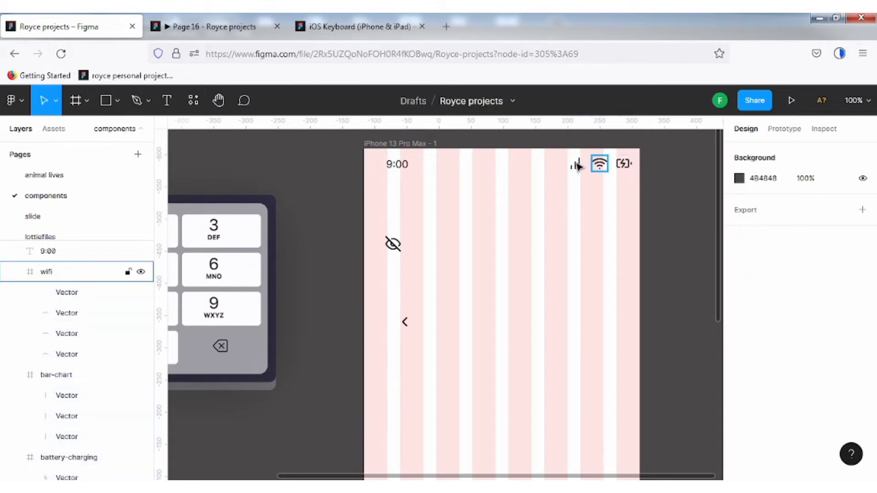
Step: Tighten the gaps between the bar-chart, wifi and battery-charging icons and vertically centre them with the 9:00 text
{"action": "left_click", "coordinate": [578, 168]}
{"action": "left_click_drag", "start_coordinate": [598, 166], "coordinate": [606, 166]}
{"action": "left_click_drag", "start_coordinate": [666, 194], "coordinate": [549, 150]}
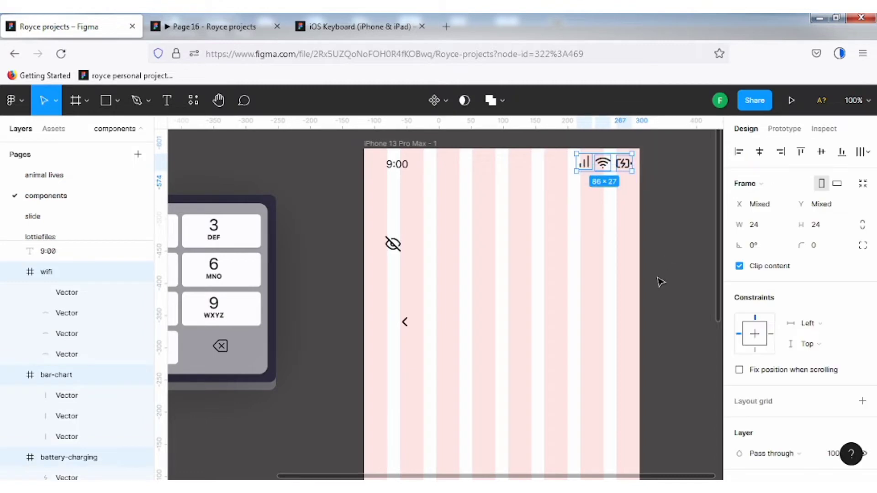
{"action": "left_click", "coordinate": [397, 166], "text": "shift"}
{"action": "key", "text": "alt+v"}
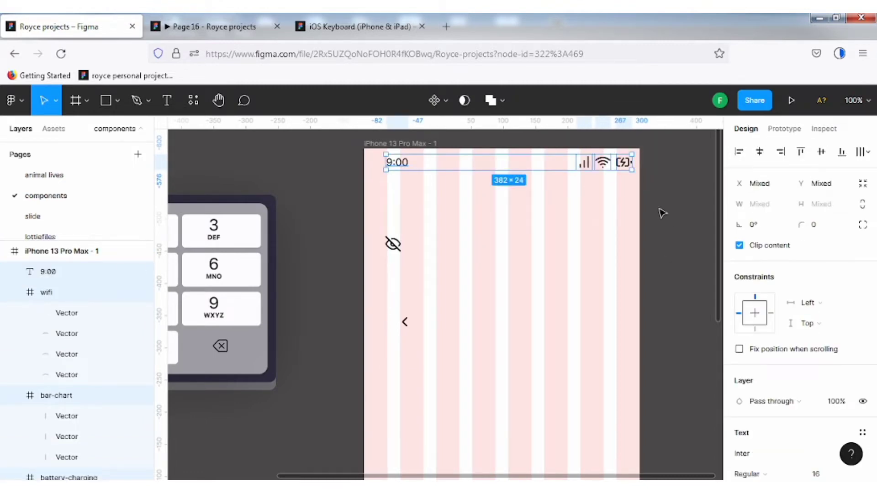
Step: Shift the three status icons about 24 px left to end at the last grid column and vertically centre them with the 9:00 text
{"action": "left_click", "coordinate": [660, 209]}
{"action": "left_click_drag", "start_coordinate": [661, 187], "coordinate": [562, 135]}
{"action": "left_click_drag", "start_coordinate": [607, 168], "coordinate": [592, 168]}
{"action": "left_click", "coordinate": [670, 192]}
{"action": "left_click_drag", "start_coordinate": [336, 141], "coordinate": [655, 203]}
{"action": "key", "text": "alt+v"}
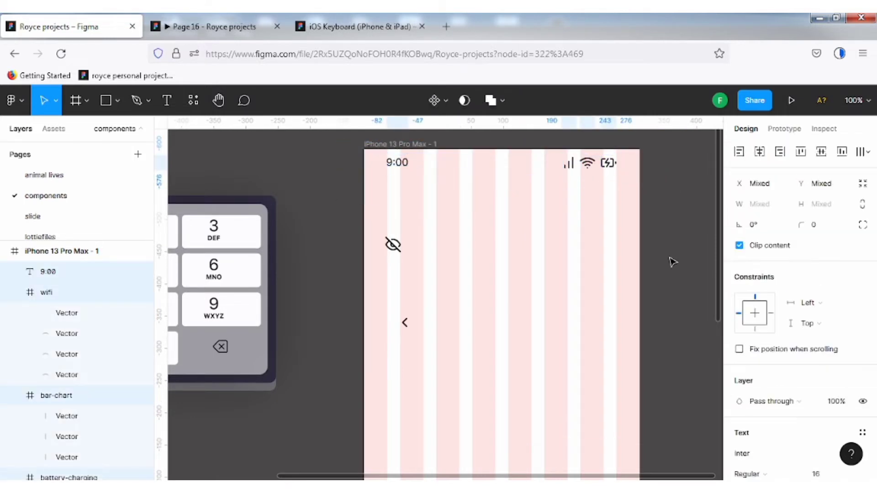
Step: Group the 9:00 text with the three status icons and turn the group into a component
{"action": "right_click", "coordinate": [515, 160]}
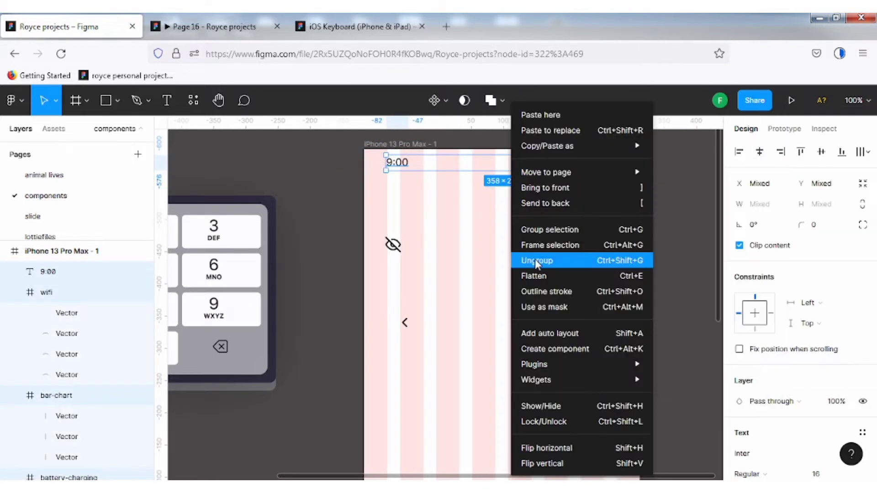
{"action": "left_click", "coordinate": [555, 231]}
{"action": "left_click", "coordinate": [656, 223]}
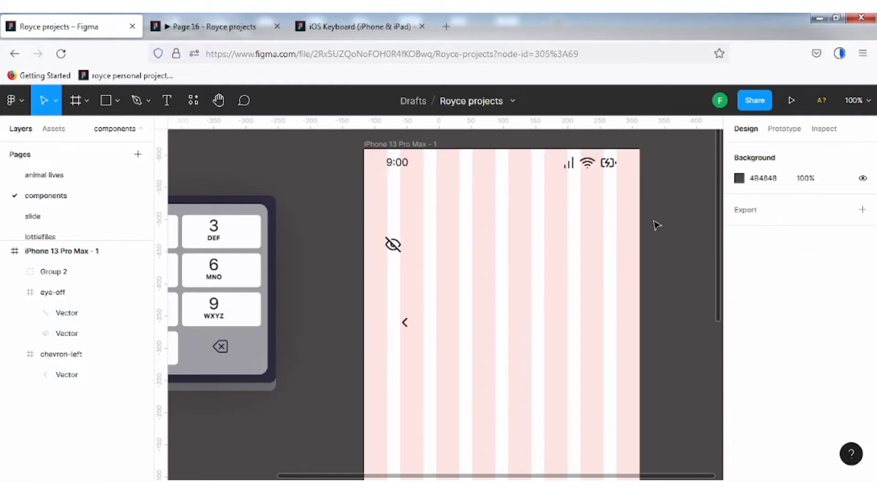
{"action": "left_click", "coordinate": [577, 167]}
{"action": "left_click", "coordinate": [433, 100]}
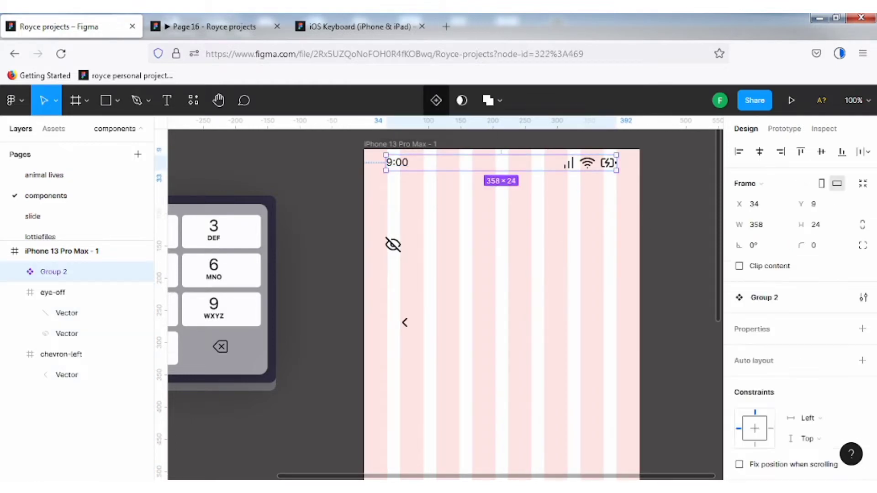
{"action": "left_click", "coordinate": [656, 222]}
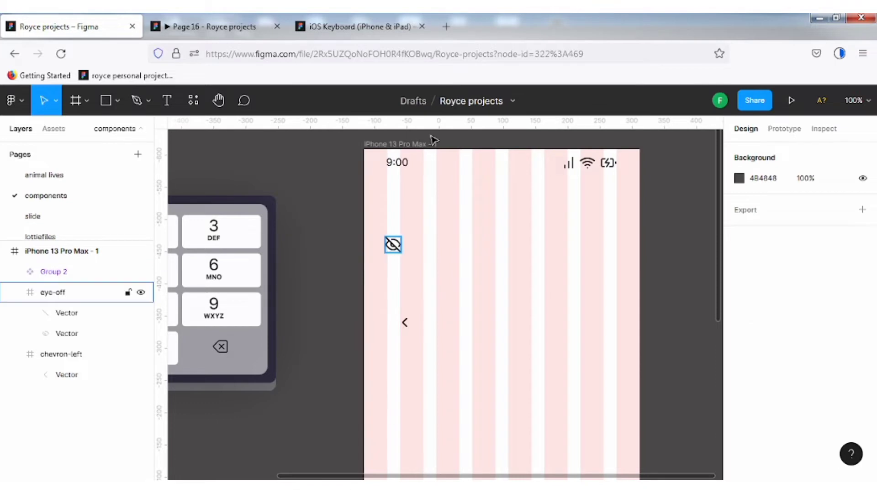
Step: Turn the eye-off icon and the numeric keypad group into separate components
{"action": "left_click", "coordinate": [393, 245]}
{"action": "left_click", "coordinate": [434, 100]}
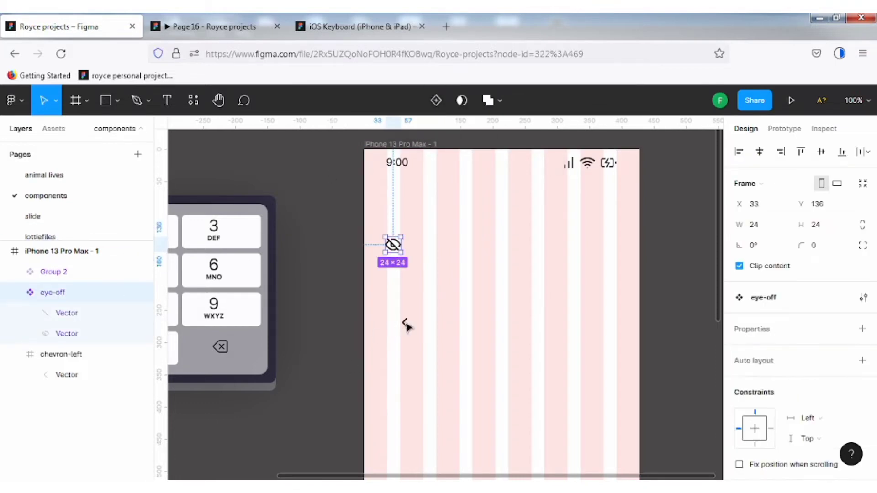
{"action": "left_click", "coordinate": [663, 291]}
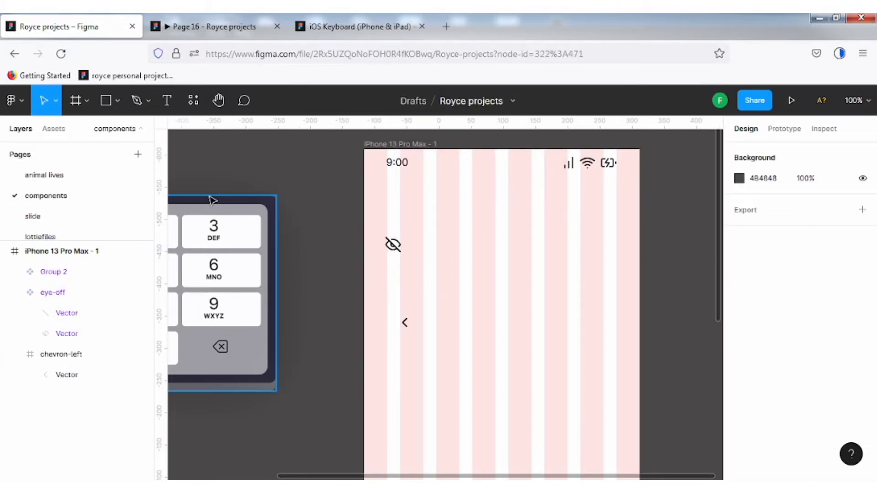
{"action": "left_click", "coordinate": [212, 199]}
{"action": "left_click", "coordinate": [436, 101]}
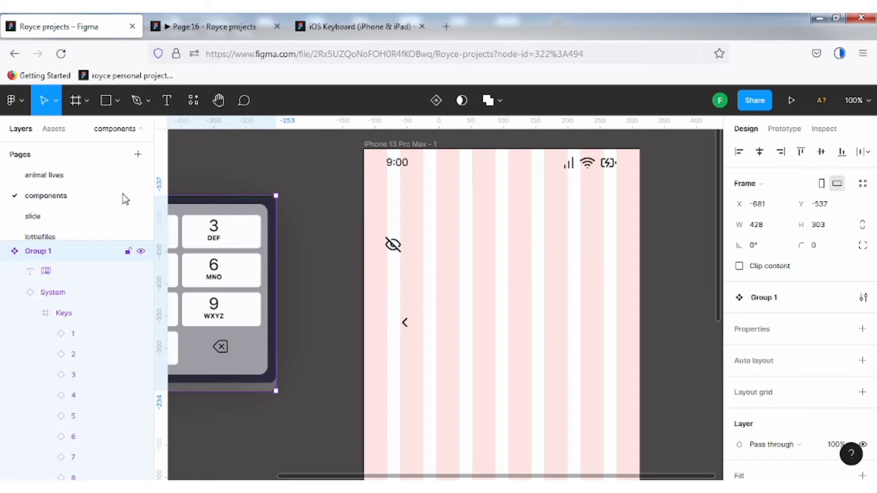
Step: Move the eye-off and chevron-left icons out of the phone frame into the gap beside the keypad
{"action": "left_click", "coordinate": [396, 251]}
{"action": "left_click_drag", "start_coordinate": [396, 252], "coordinate": [317, 228]}
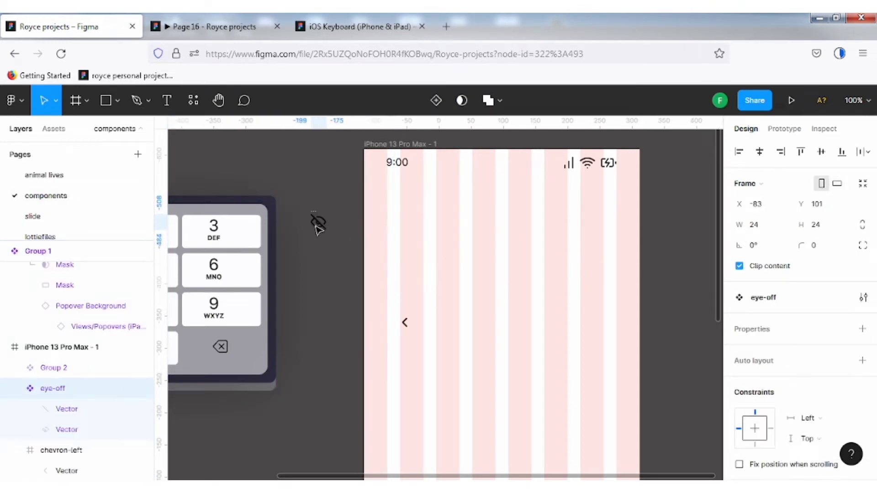
{"action": "left_click_drag", "start_coordinate": [404, 322], "coordinate": [312, 278]}
{"action": "key", "text": "Escape"}
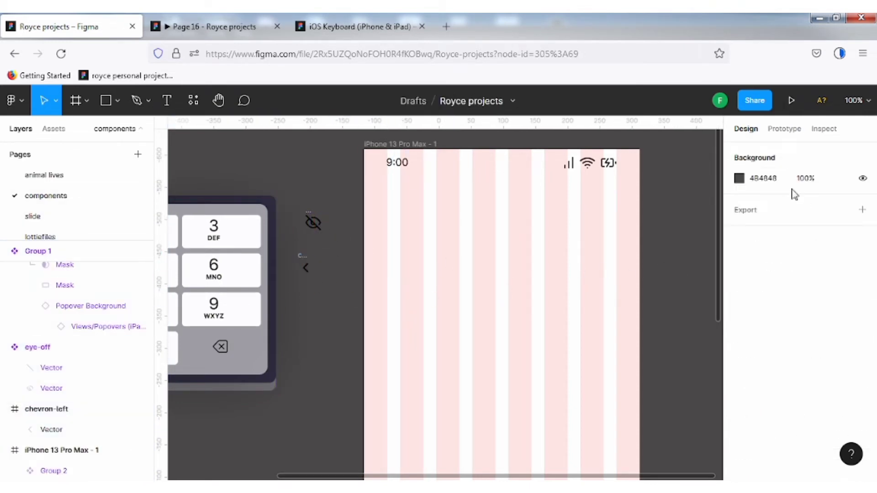
Step: Set the canvas background colour to the lighter grey A7A7A7
{"action": "left_click", "coordinate": [739, 178]}
{"action": "left_click_drag", "start_coordinate": [578, 256], "coordinate": [567, 219]}
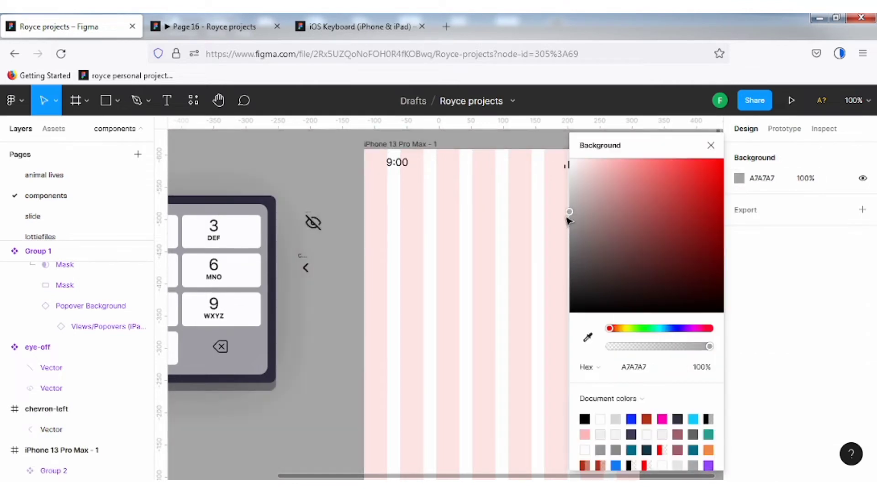
{"action": "left_click", "coordinate": [711, 146]}
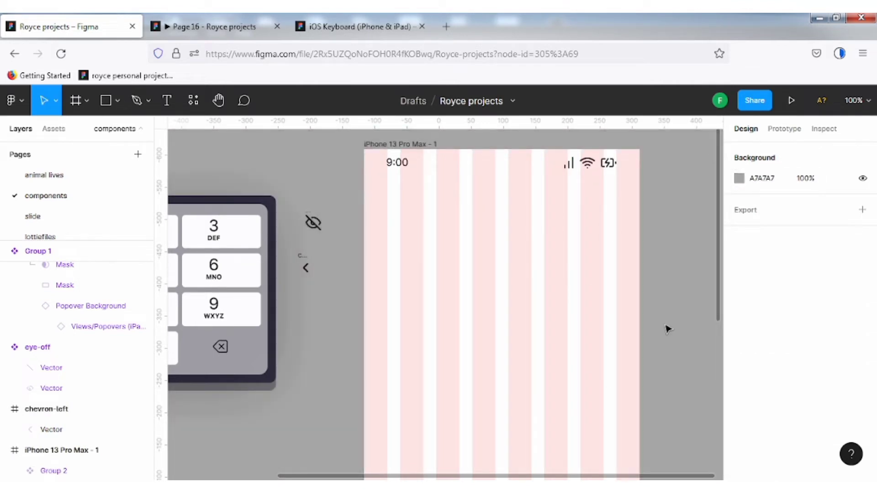
Step: Add a text box of about 143 × 43 reading "Welcome to Application" and place it in the frame at about X 141, Y 165
{"action": "left_click", "coordinate": [167, 101]}
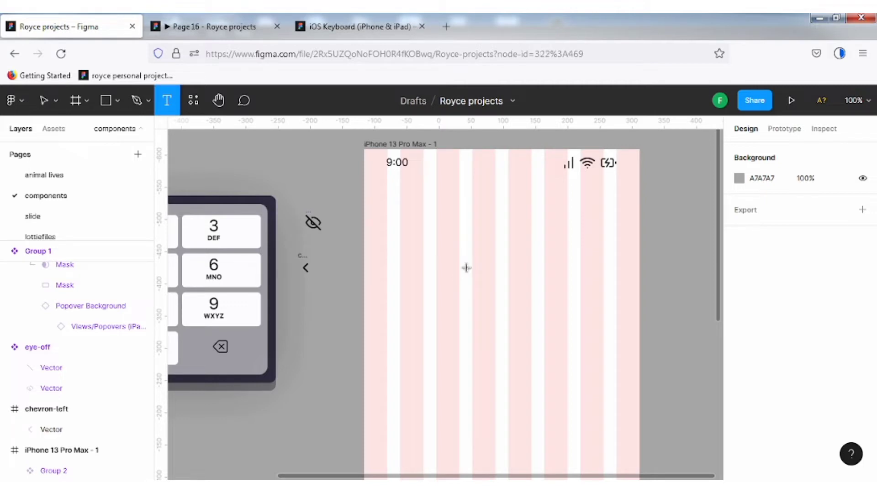
{"action": "left_click_drag", "start_coordinate": [430, 259], "coordinate": [524, 288]}
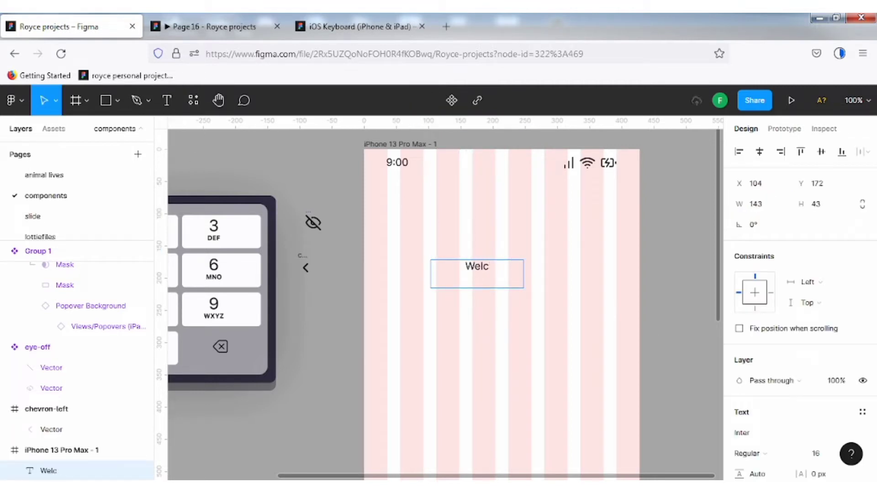
{"action": "type", "text": "Welcome to Application"}
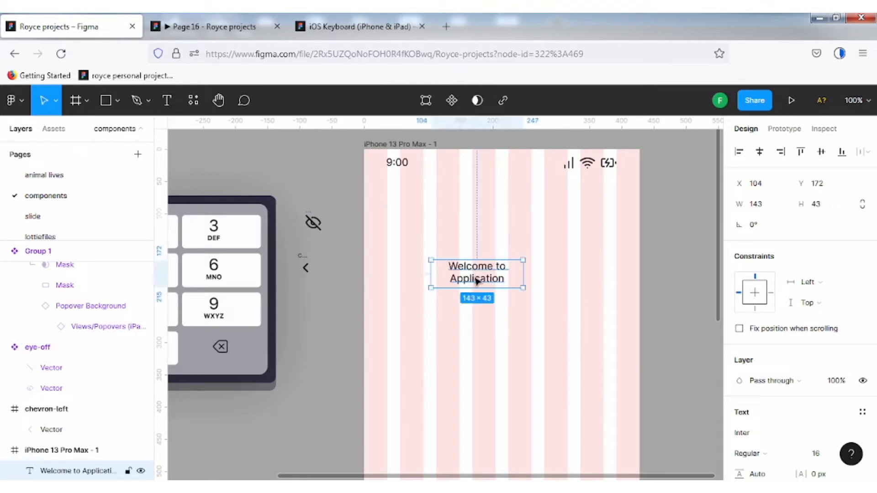
{"action": "left_click_drag", "start_coordinate": [481, 281], "coordinate": [504, 274]}
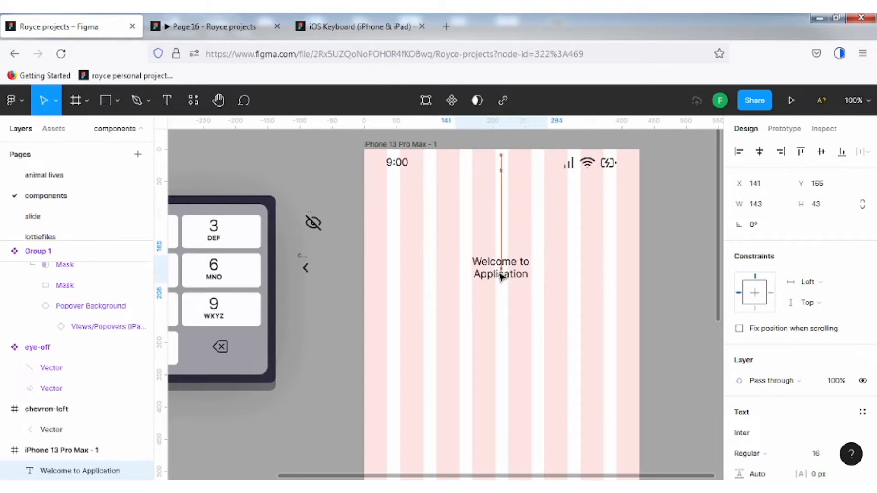
Step: Set the "Welcome to Application" text to Poppins SemiBold, size 20
{"action": "scroll", "coordinate": [783, 316], "scroll_direction": "down", "scroll_amount": 2}
{"action": "left_click", "coordinate": [766, 366]}
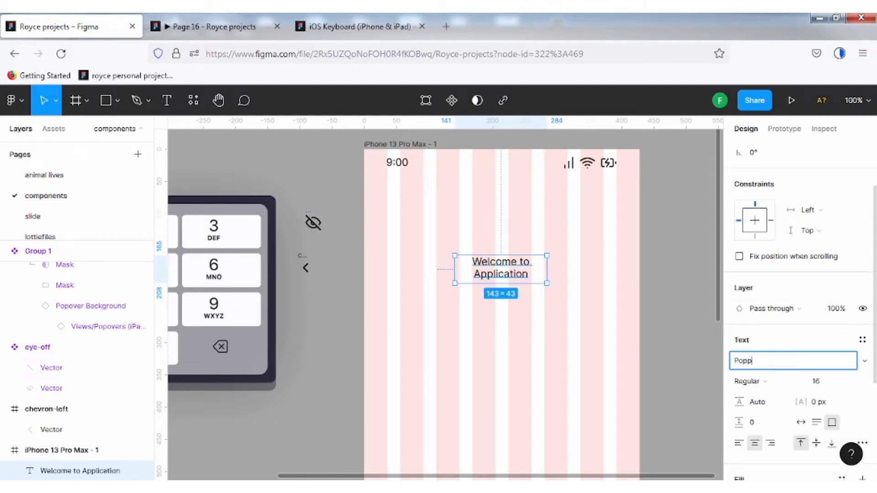
{"action": "type", "text": "Poppins"}
{"action": "key", "text": "Return"}
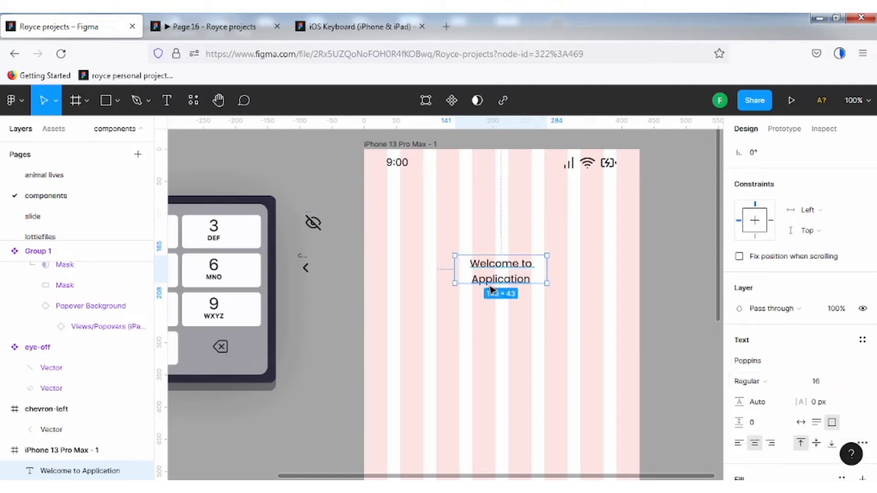
{"action": "left_click", "coordinate": [849, 382]}
{"action": "left_click", "coordinate": [840, 341]}
{"action": "left_click", "coordinate": [772, 383]}
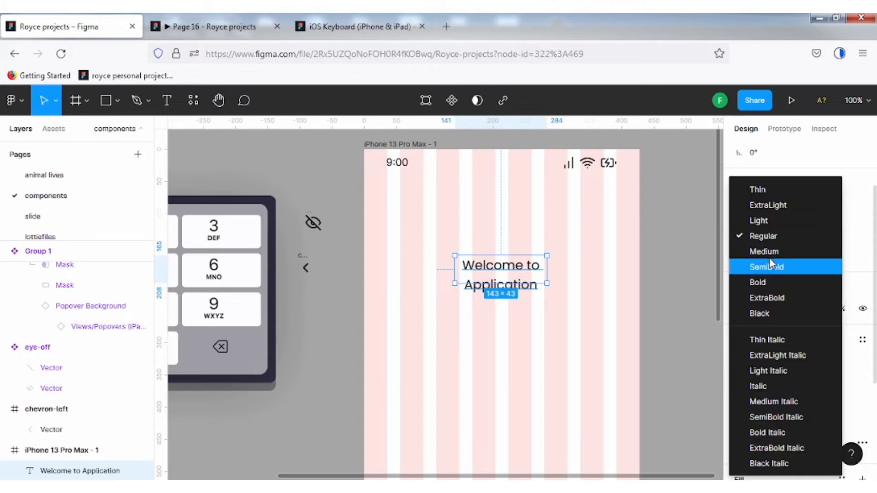
{"action": "left_click", "coordinate": [770, 260]}
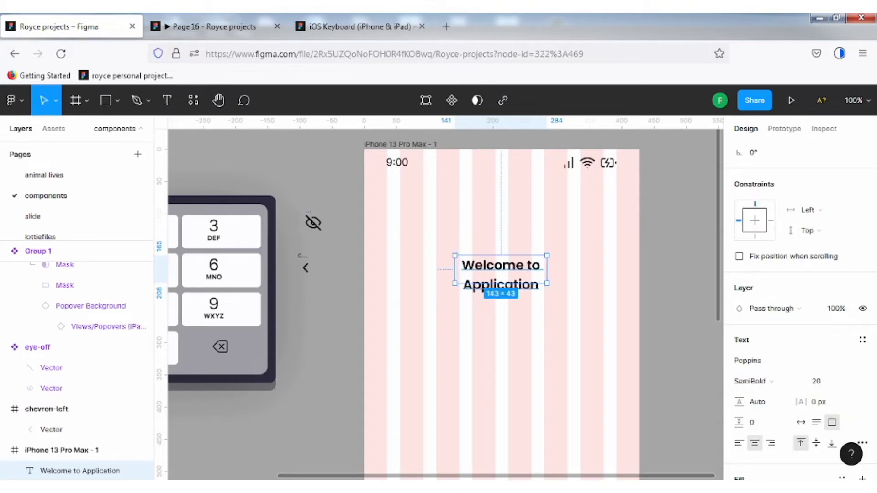
Step: Break the heading before "to" so it reads "Welcome / to Application" and enlarge its text box to about 143 × 62
{"action": "double_click", "coordinate": [527, 266]}
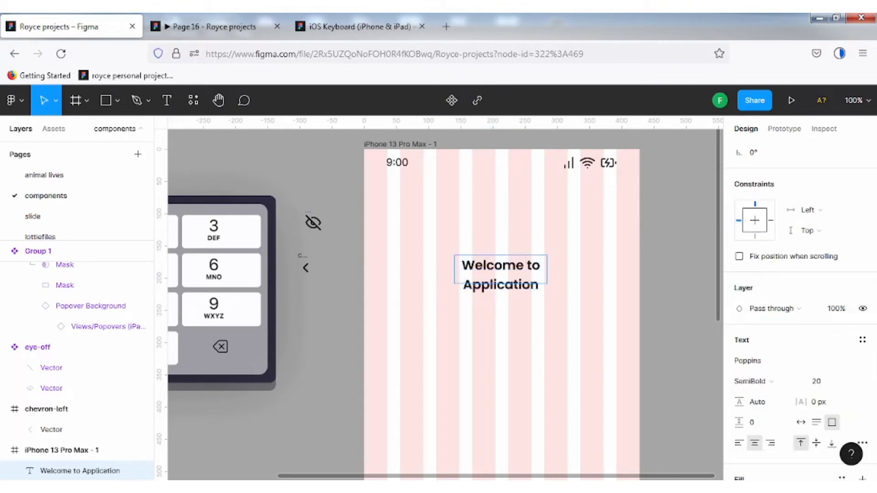
{"action": "key", "text": "Return"}
{"action": "left_click", "coordinate": [694, 283]}
{"action": "left_click", "coordinate": [498, 286]}
{"action": "left_click", "coordinate": [499, 281]}
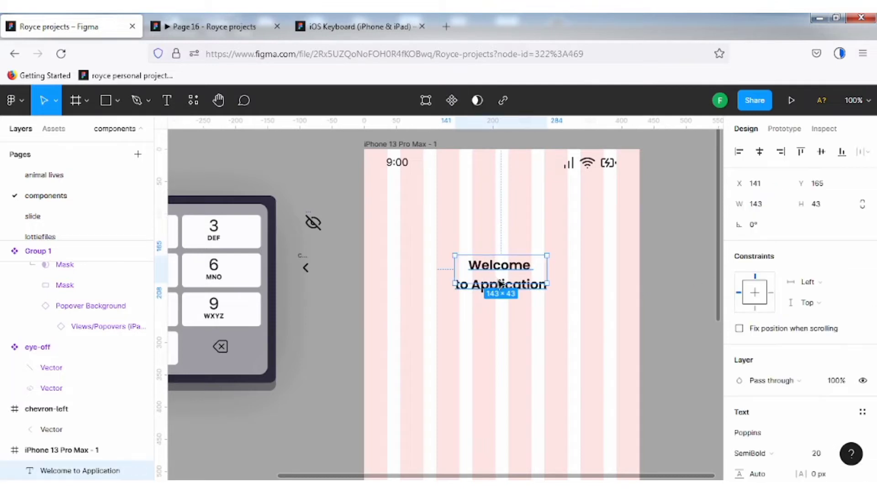
{"action": "left_click", "coordinate": [667, 288]}
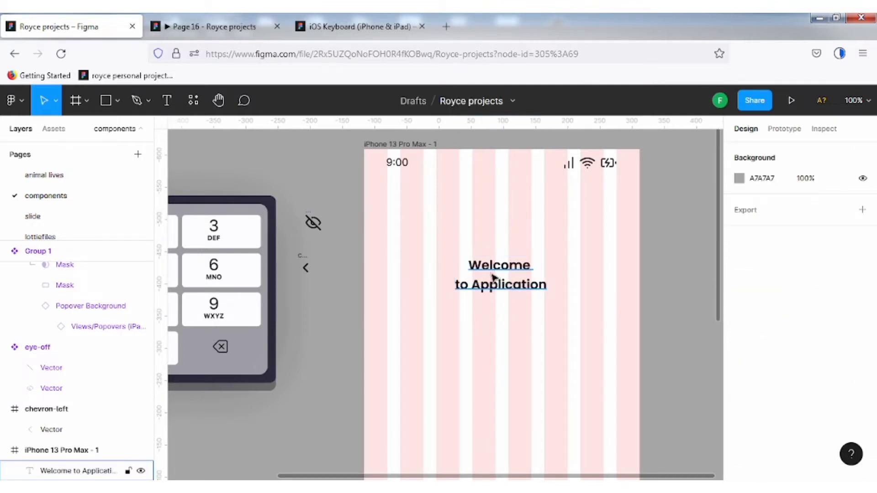
{"action": "left_click", "coordinate": [494, 284]}
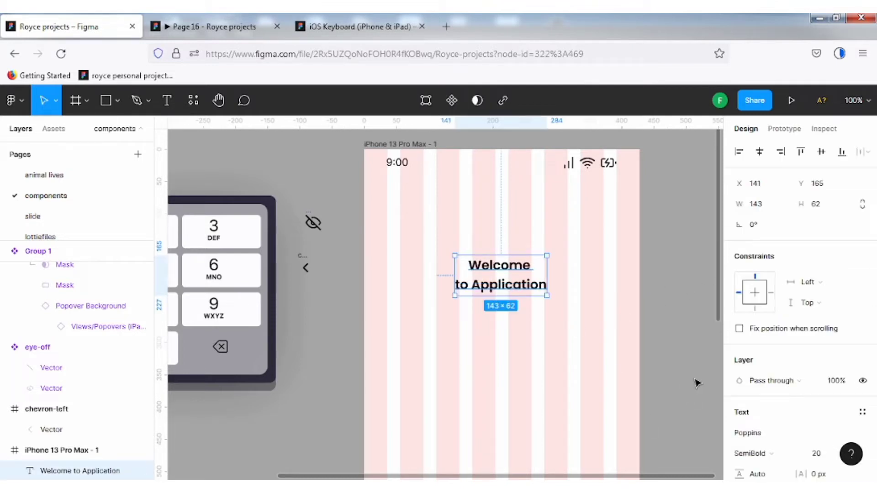
{"action": "left_click", "coordinate": [687, 264]}
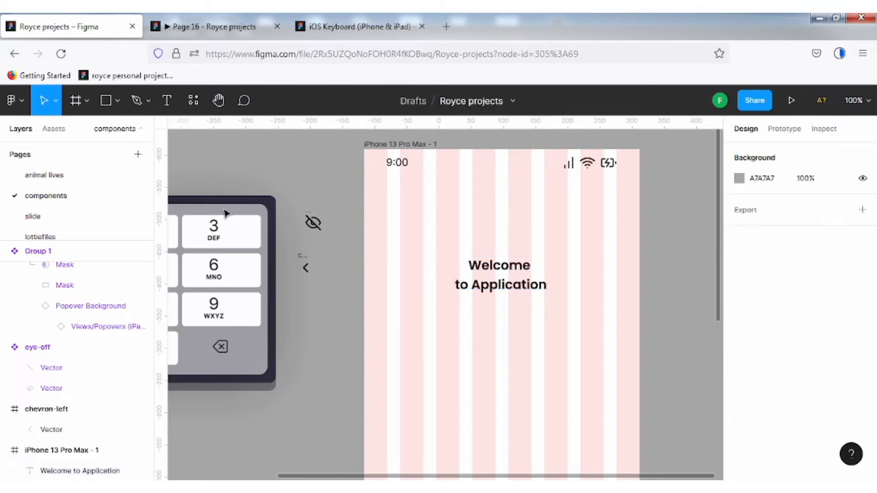
Step: Draw a horizontal line about 220 px long below the welcome heading, at about X 92, Y 348
{"action": "left_click", "coordinate": [116, 102]}
{"action": "left_click", "coordinate": [103, 146]}
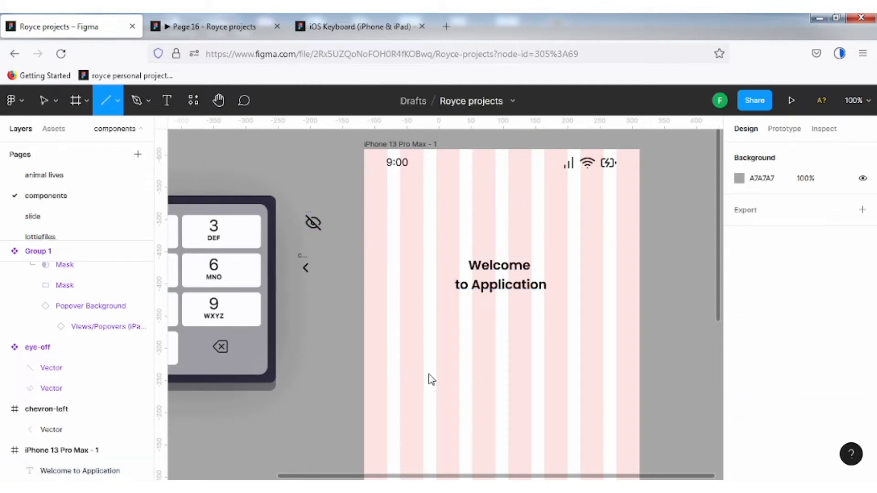
{"action": "left_click_drag", "start_coordinate": [424, 374], "coordinate": [565, 382]}
{"action": "left_click", "coordinate": [664, 337]}
{"action": "left_click", "coordinate": [561, 374]}
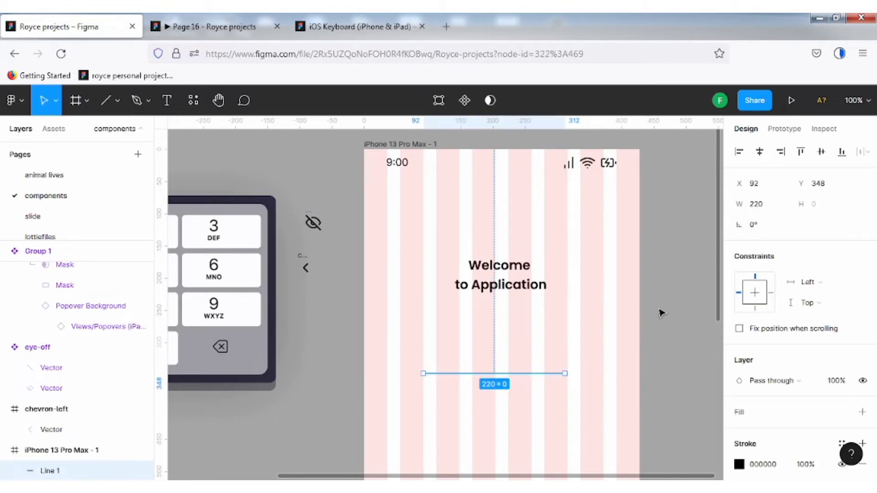
{"action": "left_click", "coordinate": [661, 313]}
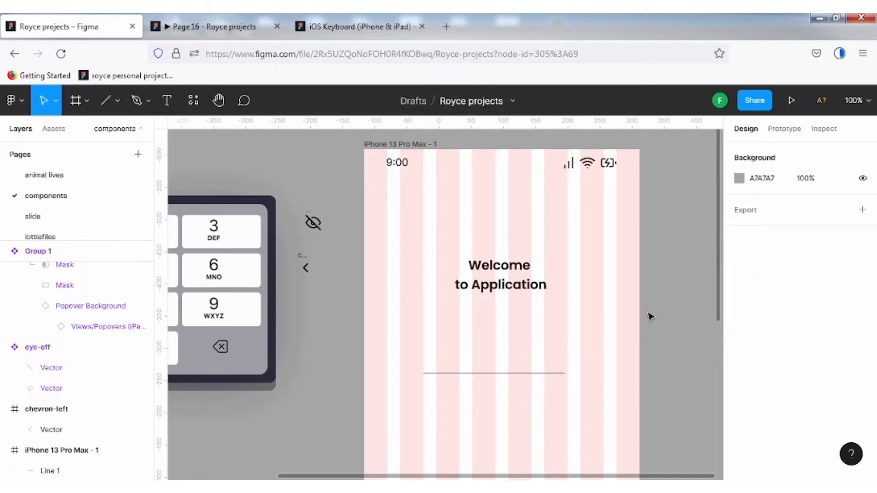
Step: Add the label "Name" above the line as auto-width, left-aligned text at size 16
{"action": "left_click", "coordinate": [167, 100]}
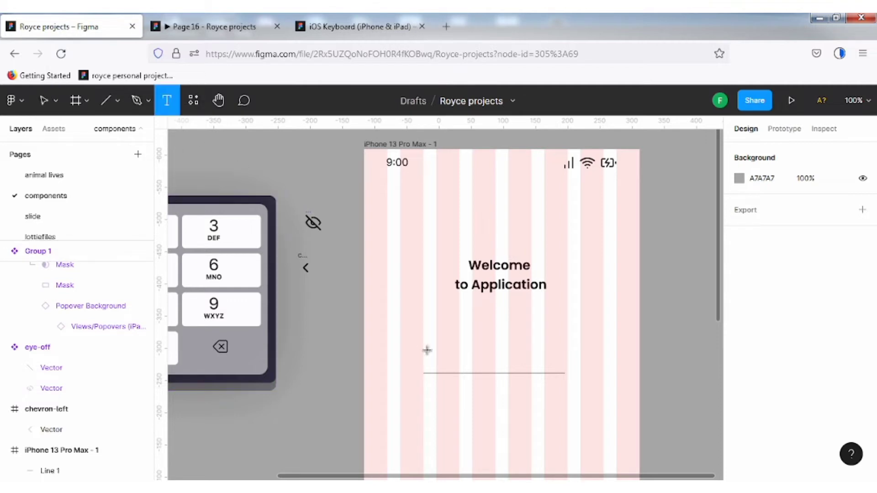
{"action": "left_click_drag", "start_coordinate": [427, 349], "coordinate": [467, 361]}
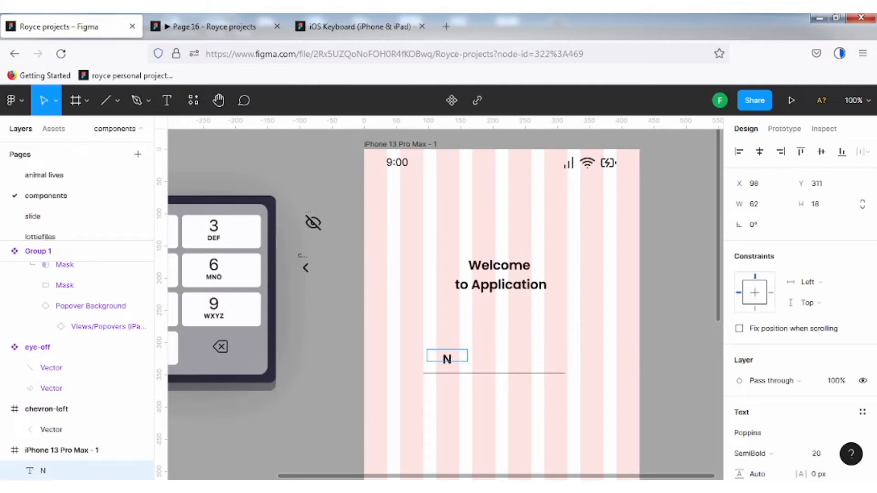
{"action": "key", "text": "Escape"}
{"action": "scroll", "coordinate": [797, 365], "scroll_direction": "down", "scroll_amount": 3}
{"action": "left_click", "coordinate": [803, 389]}
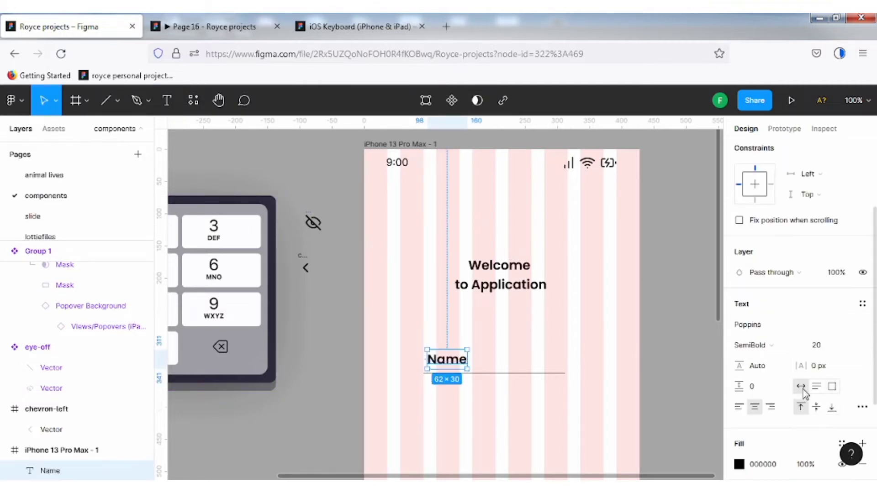
{"action": "left_click", "coordinate": [739, 409]}
{"action": "left_click", "coordinate": [849, 345]}
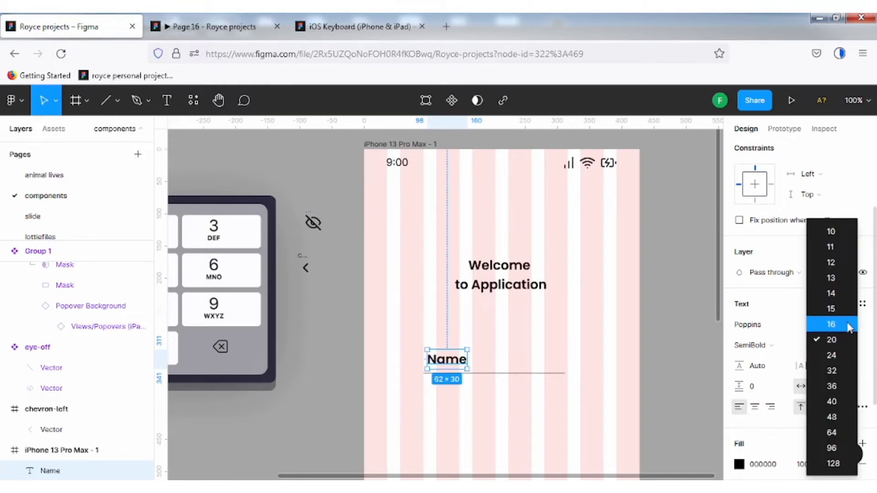
{"action": "left_click", "coordinate": [840, 323]}
{"action": "key", "text": "Escape"}
Step: Move the "Name" label and its line to the second grid column's left edge, placing the line at about X 56, Y 343
{"action": "left_click_drag", "start_coordinate": [435, 360], "coordinate": [408, 361]}
{"action": "left_click_drag", "start_coordinate": [474, 379], "coordinate": [451, 376]}
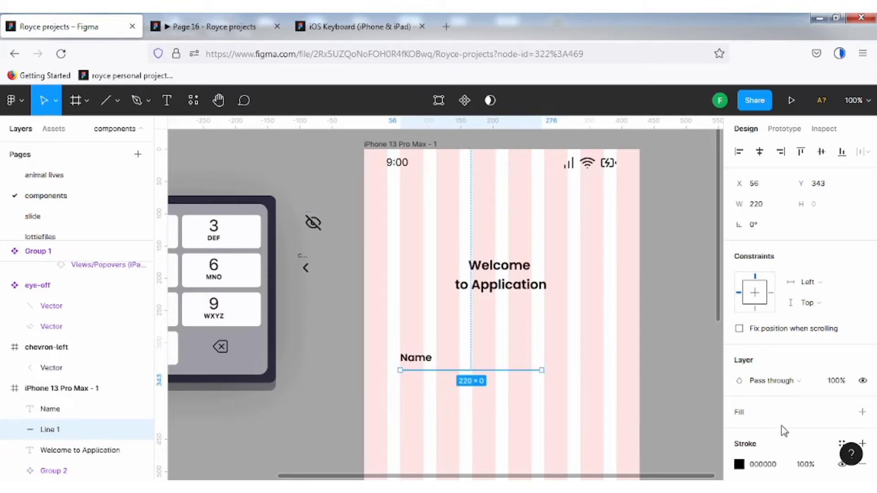
Step: Set the stroke colour of the line under the "Name" label to light blue 00CAFC
{"action": "scroll", "coordinate": [783, 428], "scroll_direction": "down", "scroll_amount": 3}
{"action": "left_click", "coordinate": [740, 329]}
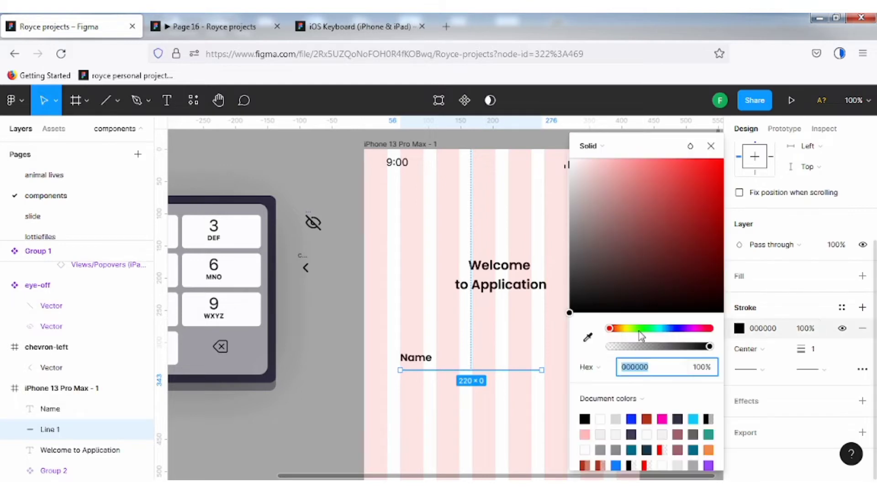
{"action": "left_click", "coordinate": [650, 329]}
{"action": "left_click", "coordinate": [714, 161]}
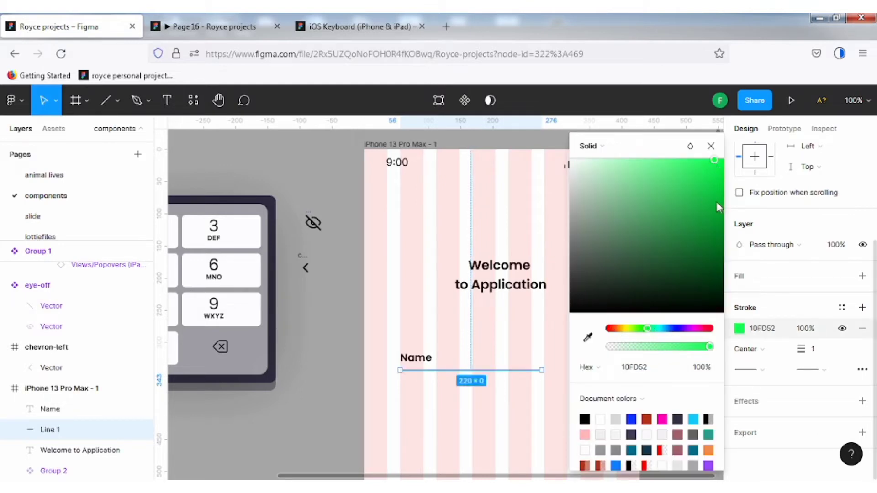
{"action": "left_click", "coordinate": [632, 418]}
{"action": "left_click", "coordinate": [698, 417]}
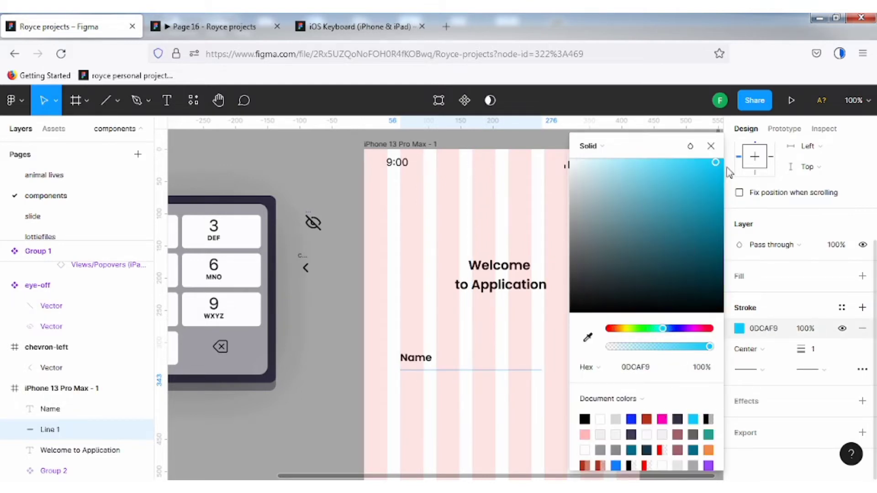
{"action": "left_click", "coordinate": [711, 146]}
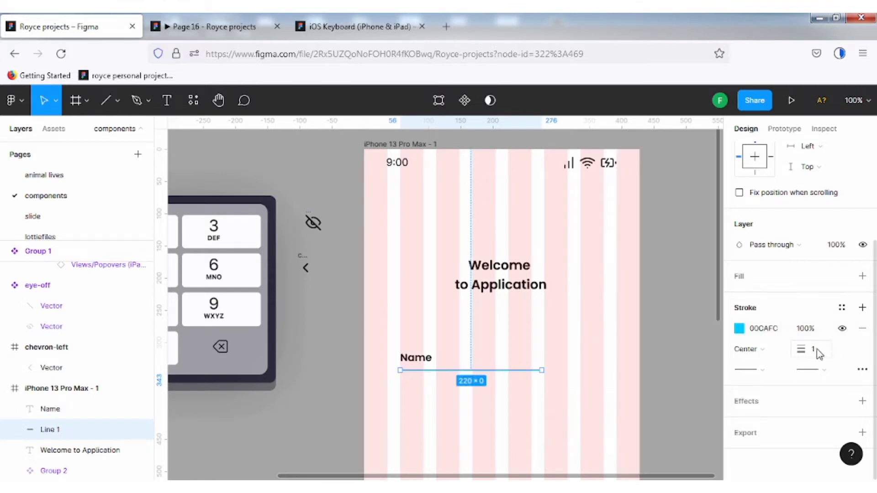
{"action": "left_click", "coordinate": [565, 376]}
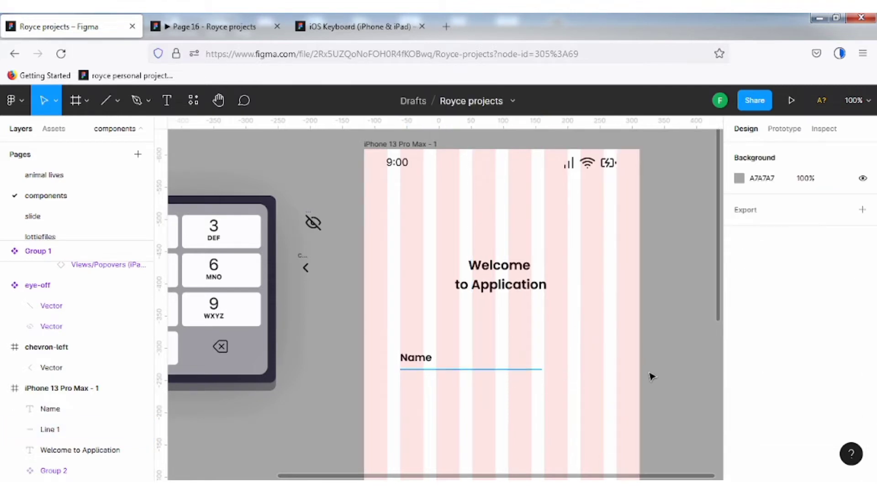
Step: Lengthen the blue line to 280 px, keeping its starting point at X 56
{"action": "left_click", "coordinate": [533, 371]}
{"action": "left_click_drag", "start_coordinate": [542, 370], "coordinate": [580, 371]}
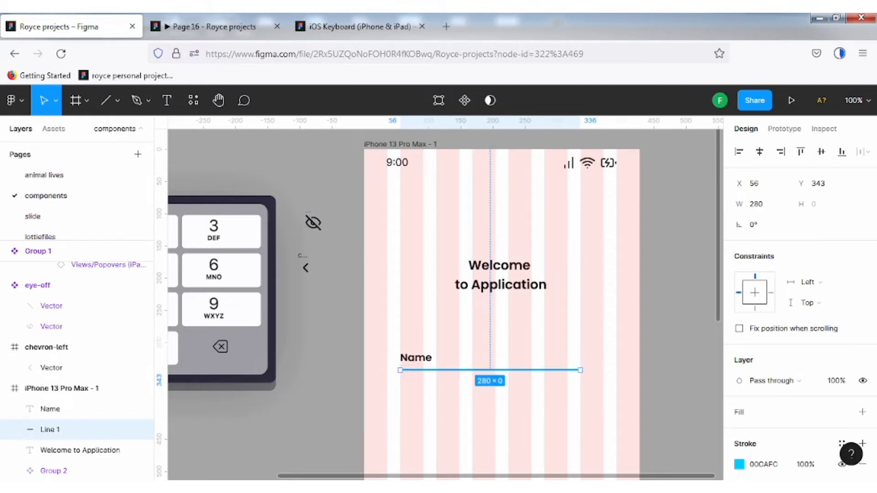
{"action": "key", "text": "Escape"}
Step: Change the "Name" label's Poppins font weight to Regular
{"action": "left_click", "coordinate": [421, 359]}
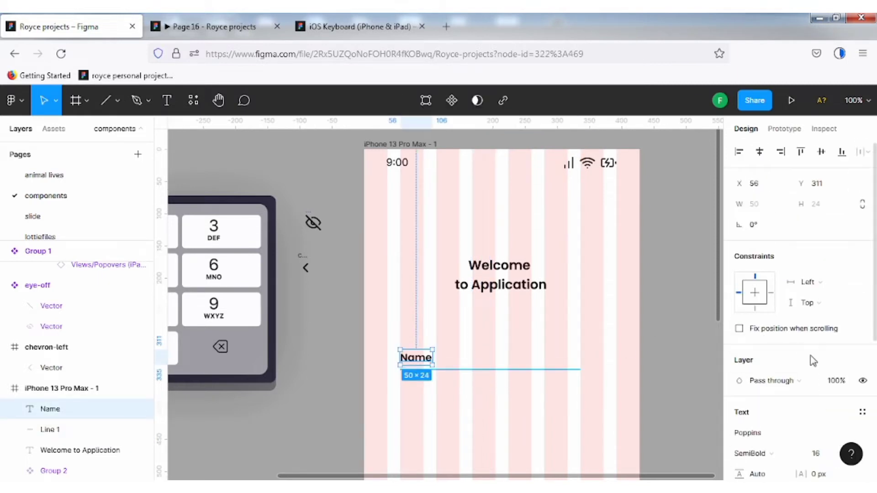
{"action": "scroll", "coordinate": [800, 352], "scroll_direction": "down", "scroll_amount": 3}
{"action": "left_click", "coordinate": [795, 348]}
{"action": "left_click", "coordinate": [783, 236]}
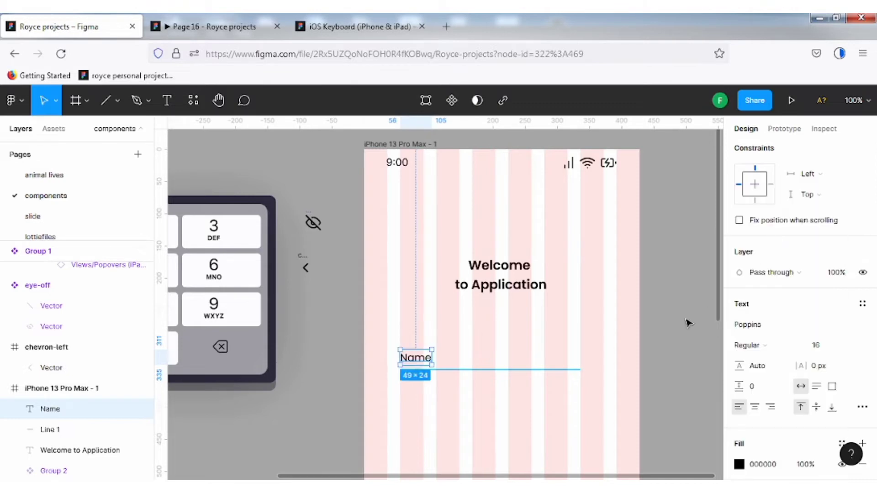
Step: Group the "Name" label with the blue line below it
{"action": "left_click", "coordinate": [565, 369], "text": "shift"}
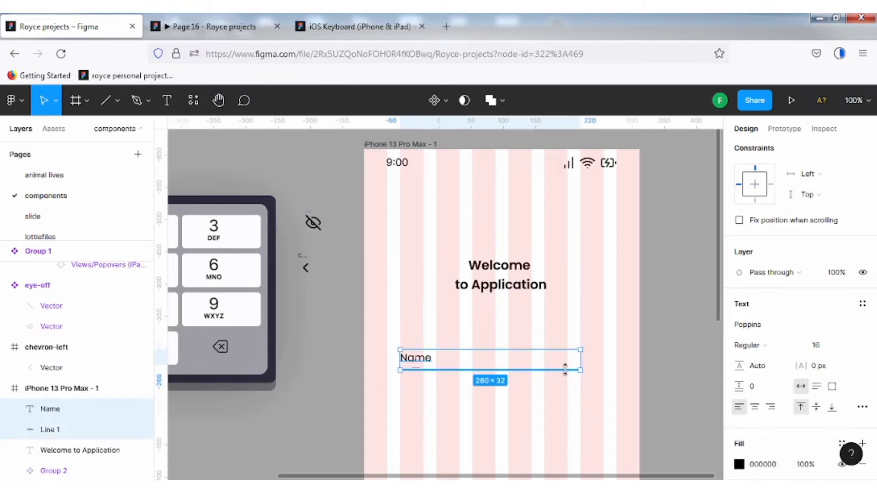
{"action": "key", "text": "ctrl+g"}
{"action": "left_click", "coordinate": [685, 330]}
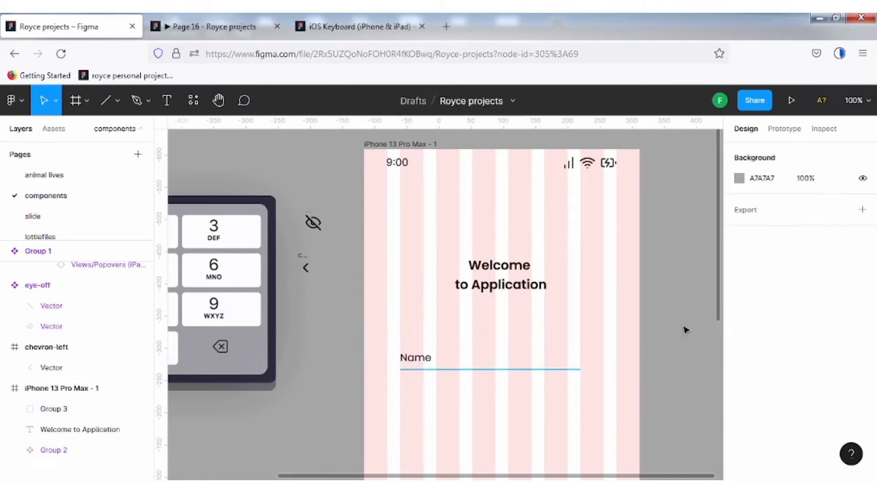
Step: Replace the grouped label's text "Name" with "Email"
{"action": "left_click", "coordinate": [418, 366]}
{"action": "left_click", "coordinate": [691, 332]}
{"action": "left_click", "coordinate": [421, 363]}
{"action": "double_click", "coordinate": [420, 360]}
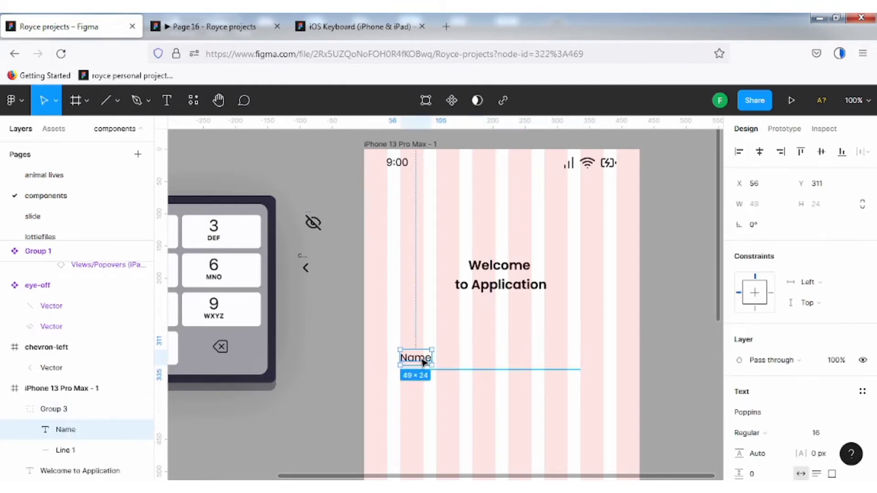
{"action": "double_click", "coordinate": [421, 357]}
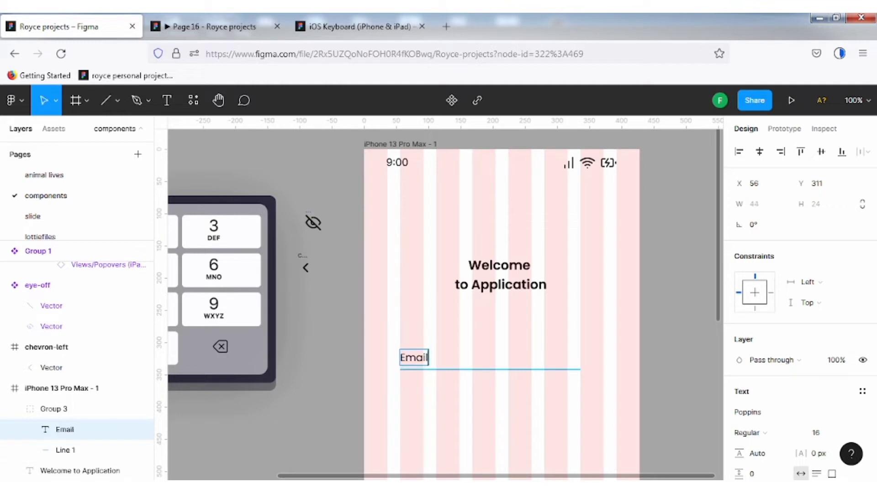
{"action": "key", "text": "Escape"}
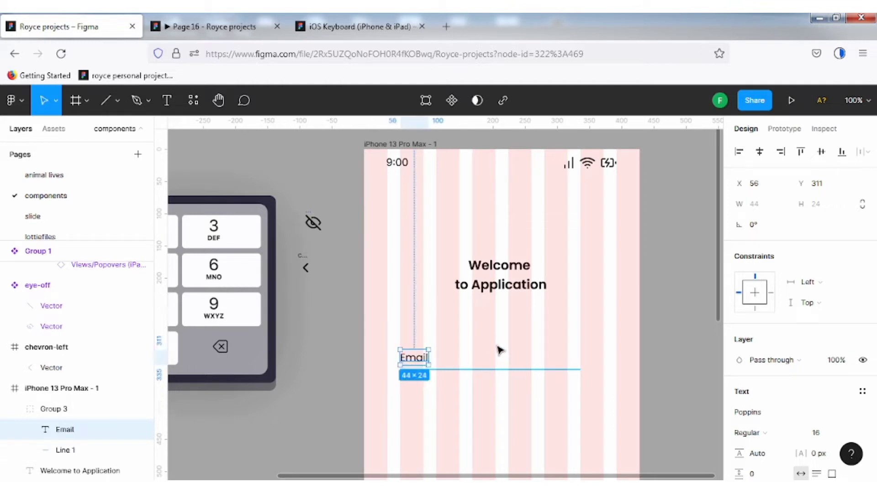
Step: Convert the group holding the Email label and its line into a component
{"action": "left_click", "coordinate": [523, 372]}
{"action": "left_click", "coordinate": [486, 370]}
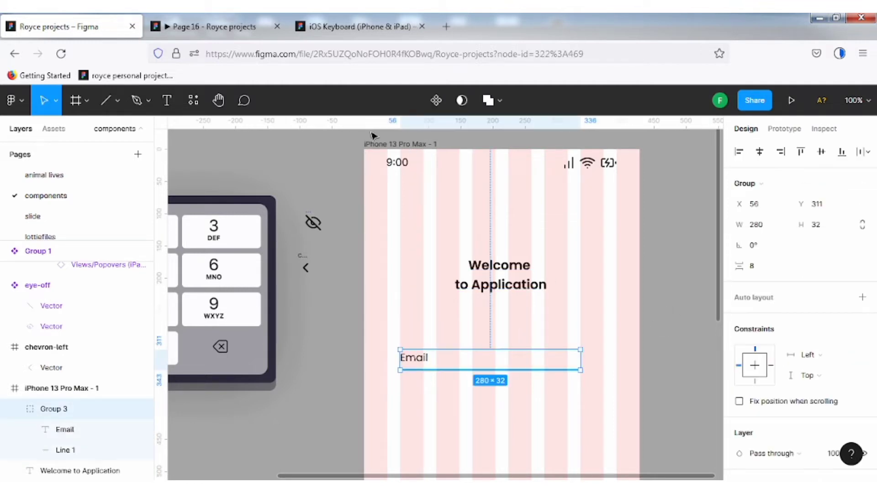
{"action": "left_click", "coordinate": [436, 101]}
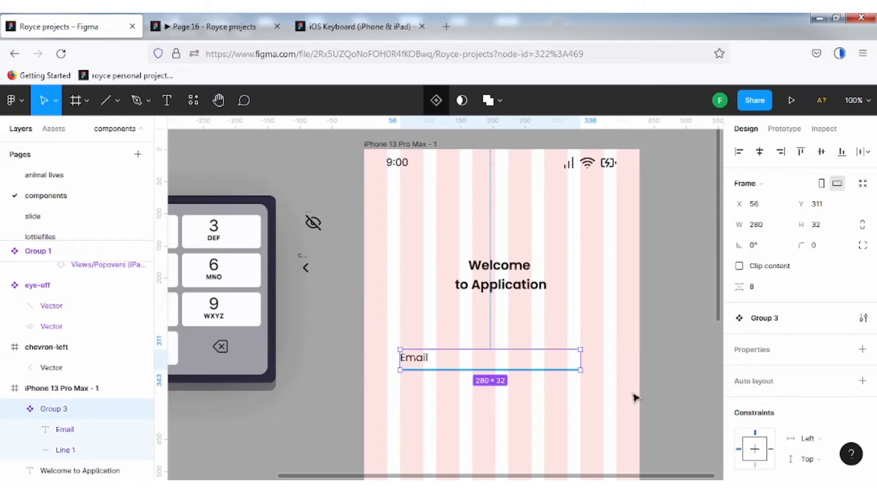
{"action": "left_click", "coordinate": [653, 361]}
{"action": "left_click", "coordinate": [423, 359]}
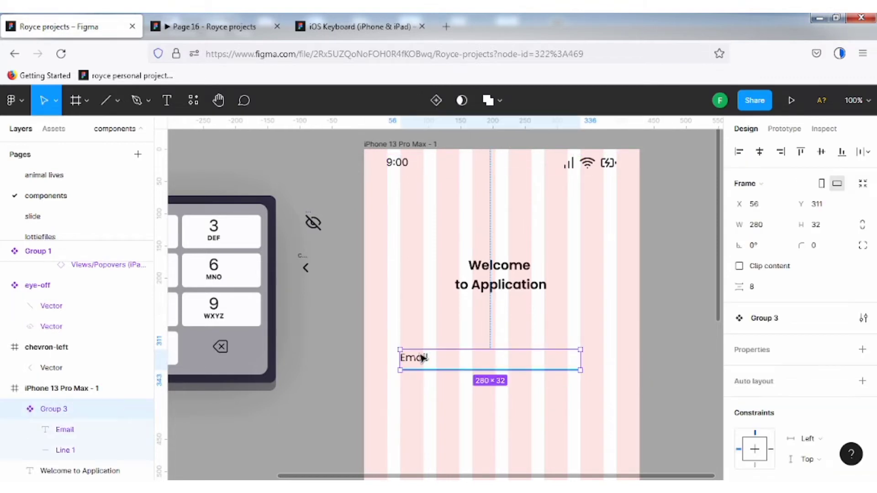
{"action": "left_click", "coordinate": [672, 341]}
Step: Hide the 8-column layout grid of the iPhone 13 Pro Max frame
{"action": "left_click", "coordinate": [407, 145]}
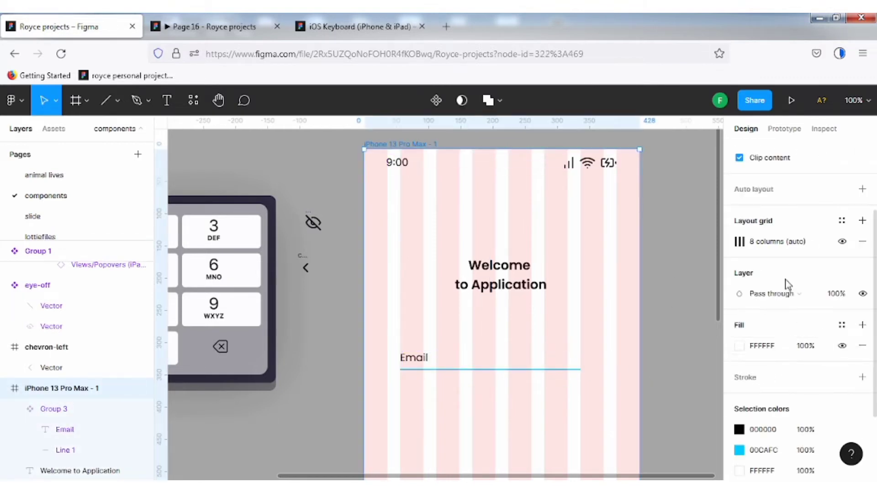
{"action": "left_click", "coordinate": [842, 350]}
{"action": "scroll", "coordinate": [600, 375], "scroll_direction": "down", "scroll_amount": 2}
{"action": "left_click", "coordinate": [675, 333]}
{"action": "key", "text": "shift+2"}
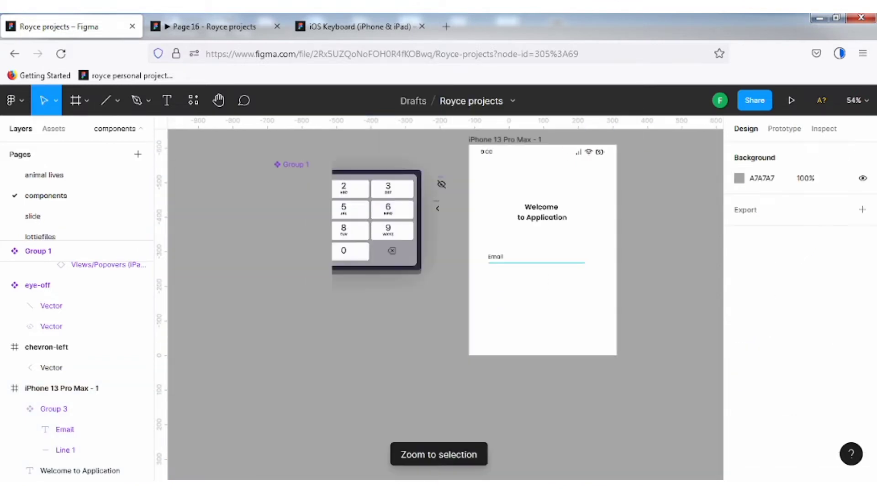
Step: Move the status bar component towards the phone frame's left edge, at about X 17, and nudge it up slightly
{"action": "left_click", "coordinate": [509, 139]}
{"action": "key", "text": "shift+0"}
{"action": "key", "text": "space"}
{"action": "left_click_drag", "start_coordinate": [615, 293], "coordinate": [410, 349]}
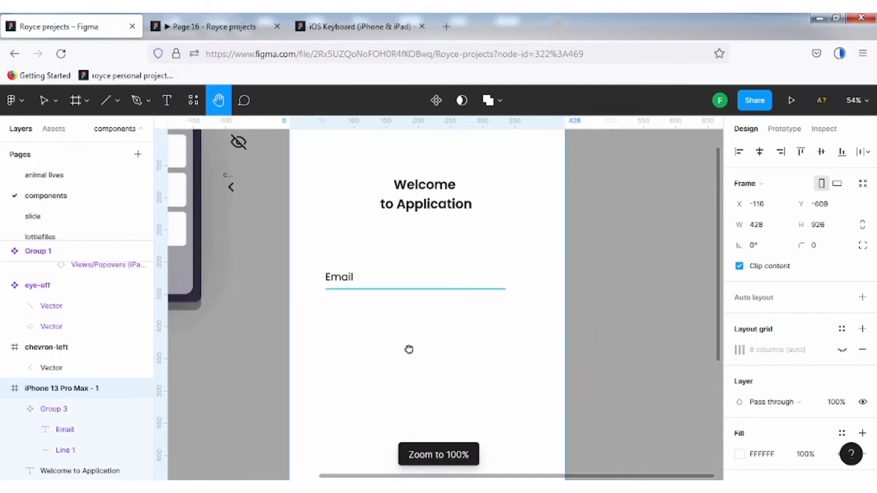
{"action": "left_click_drag", "start_coordinate": [466, 158], "coordinate": [504, 280]}
{"action": "left_click_drag", "start_coordinate": [300, 158], "coordinate": [616, 241]}
{"action": "left_click_drag", "start_coordinate": [486, 211], "coordinate": [365, 192]}
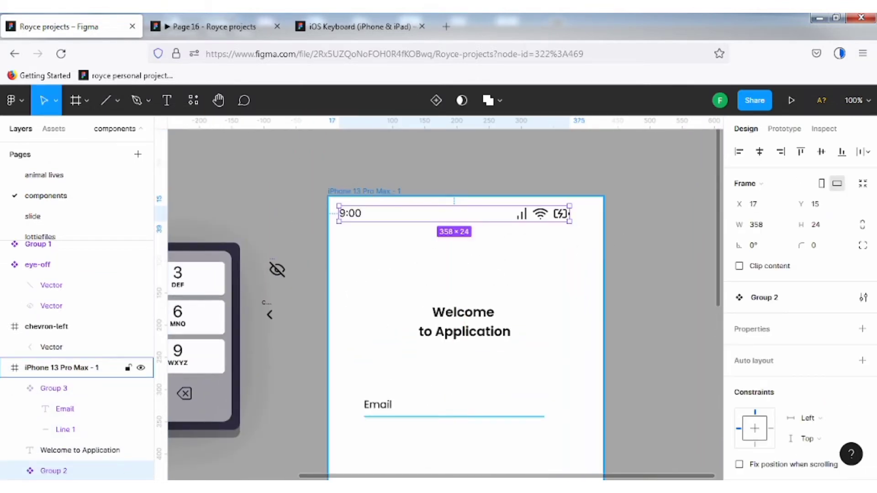
{"action": "key", "text": "Up"}
Step: Show the frame's 8-column layout grid and align the status bar component to it at X 34, Y 15
{"action": "left_click", "coordinate": [361, 191]}
{"action": "left_click", "coordinate": [843, 348]}
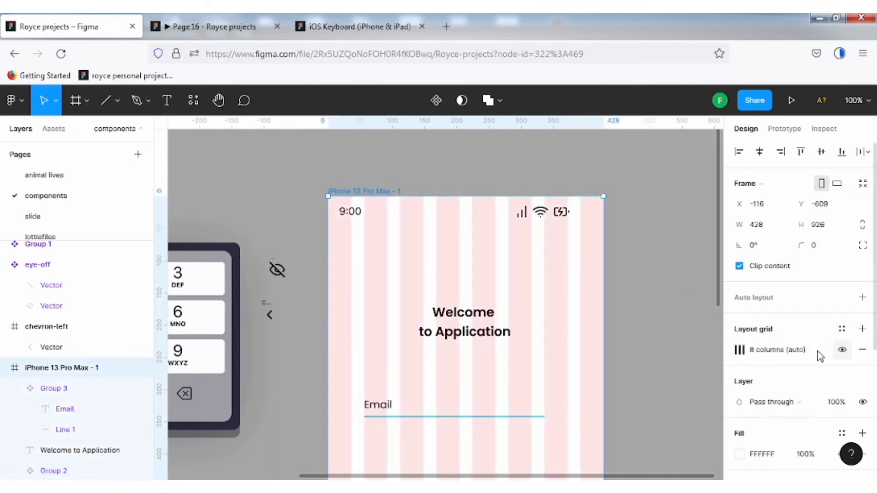
{"action": "left_click_drag", "start_coordinate": [382, 217], "coordinate": [428, 223]}
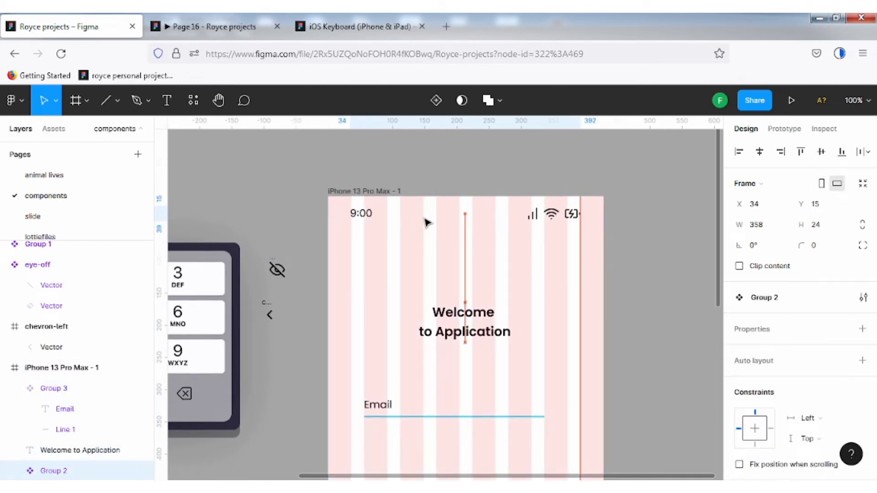
{"action": "left_click", "coordinate": [681, 327]}
Step: Examine the local component assets of the components page and compare them with the Email field component
{"action": "scroll", "coordinate": [623, 325], "scroll_direction": "down", "scroll_amount": 5}
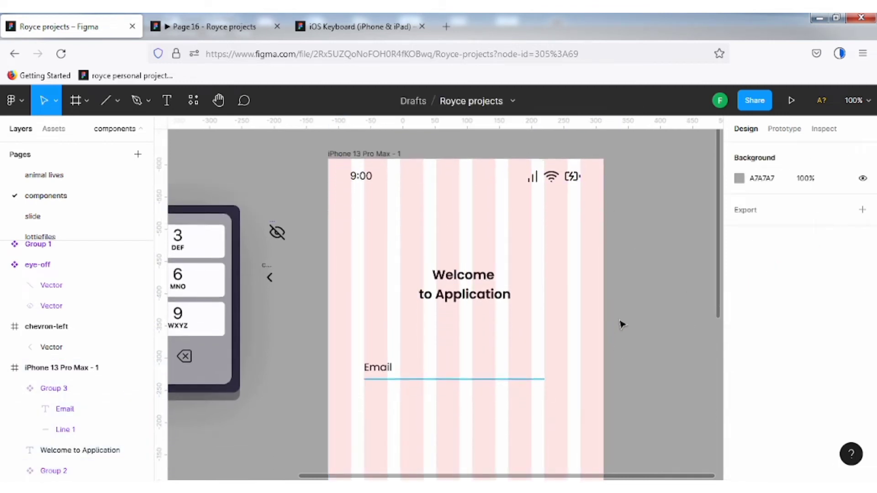
{"action": "left_click", "coordinate": [53, 129]}
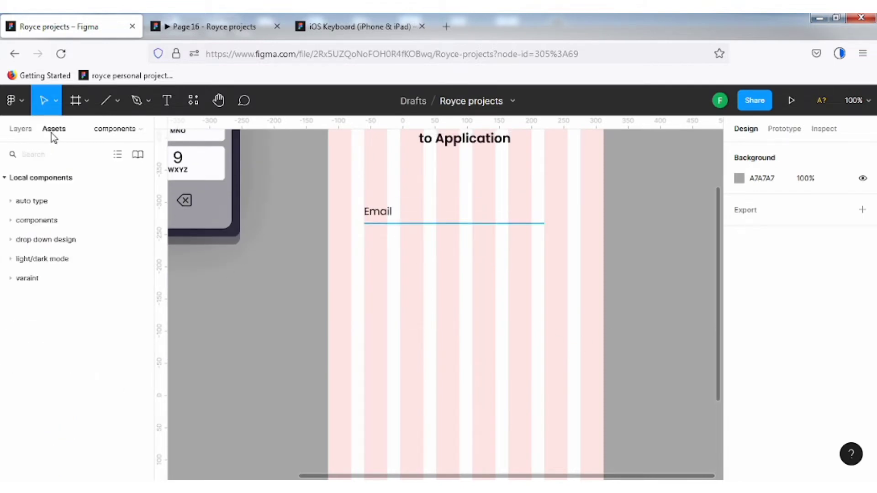
{"action": "left_click", "coordinate": [55, 221]}
{"action": "left_click", "coordinate": [400, 223]}
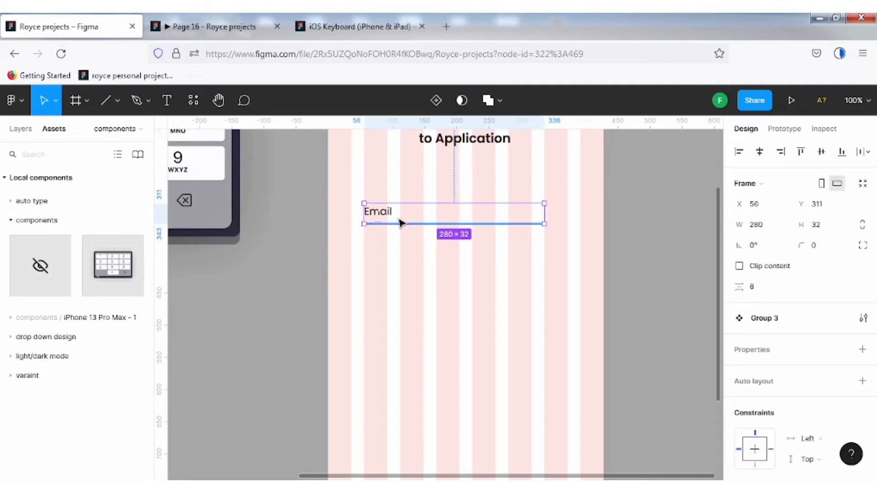
{"action": "left_click", "coordinate": [623, 203]}
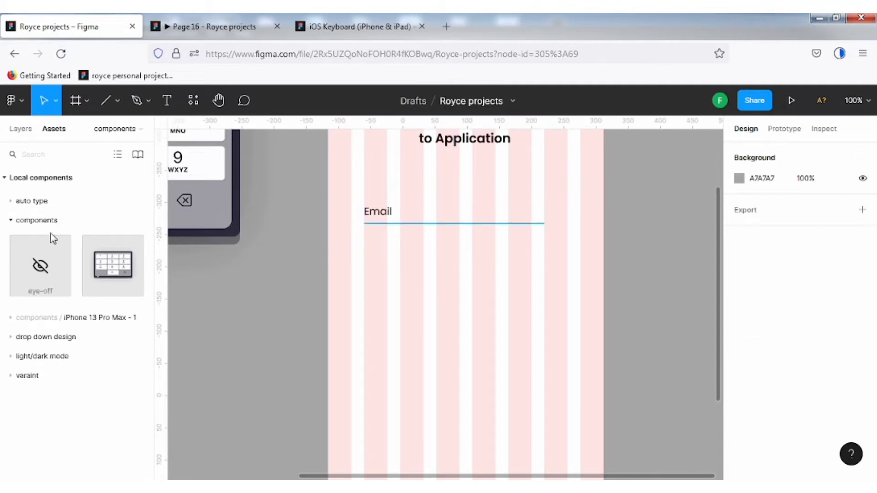
Step: Duplicate the Email field component as an instance and place it below the original at X 56, Y 372
{"action": "left_click", "coordinate": [383, 221]}
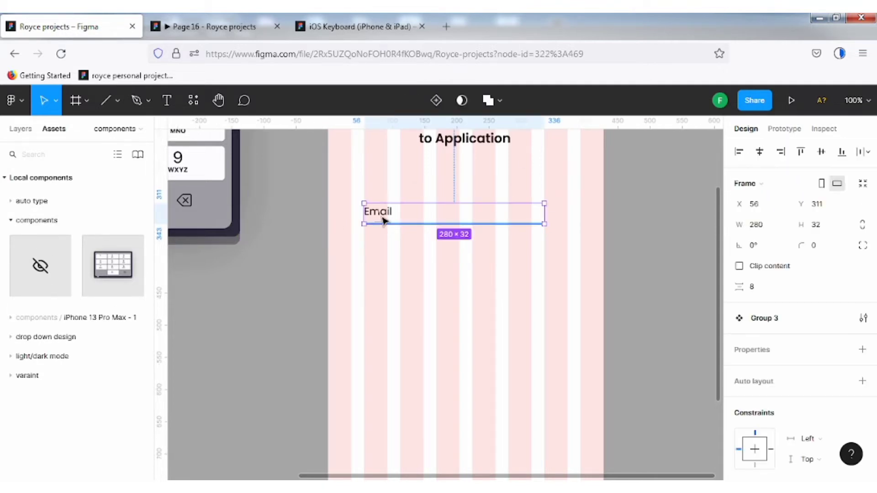
{"action": "left_click", "coordinate": [20, 129]}
{"action": "key", "text": "ctrl+d"}
{"action": "left_click_drag", "start_coordinate": [443, 231], "coordinate": [437, 263]}
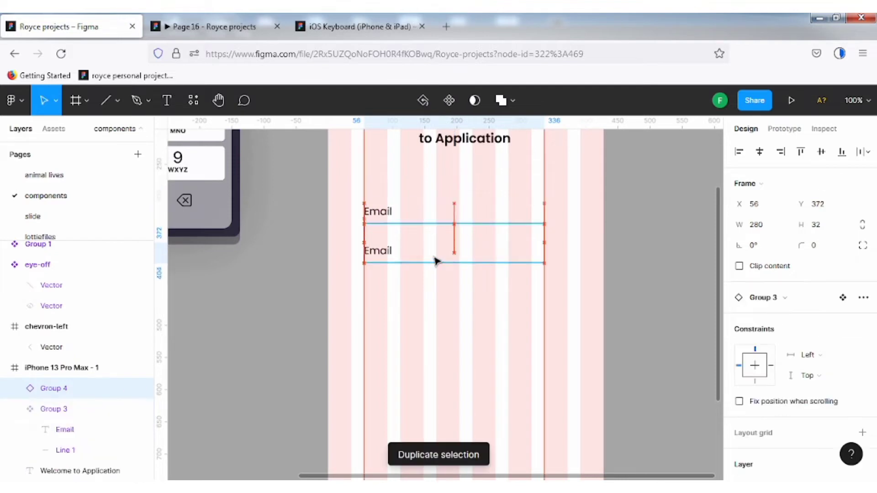
Step: Recolour the line in the main Email field component to turquoise 00FCDE, trying blue and pink first
{"action": "left_click", "coordinate": [493, 222]}
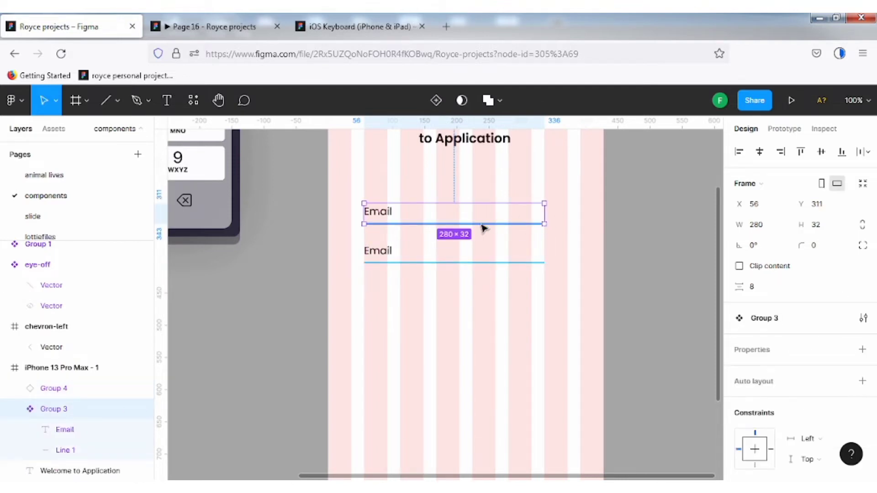
{"action": "left_click", "coordinate": [482, 225]}
{"action": "left_click", "coordinate": [481, 223]}
{"action": "scroll", "coordinate": [754, 388], "scroll_direction": "down", "scroll_amount": 6}
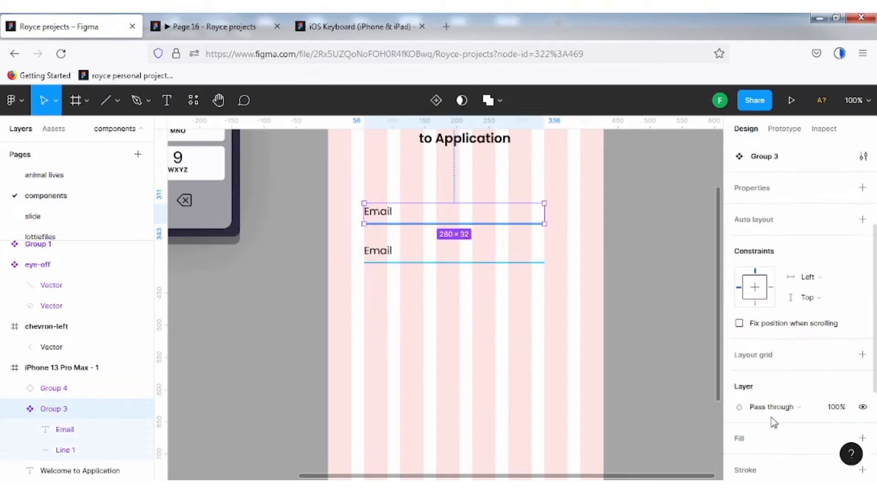
{"action": "left_click", "coordinate": [739, 379]}
{"action": "left_click", "coordinate": [677, 330]}
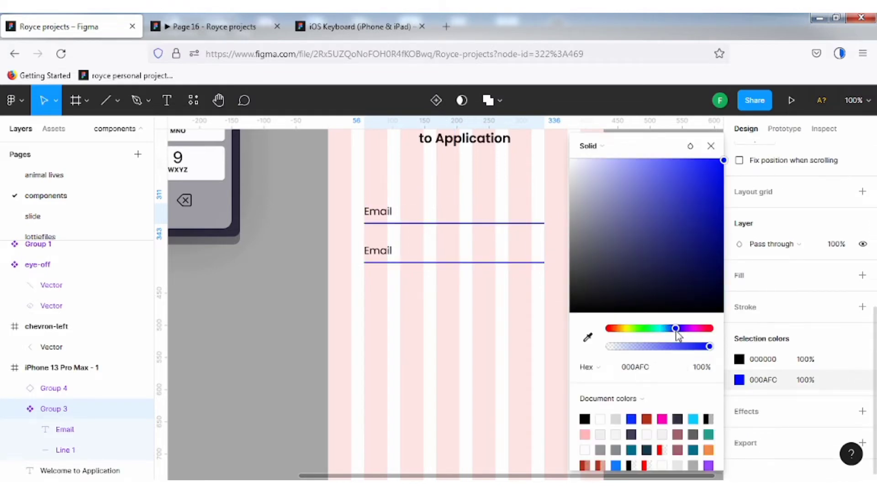
{"action": "left_click", "coordinate": [704, 329]}
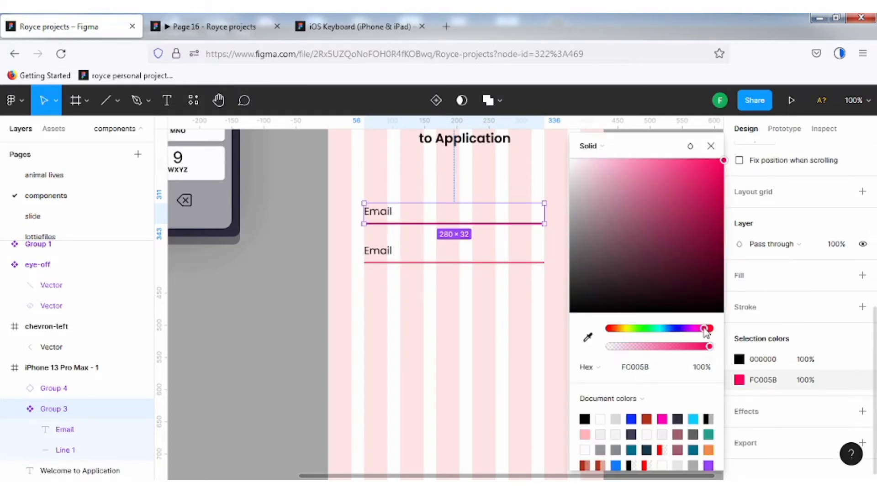
{"action": "left_click", "coordinate": [658, 330]}
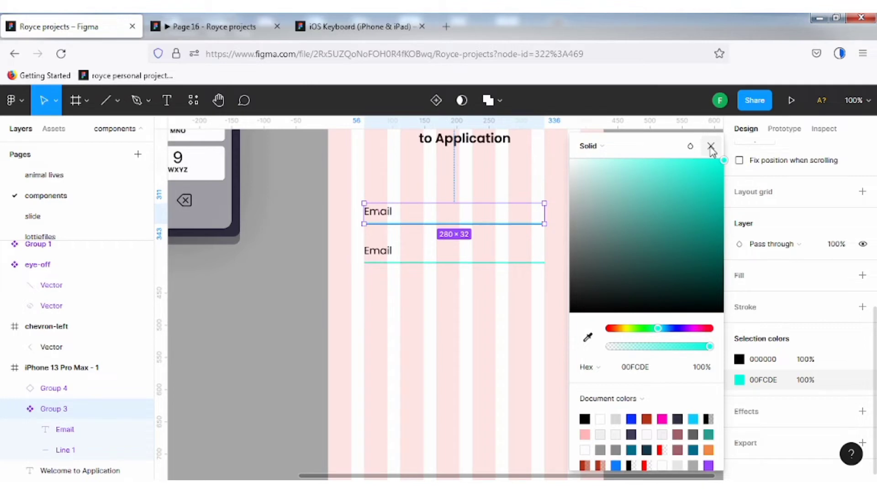
{"action": "left_click", "coordinate": [711, 146]}
Step: Change the text of the lower Email field instance to "Password"
{"action": "left_click", "coordinate": [380, 268]}
{"action": "double_click", "coordinate": [387, 253]}
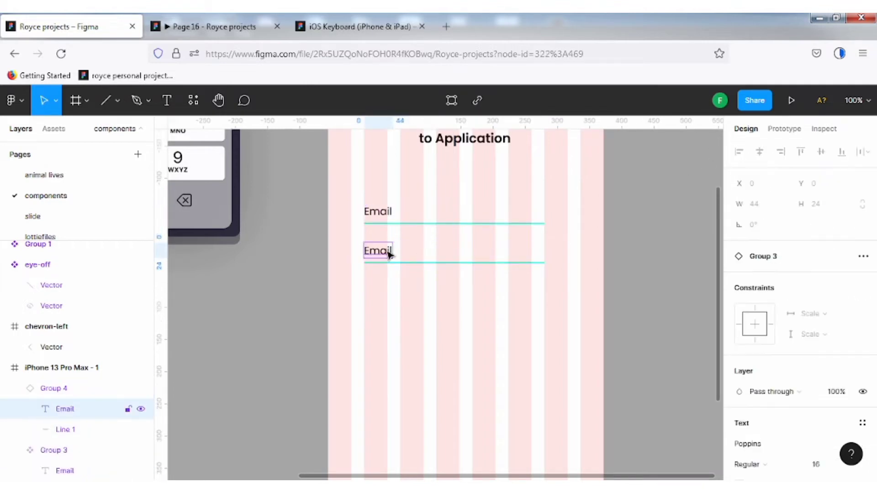
{"action": "double_click", "coordinate": [388, 252]}
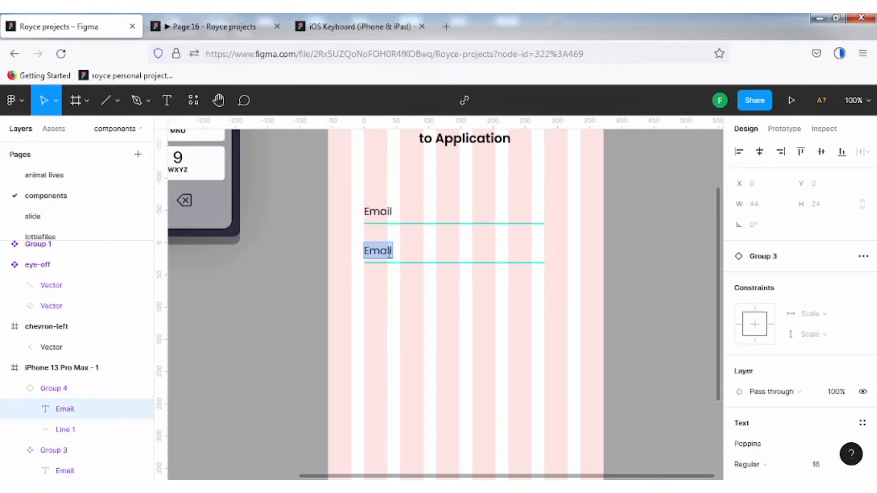
{"action": "left_click", "coordinate": [649, 249]}
Step: Set the label text in the main Email field component to the Poppins Light weight
{"action": "left_click", "coordinate": [373, 217]}
{"action": "double_click", "coordinate": [380, 215]}
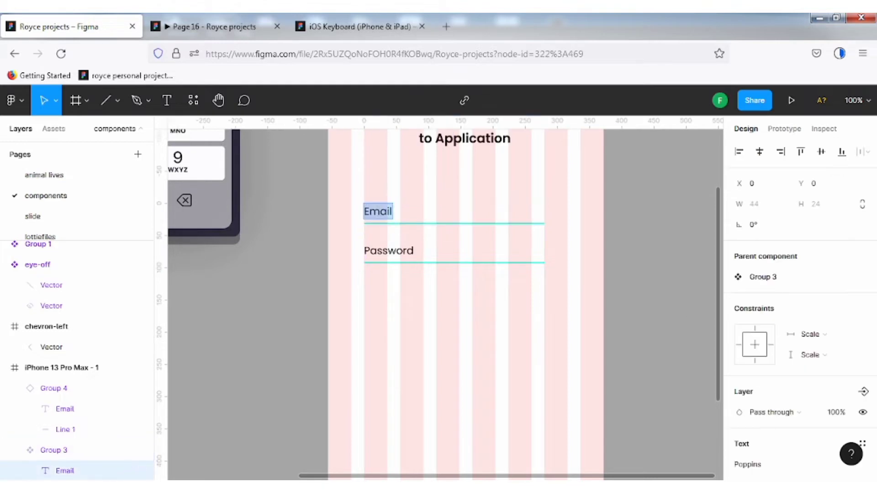
{"action": "scroll", "coordinate": [757, 391], "scroll_direction": "down", "scroll_amount": 8}
{"action": "scroll", "coordinate": [752, 366], "scroll_direction": "up", "scroll_amount": 6}
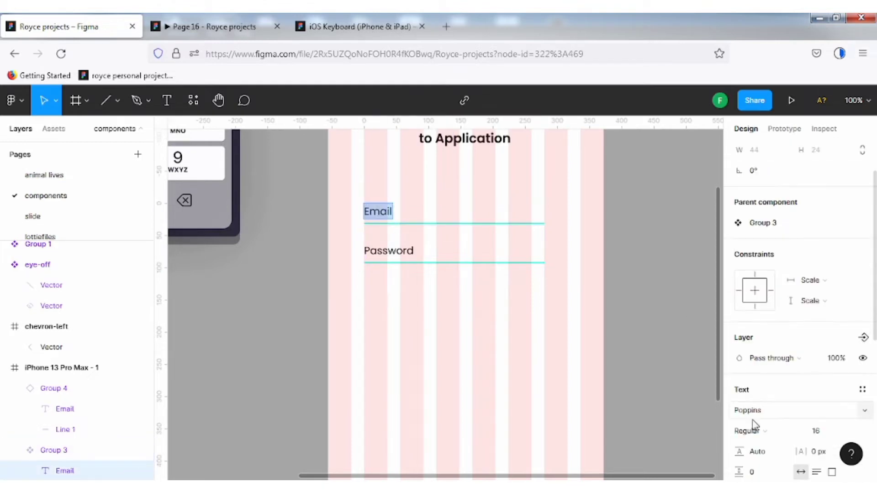
{"action": "left_click", "coordinate": [804, 438]}
{"action": "left_click", "coordinate": [773, 219]}
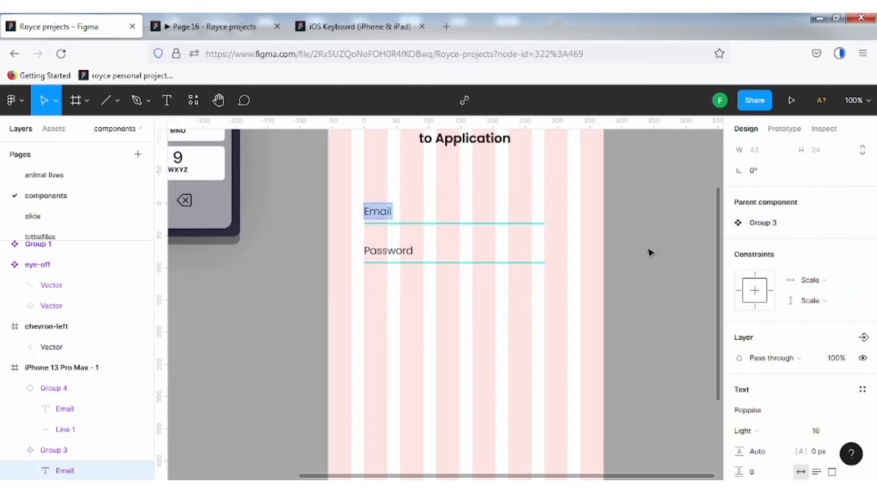
{"action": "left_click", "coordinate": [185, 260]}
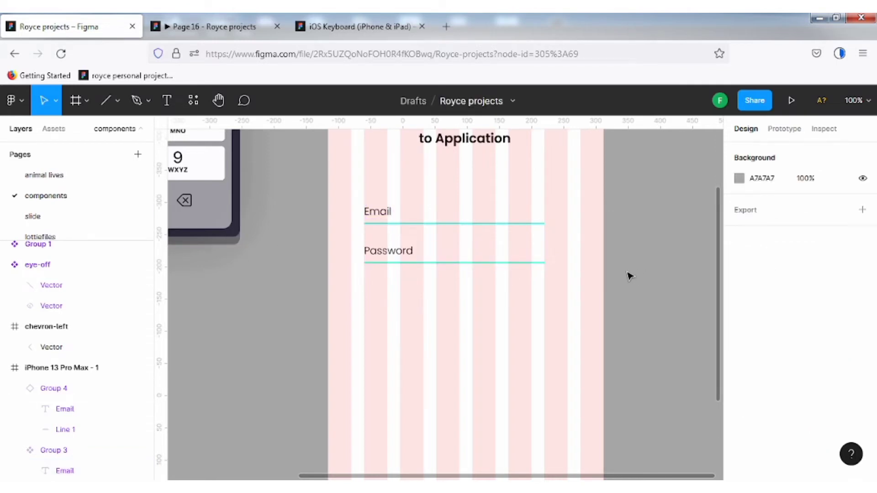
Step: Draw a 280 × 35 rectangle below the Password field at X 56, Y 463
{"action": "left_click", "coordinate": [86, 101]}
{"action": "left_click", "coordinate": [116, 101]}
{"action": "left_click", "coordinate": [107, 136]}
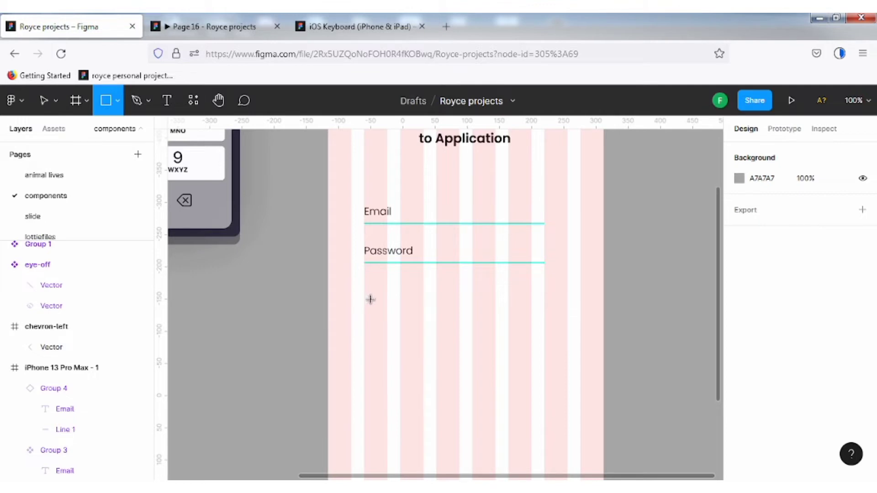
{"action": "left_click_drag", "start_coordinate": [365, 301], "coordinate": [545, 325]}
Step: Move the eye-off icon component onto the right end of the Password field at X 312, Y 372
{"action": "left_click", "coordinate": [53, 129]}
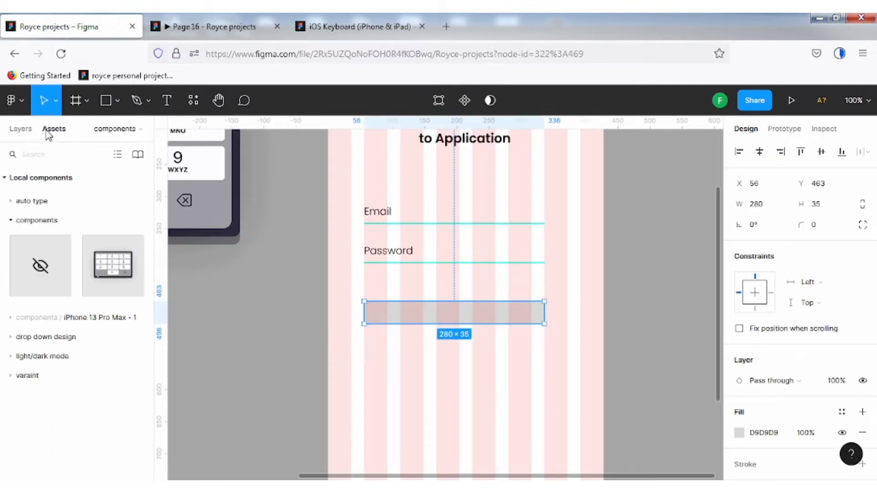
{"action": "scroll", "coordinate": [284, 185], "scroll_direction": "up", "scroll_amount": 3}
{"action": "scroll", "coordinate": [283, 156], "scroll_direction": "up", "scroll_amount": 1}
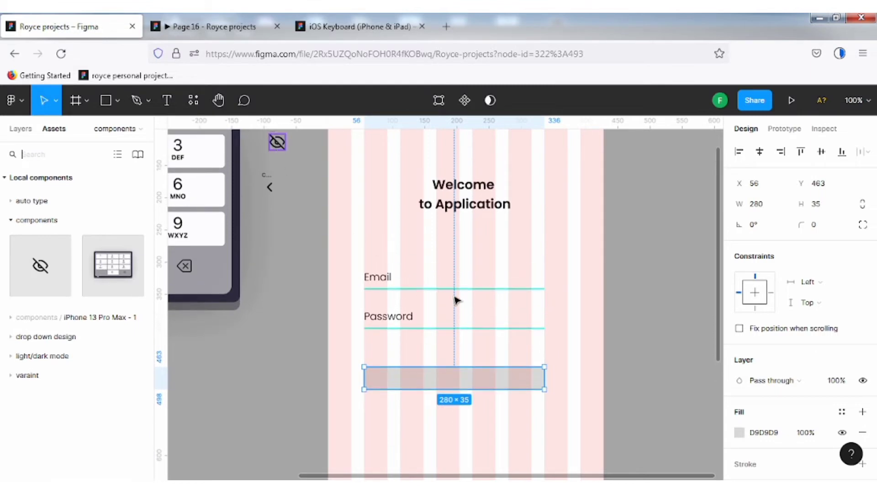
{"action": "left_click_drag", "start_coordinate": [277, 143], "coordinate": [536, 315]}
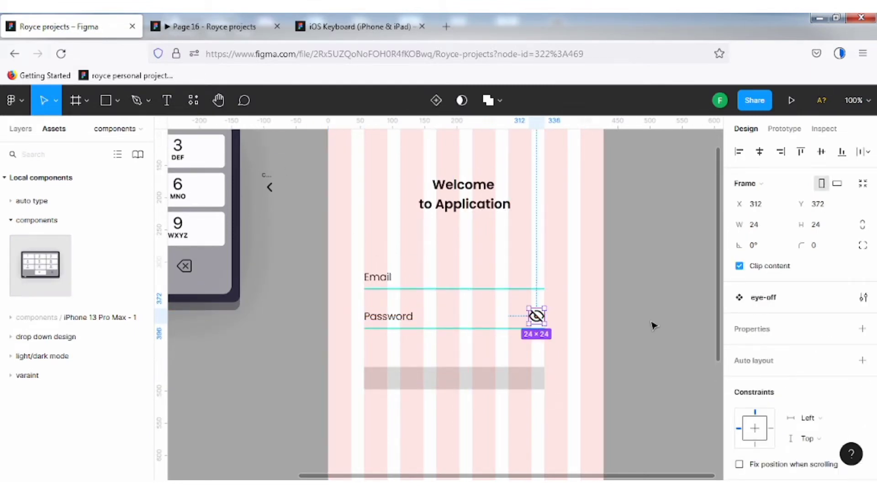
{"action": "left_click", "coordinate": [646, 339]}
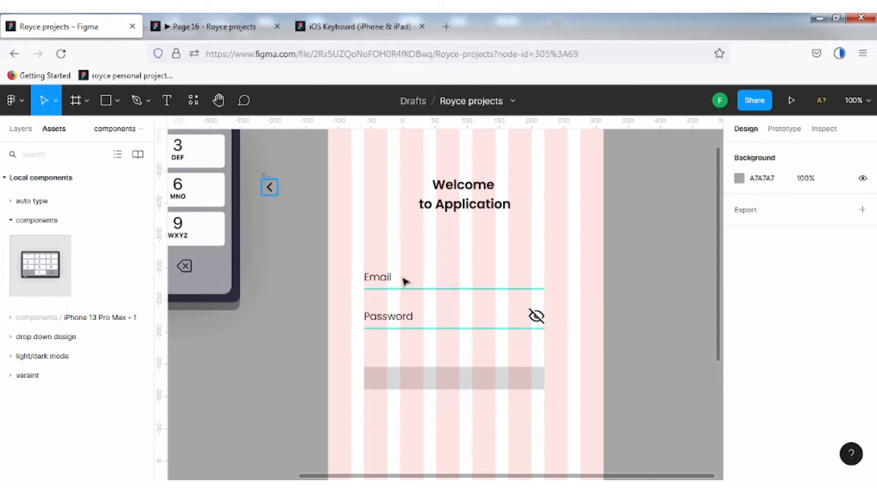
Step: Shift the rectangle to X 55 and set its corner radius to 5, trying 10 first
{"action": "left_click_drag", "start_coordinate": [464, 386], "coordinate": [453, 386]}
{"action": "left_click", "coordinate": [21, 129]}
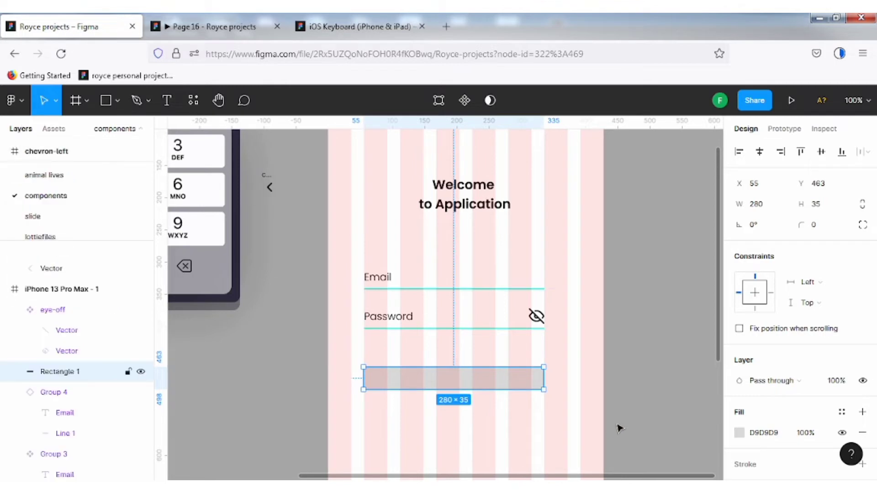
{"action": "left_click", "coordinate": [818, 226]}
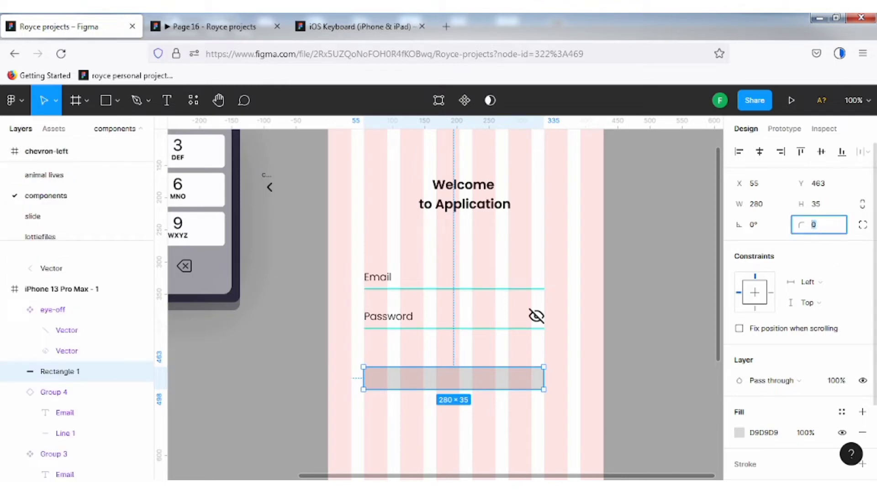
{"action": "type", "text": "10"}
{"action": "key", "text": "Return"}
{"action": "left_click", "coordinate": [646, 354]}
{"action": "left_click", "coordinate": [496, 381]}
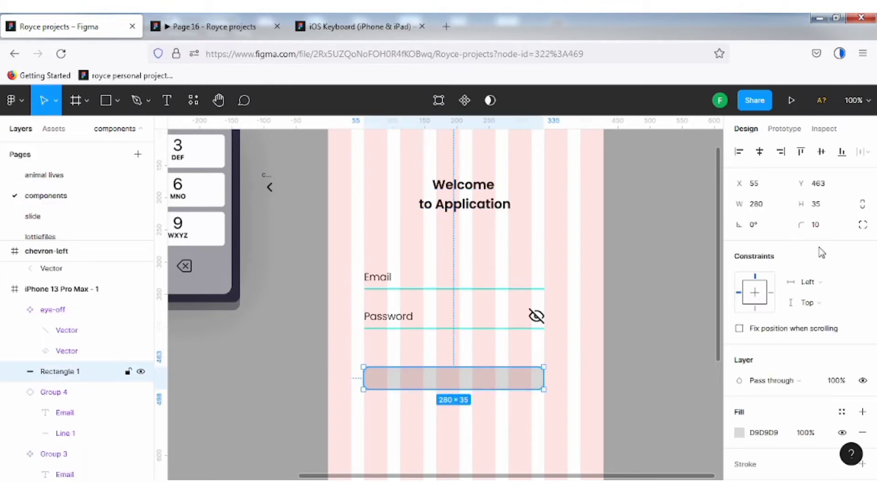
{"action": "left_click", "coordinate": [817, 225]}
{"action": "type", "text": "5"}
{"action": "left_click", "coordinate": [658, 339]}
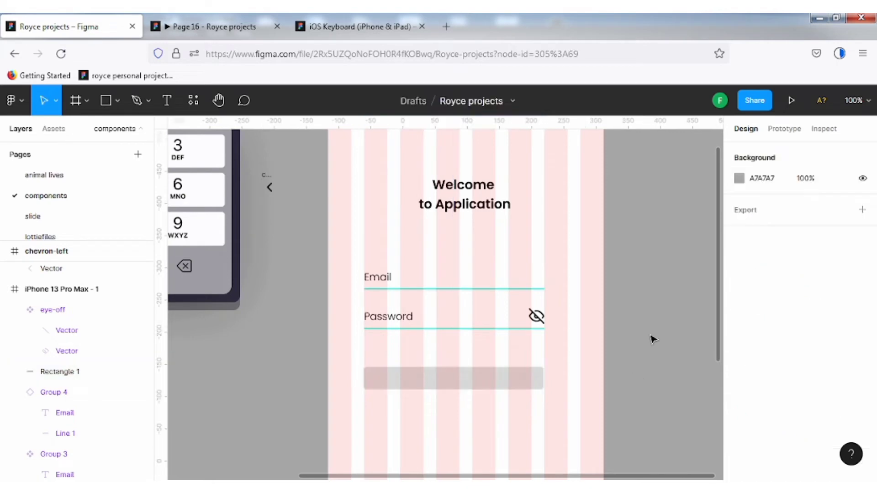
Step: Fill the rectangle with turquoise 00FCDE sampled from the Password field's line
{"action": "left_click", "coordinate": [519, 381]}
{"action": "left_click", "coordinate": [739, 433]}
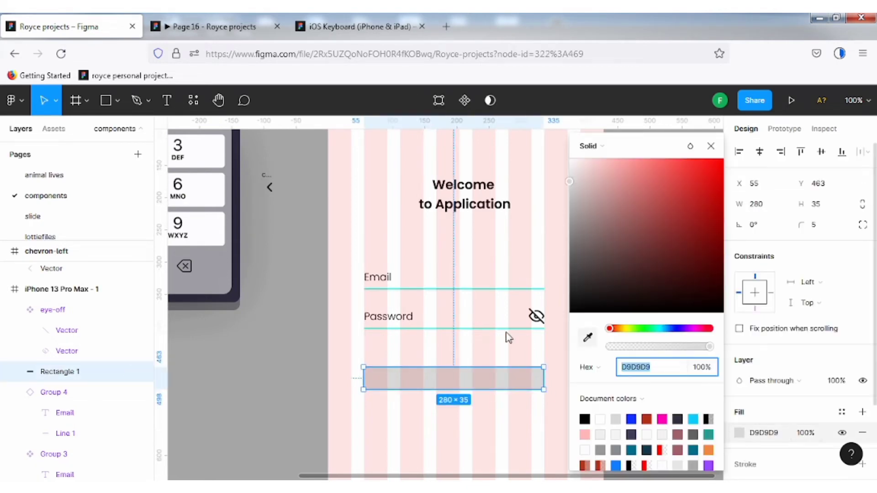
{"action": "scroll", "coordinate": [430, 297], "scroll_direction": "up", "scroll_amount": 2}
{"action": "scroll", "coordinate": [472, 328], "scroll_direction": "up", "scroll_amount": 3}
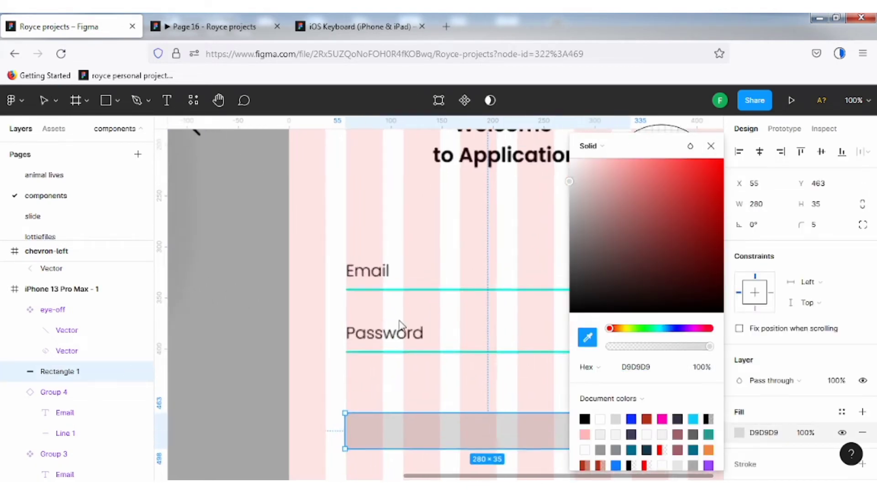
{"action": "scroll", "coordinate": [478, 348], "scroll_direction": "down", "scroll_amount": 1}
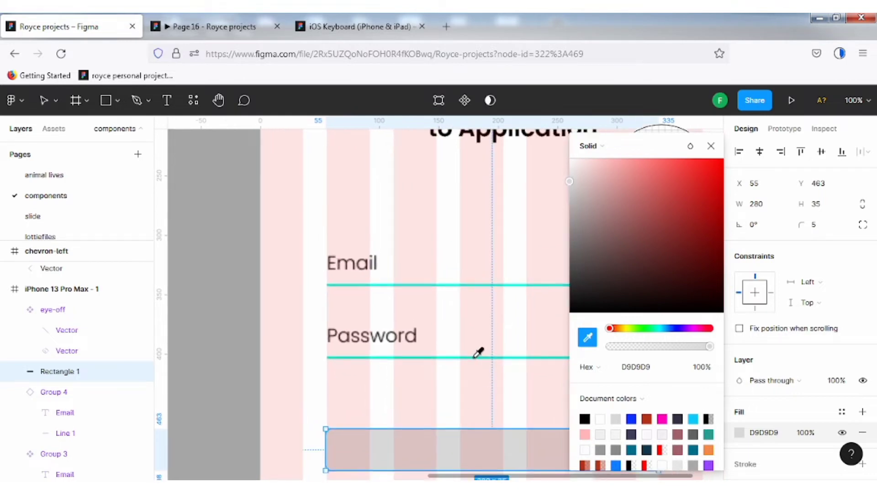
{"action": "left_click", "coordinate": [474, 357]}
{"action": "left_click", "coordinate": [711, 146]}
{"action": "scroll", "coordinate": [629, 191], "scroll_direction": "down", "scroll_amount": 1}
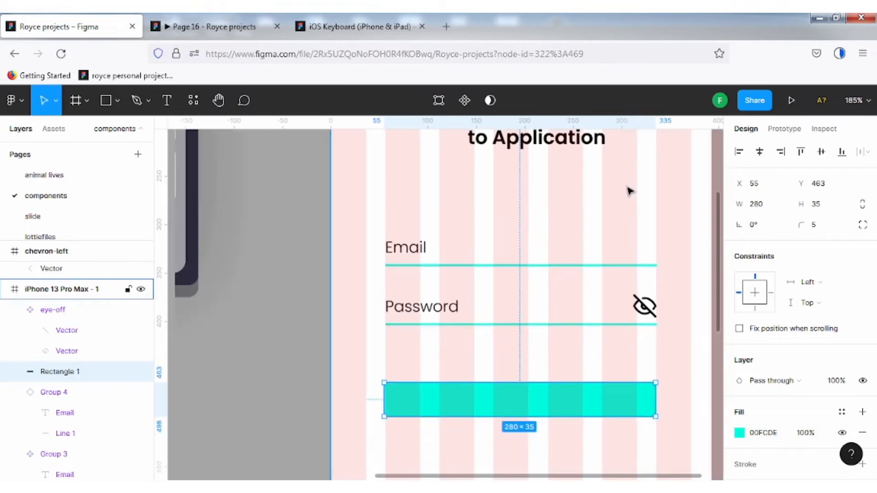
Step: Align the turquoise rectangle with the input fields at X 56, Y 463
{"action": "key", "text": "shift+2"}
{"action": "mouse_move", "coordinate": [355, 317]}
{"action": "left_mouse_down"}
{"action": "mouse_move", "coordinate": [372, 318]}
{"action": "mouse_move", "coordinate": [358, 316]}
{"action": "left_mouse_up"}
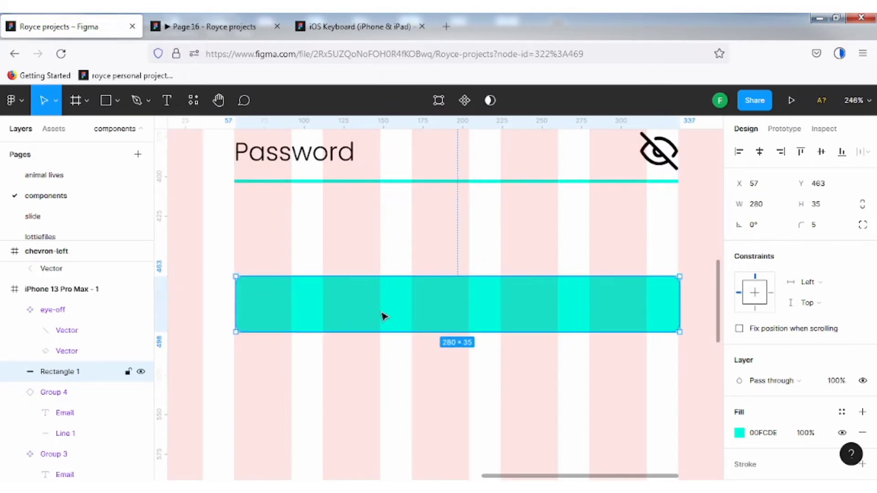
{"action": "key", "text": "Left"}
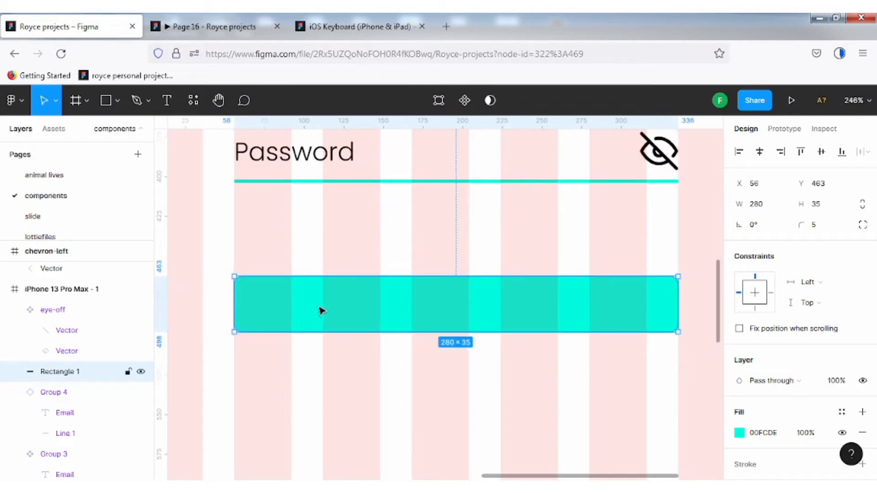
Step: Hide the 8-column layout grid of the iPhone 13 Pro Max - 1 frame
{"action": "key", "text": "shift+2"}
{"action": "key", "text": "shift+1"}
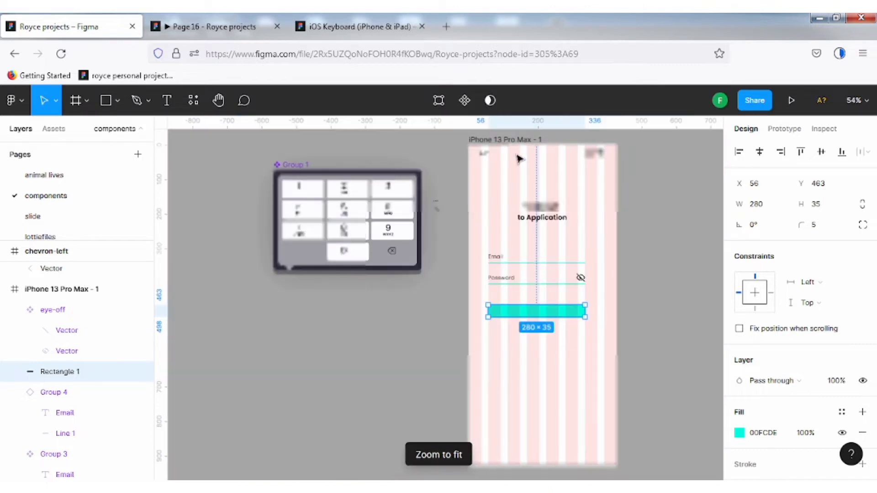
{"action": "key", "text": "Escape"}
{"action": "left_click", "coordinate": [69, 289]}
{"action": "left_click", "coordinate": [843, 351]}
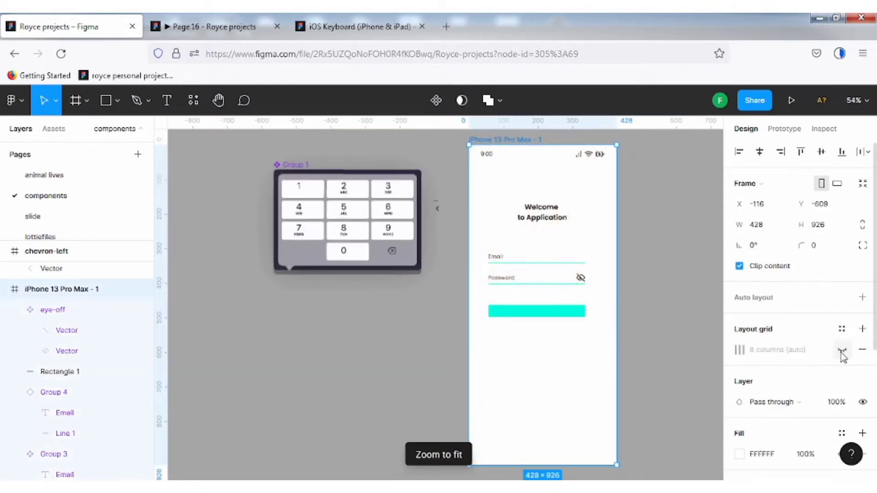
{"action": "left_click", "coordinate": [650, 276]}
Step: Duplicate the "Welcome to Application" heading over the turquoise rectangle at X 133, Y 449 and bring the copy to the front
{"action": "scroll", "coordinate": [581, 302], "scroll_direction": "up", "scroll_amount": 3}
{"action": "key", "text": "shift+0"}
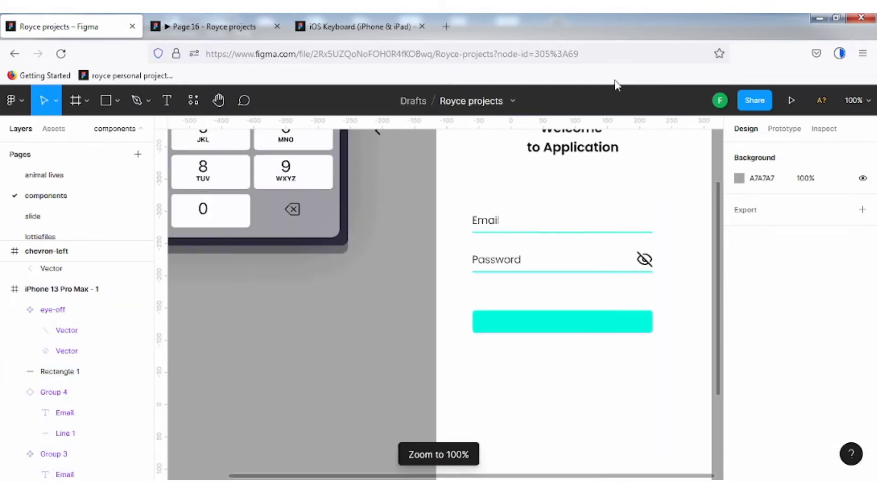
{"action": "left_click_drag", "start_coordinate": [619, 369], "coordinate": [508, 368]}
{"action": "scroll", "coordinate": [433, 175], "scroll_direction": "up", "scroll_amount": 1}
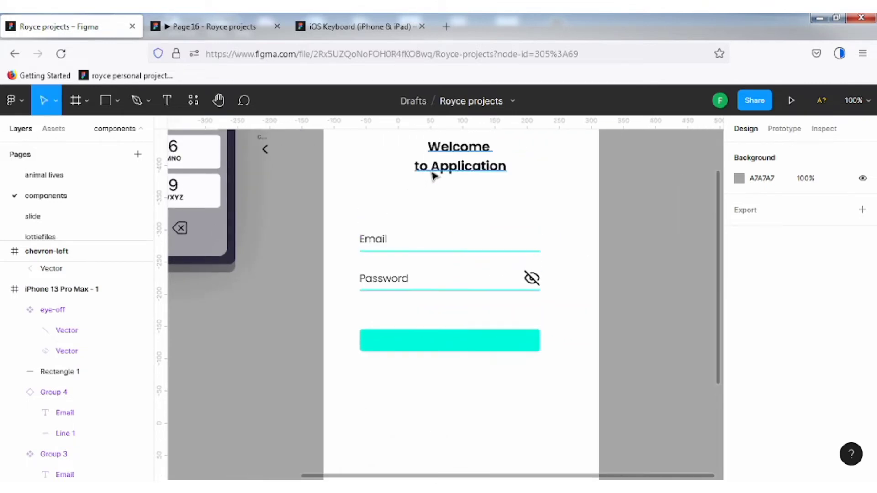
{"action": "mouse_move", "coordinate": [437, 338]}
{"action": "left_mouse_down"}
{"action": "mouse_move", "coordinate": [439, 366]}
{"action": "mouse_move", "coordinate": [437, 342]}
{"action": "left_mouse_up"}
{"action": "right_click", "coordinate": [437, 341]}
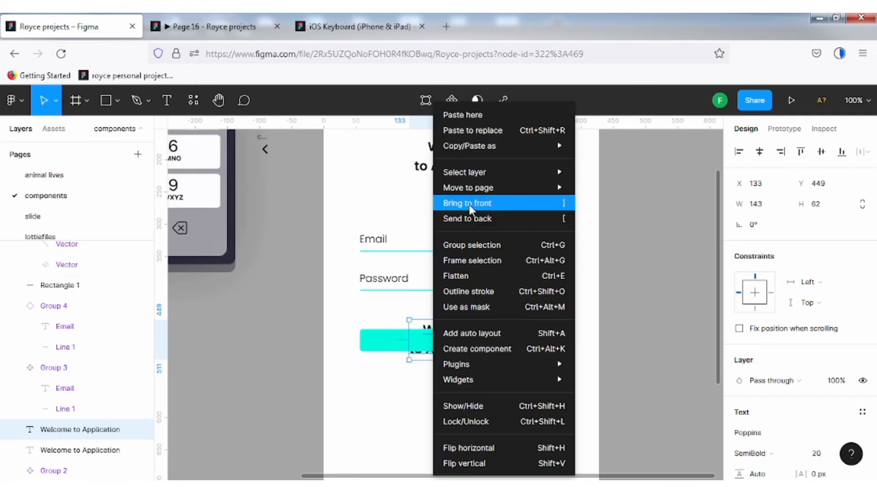
{"action": "left_click", "coordinate": [473, 201]}
Step: Replace the copied heading's text with "Sign in" and set it to auto width with left alignment
{"action": "double_click", "coordinate": [461, 338]}
{"action": "type", "text": "Sign in"}
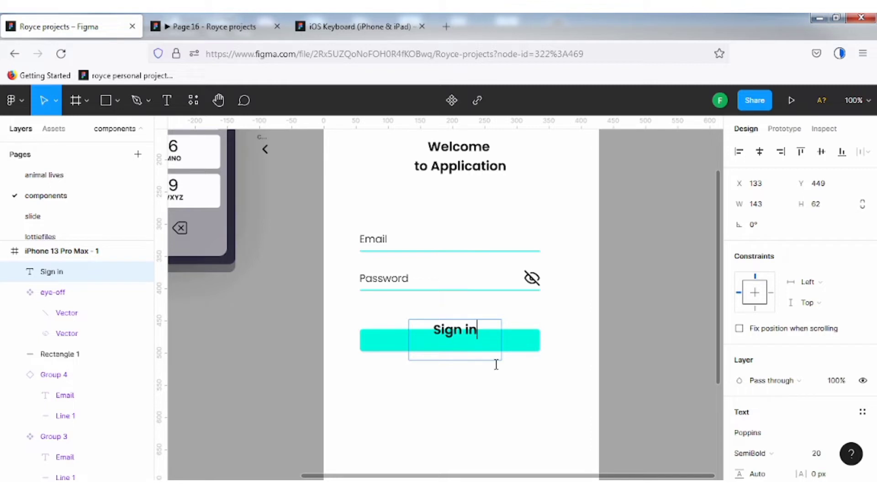
{"action": "scroll", "coordinate": [802, 347], "scroll_direction": "down", "scroll_amount": 3}
{"action": "left_click", "coordinate": [801, 335]}
{"action": "left_click", "coordinate": [739, 355]}
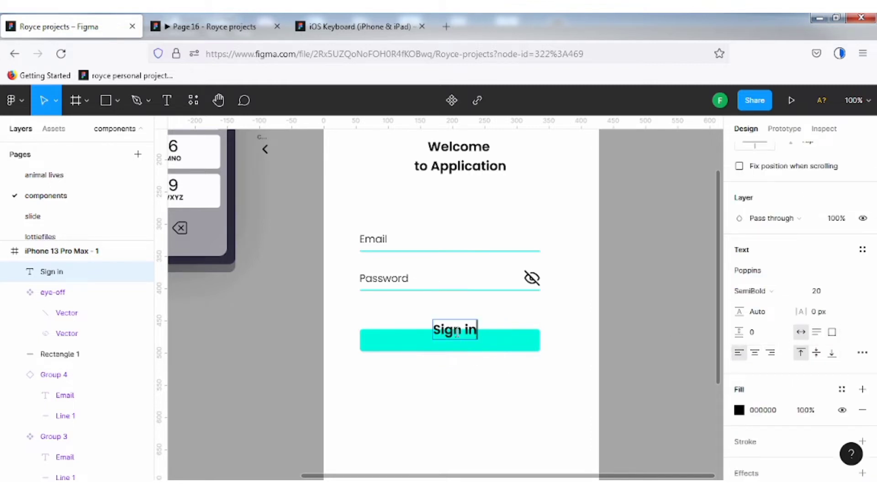
Step: Centre the "Sign in" text on the turquoise rectangle
{"action": "left_click_drag", "start_coordinate": [459, 332], "coordinate": [450, 343]}
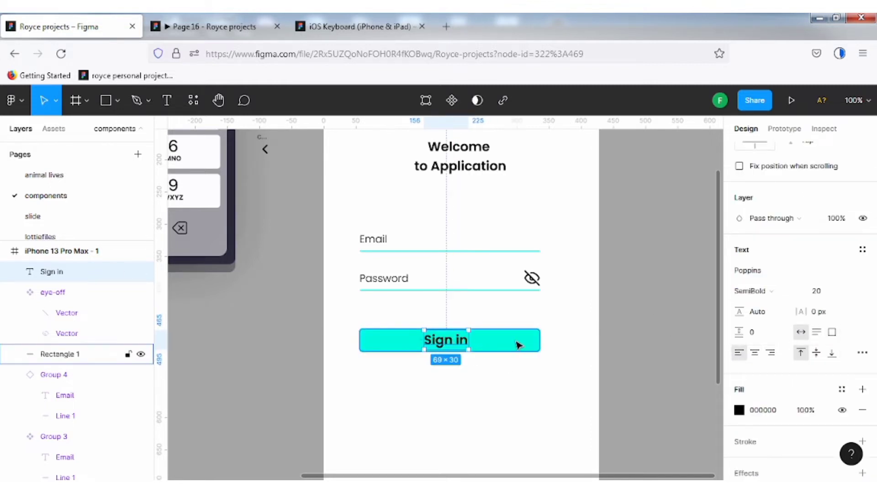
{"action": "left_click", "coordinate": [517, 343], "text": "shift"}
{"action": "left_click", "coordinate": [453, 345], "text": "shift"}
{"action": "left_click", "coordinate": [469, 349], "text": "shift"}
{"action": "left_click", "coordinate": [472, 342]}
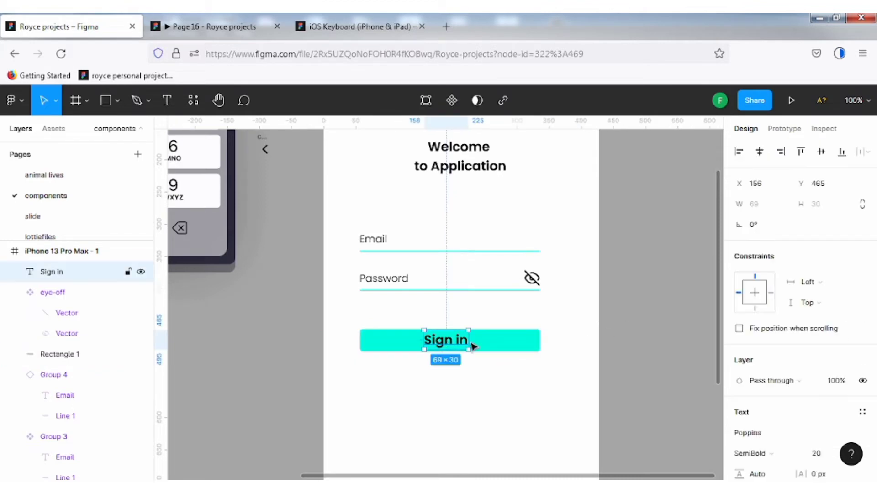
{"action": "left_click", "coordinate": [475, 350], "text": "shift"}
{"action": "left_click", "coordinate": [671, 286]}
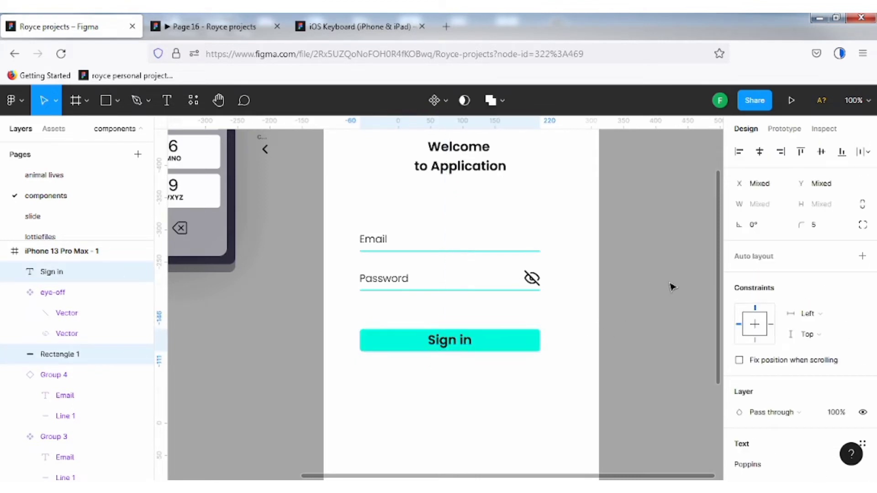
Step: Set the "Sign in" text to the Poppins Regular weight, trying Medium first
{"action": "double_click", "coordinate": [448, 342]}
{"action": "scroll", "coordinate": [787, 334], "scroll_direction": "down", "scroll_amount": 4}
{"action": "scroll", "coordinate": [787, 333], "scroll_direction": "down", "scroll_amount": 2}
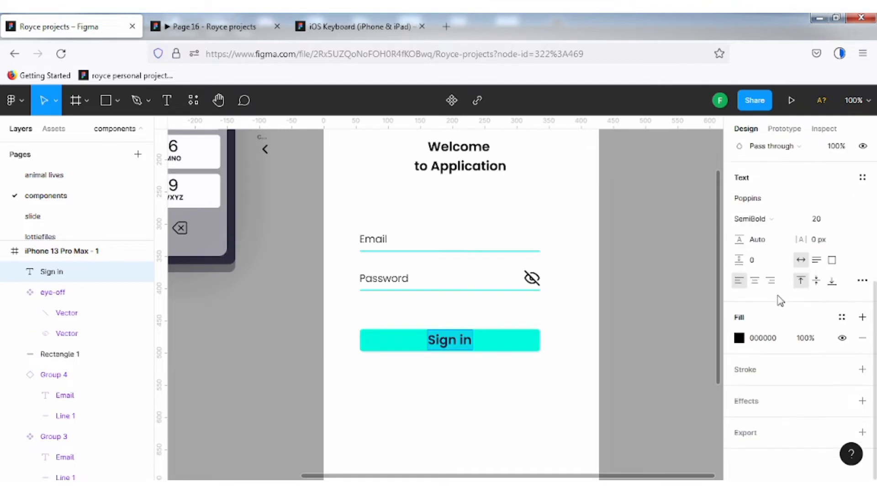
{"action": "scroll", "coordinate": [779, 297], "scroll_direction": "up", "scroll_amount": 3}
{"action": "left_click", "coordinate": [779, 333]}
{"action": "left_click", "coordinate": [772, 256]}
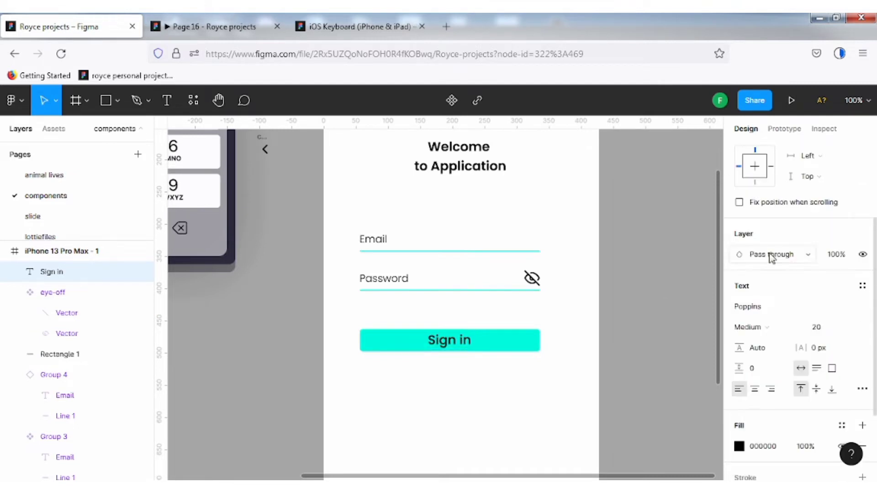
{"action": "left_click", "coordinate": [775, 333]}
{"action": "left_click", "coordinate": [831, 236]}
{"action": "key", "text": "Escape"}
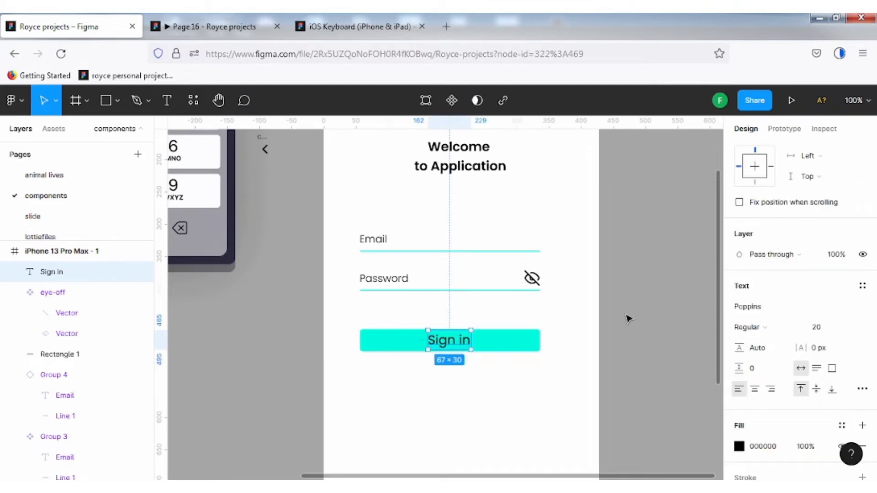
{"action": "scroll", "coordinate": [633, 315], "scroll_direction": "down", "scroll_amount": 1}
{"action": "scroll", "coordinate": [633, 315], "scroll_direction": "down", "scroll_amount": 1}
{"action": "left_click", "coordinate": [639, 287]}
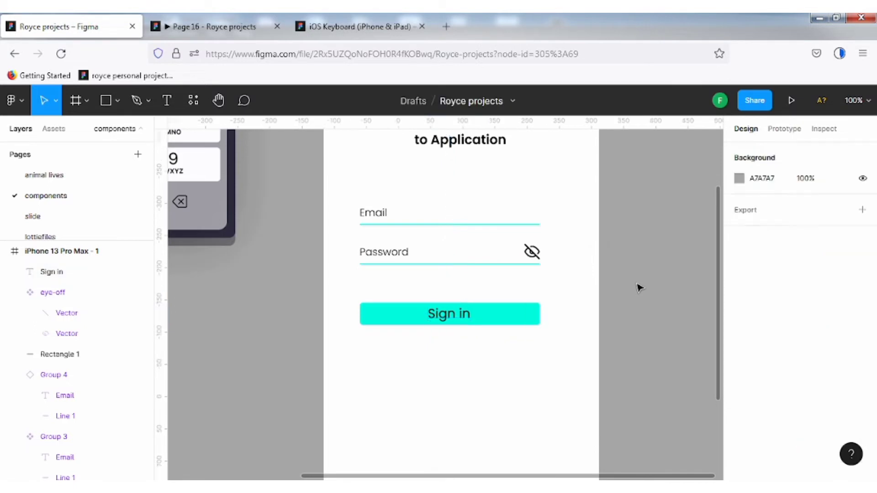
Step: Duplicate the "Sign in" text below the turquoise button and replace the copy's text with "Forgotten Password?"
{"action": "scroll", "coordinate": [415, 417], "scroll_direction": "down", "scroll_amount": 3}
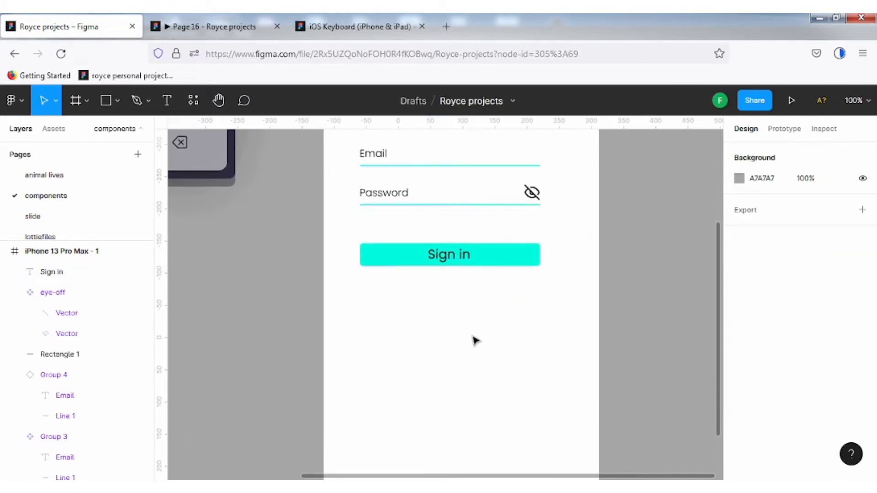
{"action": "left_click_drag", "start_coordinate": [450, 261], "coordinate": [451, 287]}
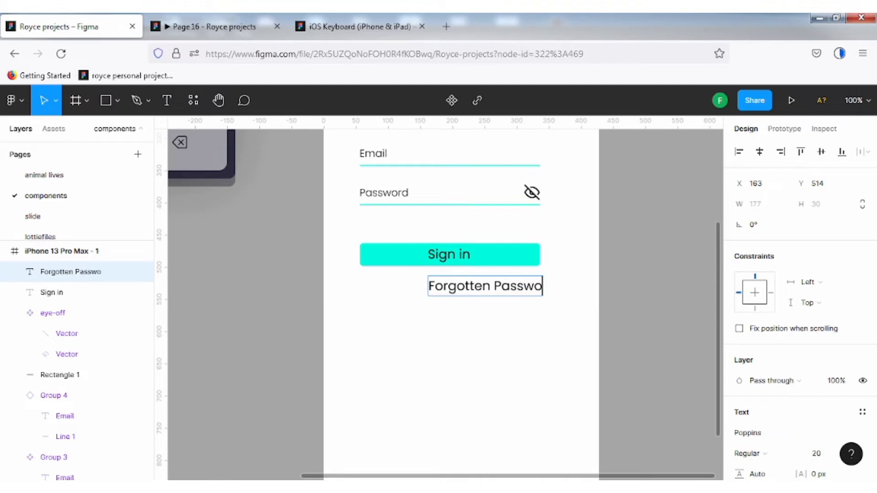
{"action": "left_click_drag", "start_coordinate": [487, 288], "coordinate": [446, 287]}
Step: Set the "Forgotten Password?" text to size 16 and centre it below the Sign in button at X 112, Y 519
{"action": "scroll", "coordinate": [758, 347], "scroll_direction": "down", "scroll_amount": 3}
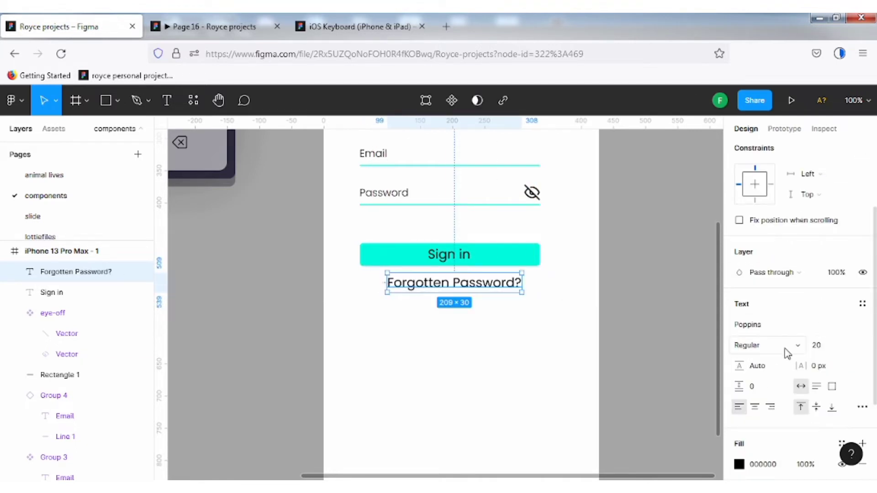
{"action": "left_click", "coordinate": [849, 346]}
{"action": "left_click", "coordinate": [843, 326]}
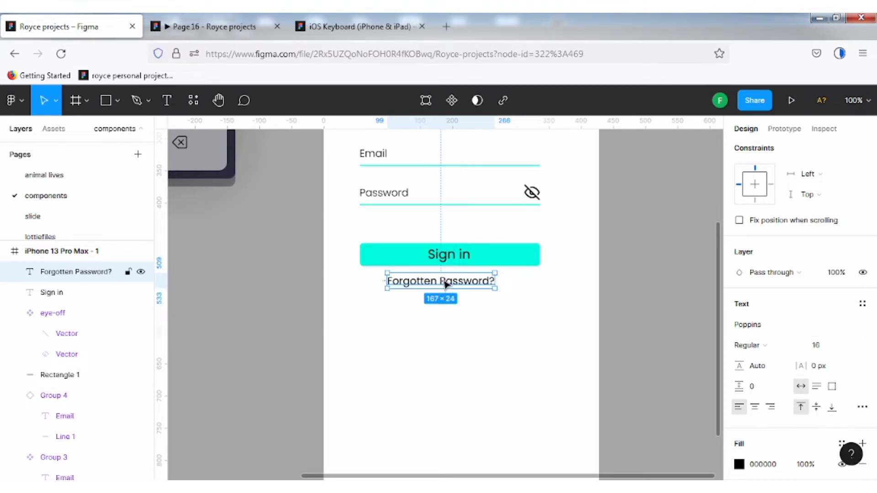
{"action": "left_click_drag", "start_coordinate": [446, 284], "coordinate": [454, 287]}
Step: Show the 8-column layout grid on the iPhone 13 Pro Max - 1 frame
{"action": "scroll", "coordinate": [613, 229], "scroll_direction": "up", "scroll_amount": 5}
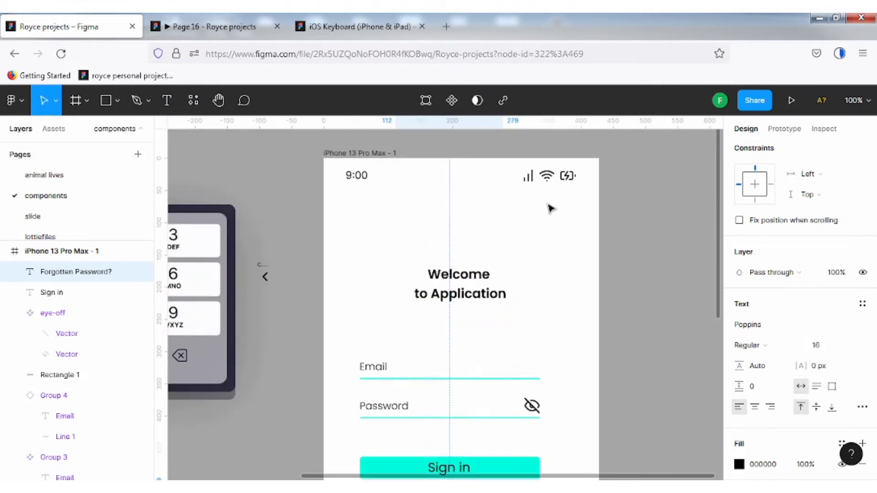
{"action": "scroll", "coordinate": [550, 209], "scroll_direction": "up", "scroll_amount": 3}
{"action": "left_click", "coordinate": [365, 223]}
{"action": "scroll", "coordinate": [799, 375], "scroll_direction": "up", "scroll_amount": 5}
{"action": "left_click", "coordinate": [844, 351]}
{"action": "scroll", "coordinate": [592, 342], "scroll_direction": "down", "scroll_amount": 2}
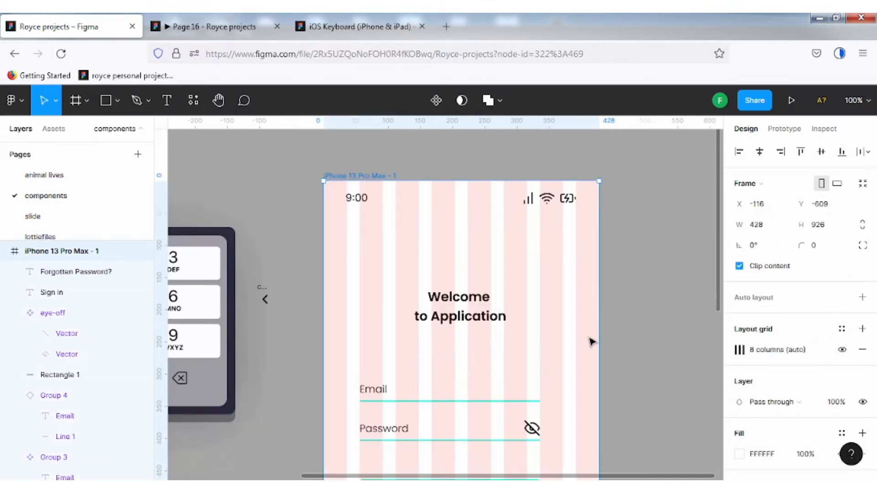
{"action": "scroll", "coordinate": [591, 342], "scroll_direction": "down", "scroll_amount": 4}
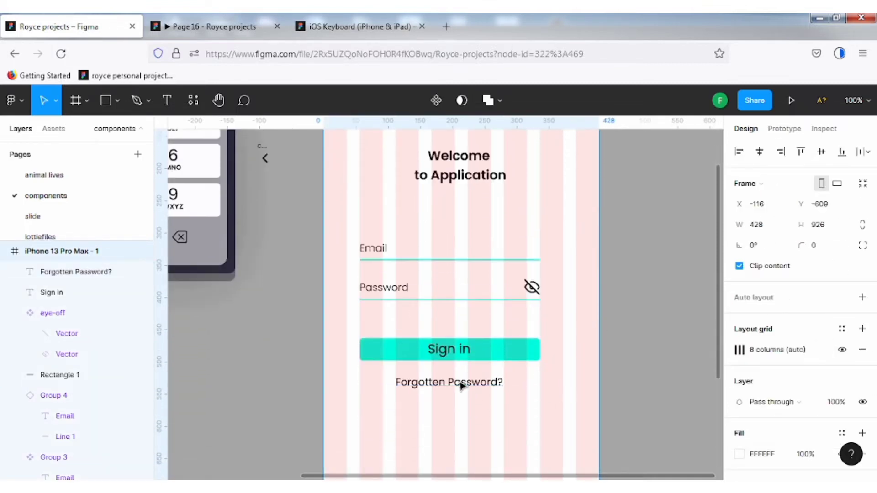
Step: Colour the "Forgotten Password?" text turquoise 00FCDE by sampling the Sign in button's fill
{"action": "left_click", "coordinate": [461, 386]}
{"action": "scroll", "coordinate": [762, 424], "scroll_direction": "down", "scroll_amount": 4}
{"action": "left_click", "coordinate": [739, 411]}
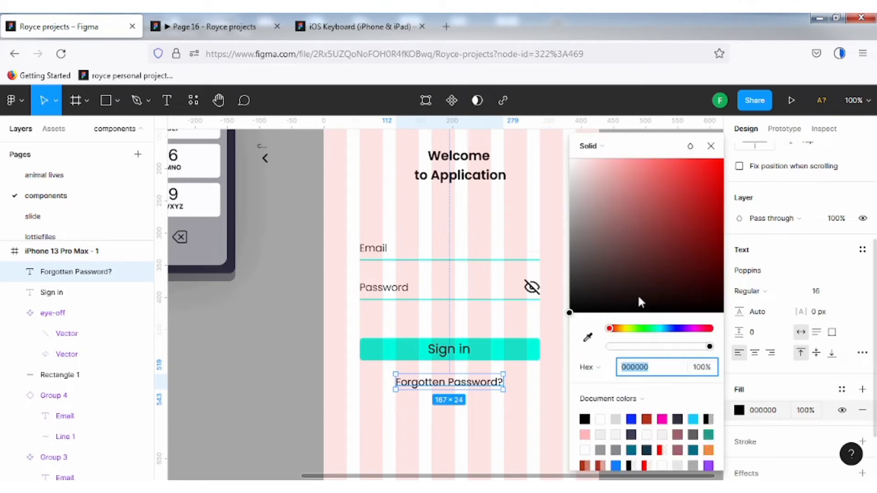
{"action": "left_click", "coordinate": [588, 337]}
{"action": "left_click", "coordinate": [392, 352]}
{"action": "left_click", "coordinate": [711, 146]}
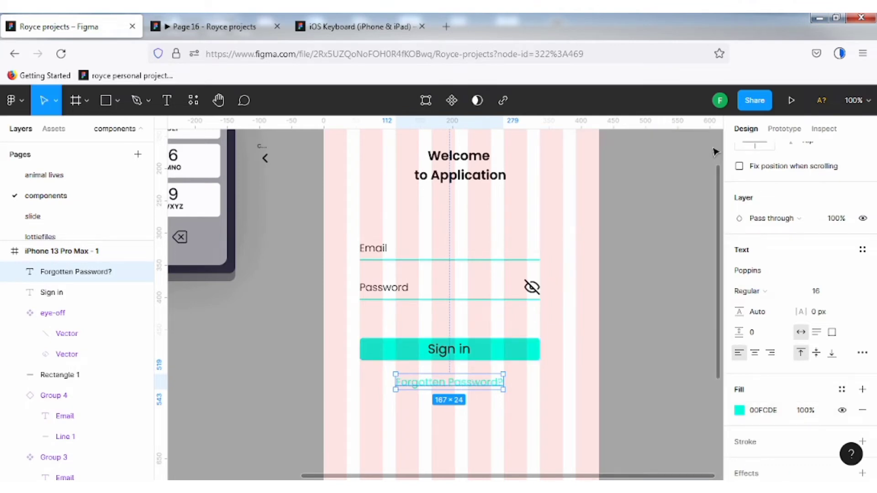
{"action": "left_click", "coordinate": [669, 308]}
Step: Group the "Sign in" text with its turquoise rectangle and turn the group into a component
{"action": "left_click", "coordinate": [490, 353]}
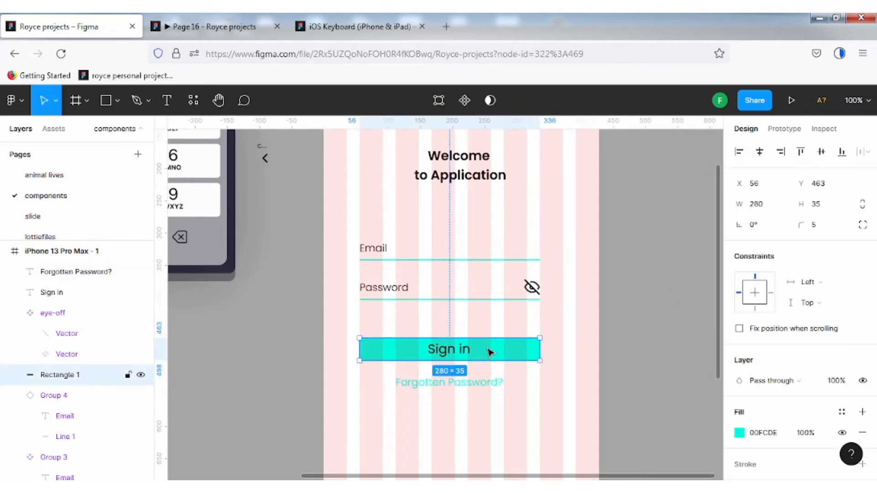
{"action": "left_click", "coordinate": [449, 354], "text": "shift"}
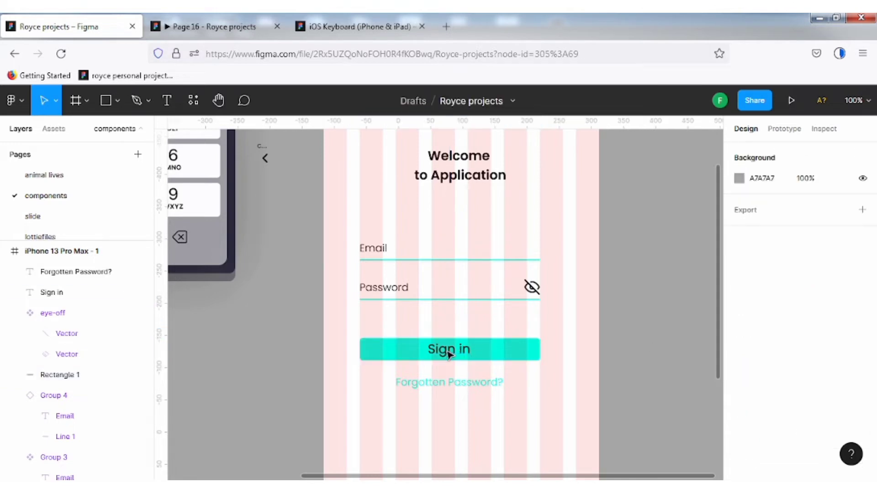
{"action": "left_click", "coordinate": [450, 355], "text": "shift"}
{"action": "left_click", "coordinate": [496, 354], "text": "shift"}
{"action": "right_click", "coordinate": [480, 349]}
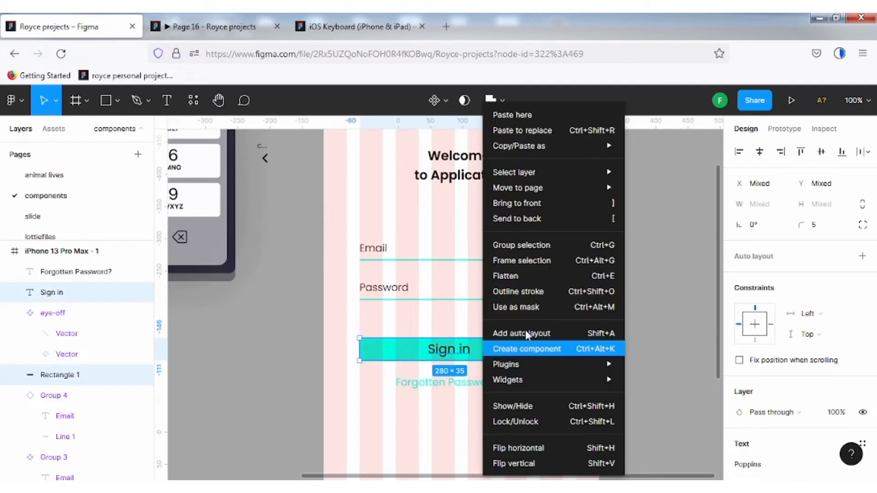
{"action": "left_click", "coordinate": [535, 247]}
{"action": "left_click", "coordinate": [436, 100]}
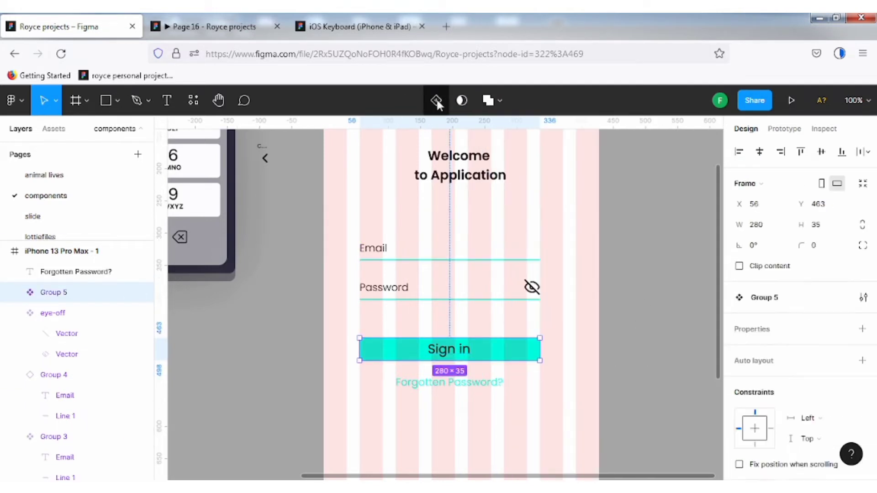
{"action": "left_click", "coordinate": [647, 335]}
Step: Duplicate the Sign in component straight down near the lower end of the phone frame, at X 56, Y 823
{"action": "scroll", "coordinate": [630, 333], "scroll_direction": "down", "scroll_amount": 1}
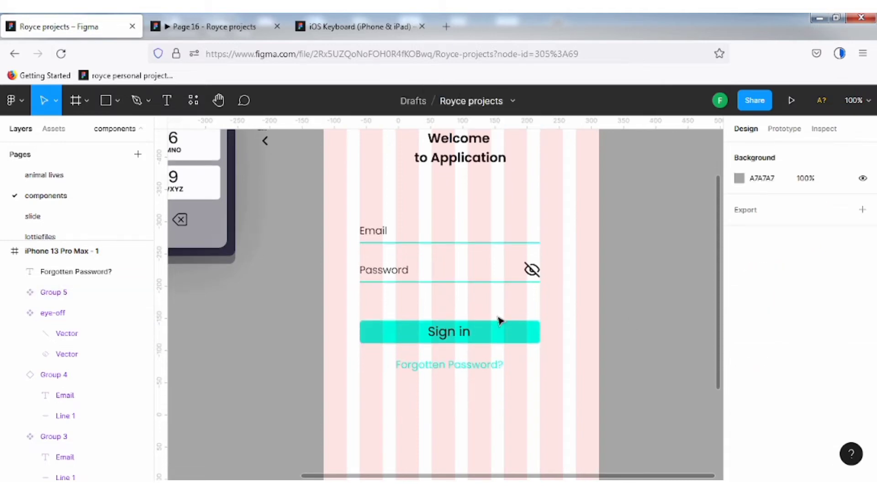
{"action": "left_click_drag", "start_coordinate": [449, 333], "coordinate": [450, 452]}
{"action": "scroll", "coordinate": [476, 415], "scroll_direction": "down", "scroll_amount": 4}
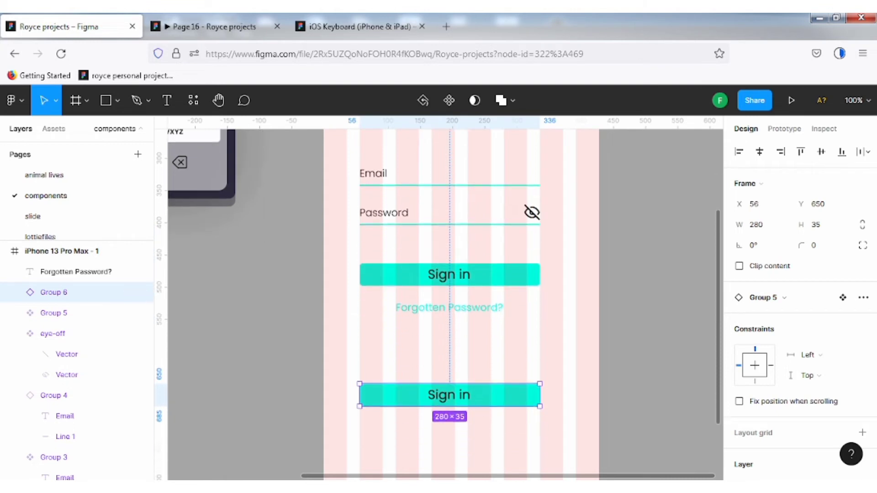
{"action": "left_click_drag", "start_coordinate": [481, 267], "coordinate": [485, 391]}
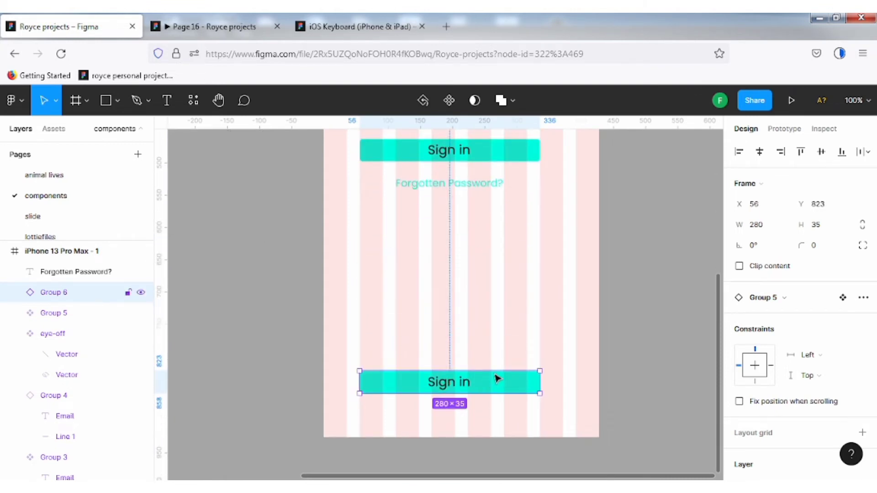
Step: Change the duplicated button's label to "Sign Up"
{"action": "double_click", "coordinate": [449, 390]}
{"action": "double_click", "coordinate": [466, 384]}
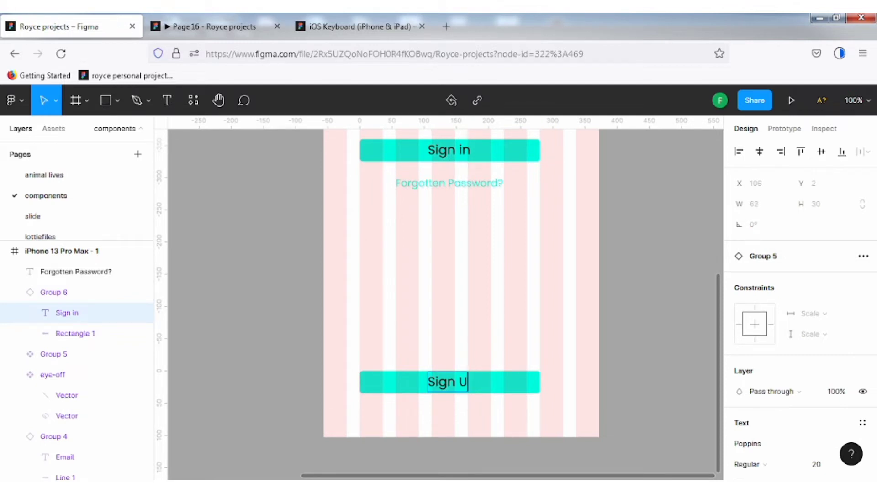
{"action": "key", "text": "Escape"}
Step: Set the fill of the Sign Up button's rectangle to grey A7A7A7
{"action": "left_click", "coordinate": [505, 386]}
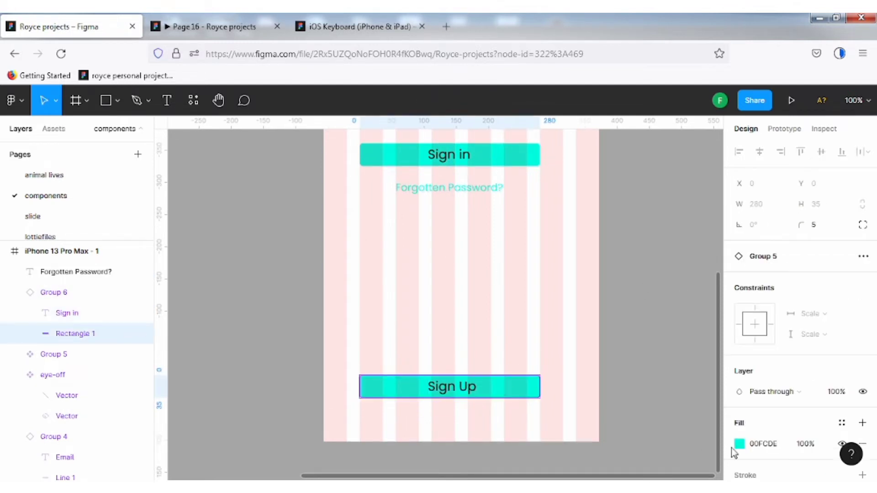
{"action": "left_click", "coordinate": [739, 444]}
{"action": "type", "text": "A7A7A7"}
{"action": "key", "text": "Return"}
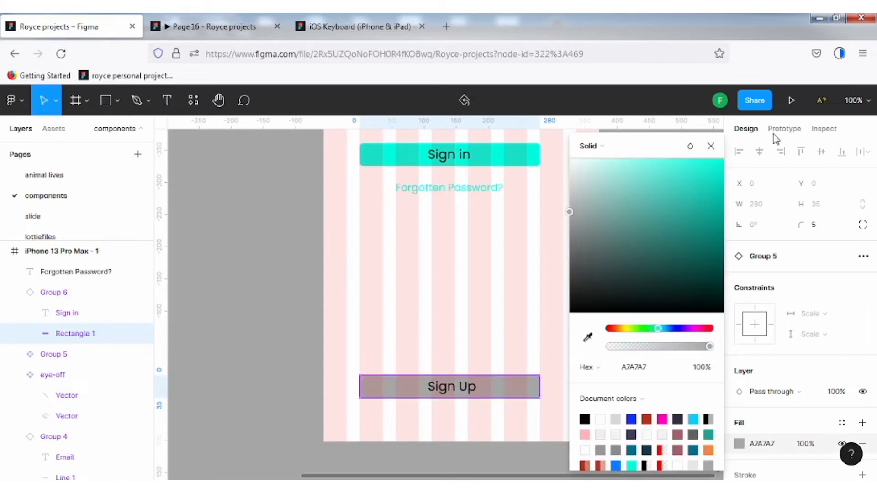
{"action": "left_click", "coordinate": [711, 148]}
Step: Try to adjust the turquoise fill of the rectangle inside the main Sign in component
{"action": "double_click", "coordinate": [525, 158]}
{"action": "double_click", "coordinate": [524, 158]}
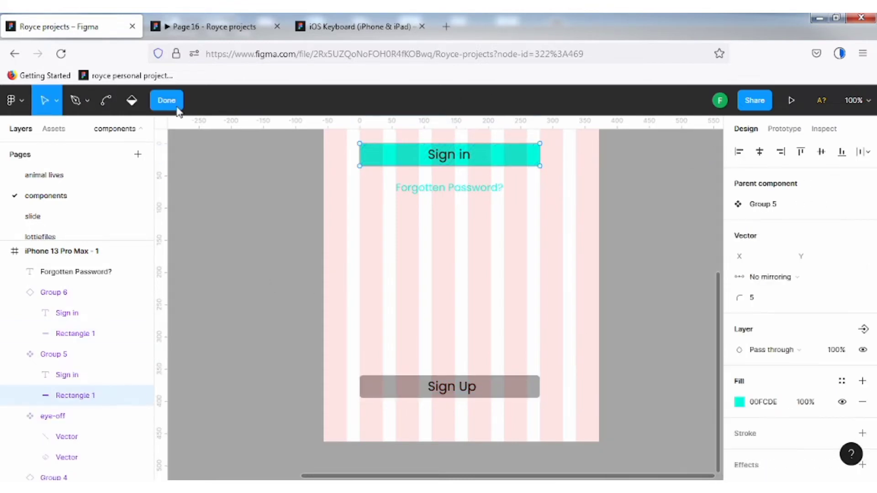
{"action": "left_click", "coordinate": [177, 107]}
{"action": "left_click", "coordinate": [740, 465]}
{"action": "mouse_move", "coordinate": [724, 165]}
{"action": "left_mouse_down"}
{"action": "mouse_move", "coordinate": [695, 259]}
{"action": "mouse_move", "coordinate": [722, 158]}
{"action": "left_mouse_up"}
{"action": "left_click", "coordinate": [711, 146]}
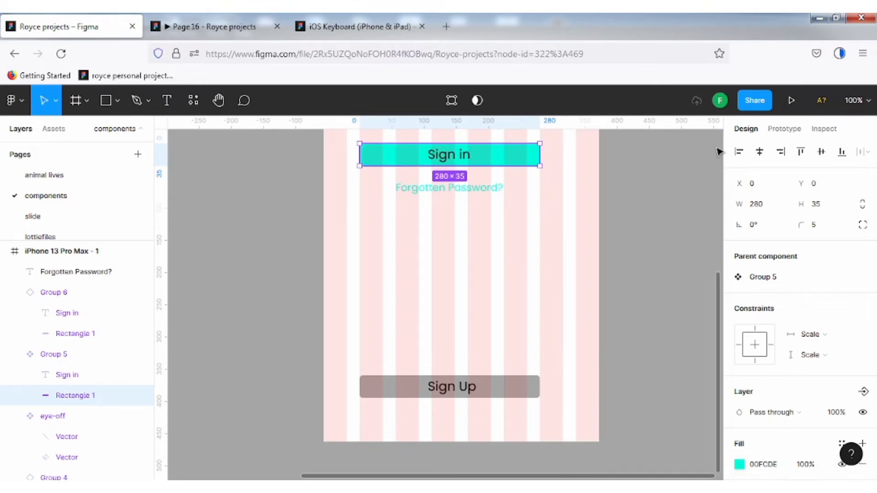
{"action": "left_click", "coordinate": [668, 185]}
Step: Move the Email and Password fields, eye icon, Sign in button and "Forgotten Password?" text together about 84 px down, keeping them aligned to the columns
{"action": "scroll", "coordinate": [480, 316], "scroll_direction": "up", "scroll_amount": 6}
{"action": "left_click_drag", "start_coordinate": [526, 450], "coordinate": [590, 455]}
{"action": "scroll", "coordinate": [613, 378], "scroll_direction": "down", "scroll_amount": 3}
{"action": "left_click_drag", "start_coordinate": [485, 247], "coordinate": [457, 267]}
{"action": "key", "text": "shift+Right"}
{"action": "key", "text": "Left"}
{"action": "key", "text": "Left"}
{"action": "key", "text": "Left"}
{"action": "key", "text": "Left"}
{"action": "key", "text": "Left"}
{"action": "scroll", "coordinate": [635, 259], "scroll_direction": "up", "scroll_amount": 3}
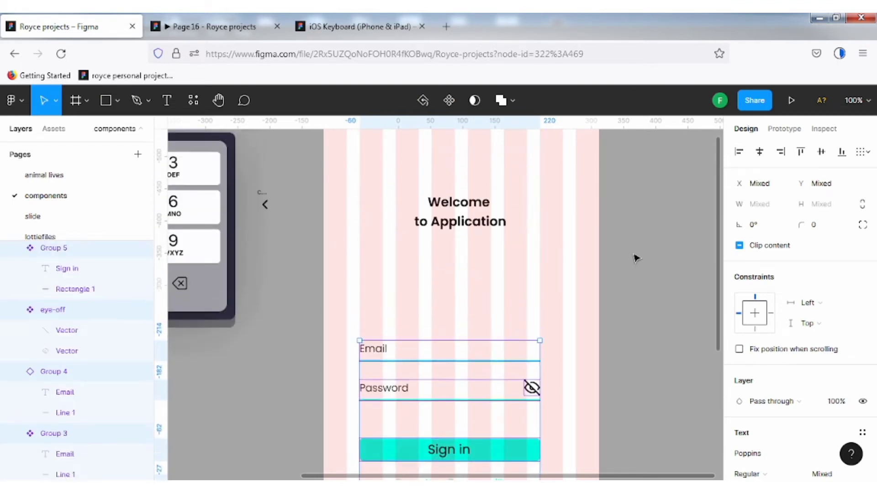
{"action": "scroll", "coordinate": [635, 256], "scroll_direction": "down", "scroll_amount": 6}
{"action": "left_click", "coordinate": [635, 252]}
Step: Hide the iPhone 13 Pro Max - 1 frame's column grid and check the sign-in screen in the prototype preview
{"action": "scroll", "coordinate": [635, 252], "scroll_direction": "up", "scroll_amount": 5}
{"action": "scroll", "coordinate": [402, 213], "scroll_direction": "up", "scroll_amount": 3}
{"action": "left_click", "coordinate": [388, 202]}
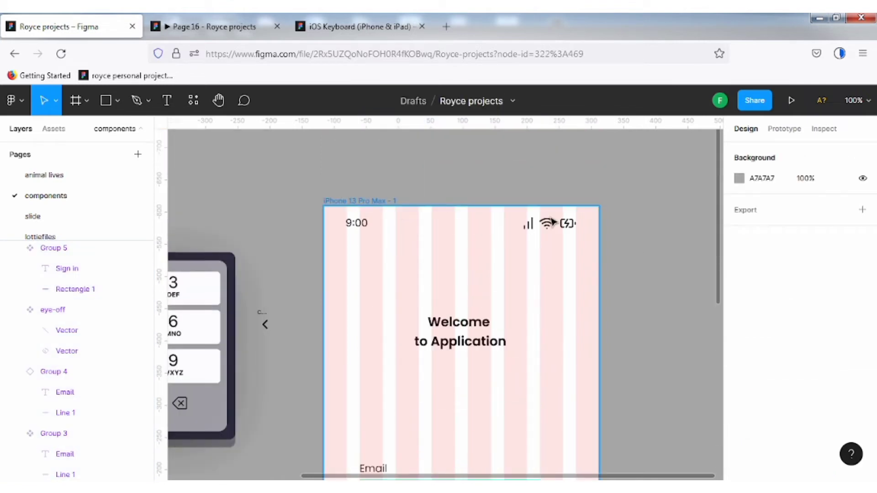
{"action": "left_click", "coordinate": [842, 349]}
{"action": "scroll", "coordinate": [629, 293], "scroll_direction": "down", "scroll_amount": 4}
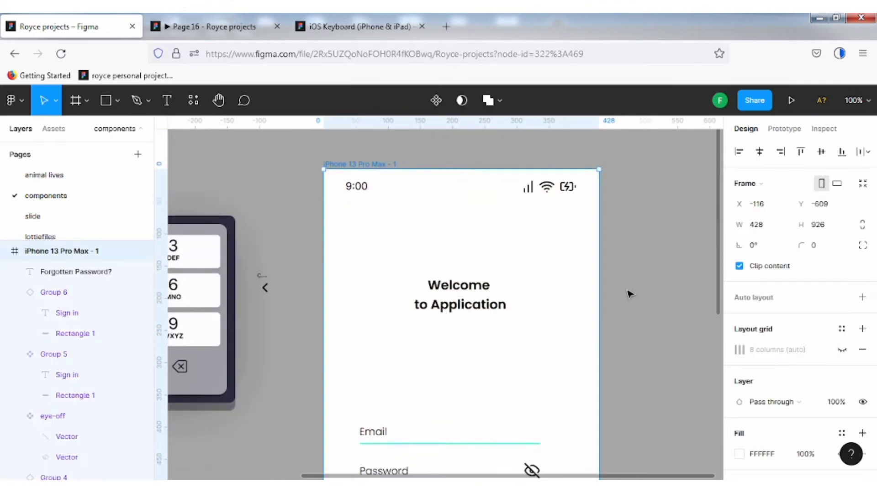
{"action": "left_click", "coordinate": [207, 26]}
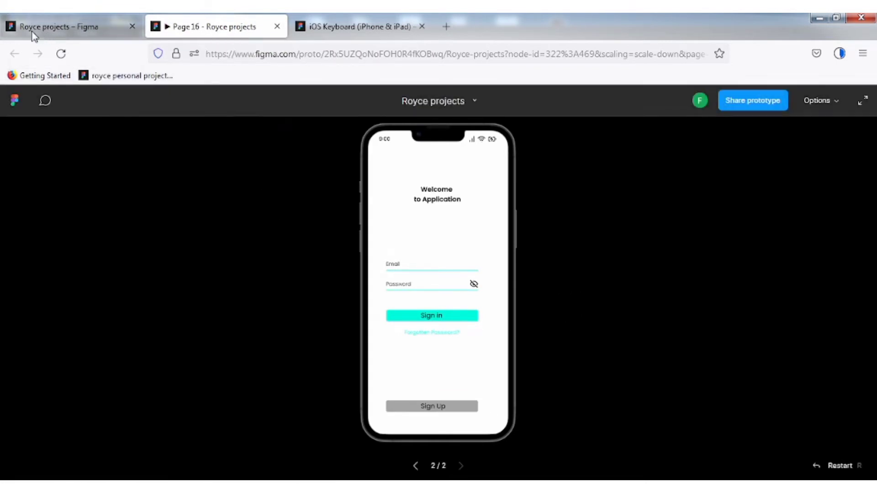
{"action": "left_click", "coordinate": [55, 28]}
Step: Duplicate the iPhone 13 Pro Max - 1 frame beside the original
{"action": "scroll", "coordinate": [652, 229], "scroll_direction": "down", "scroll_amount": 3}
{"action": "scroll", "coordinate": [649, 262], "scroll_direction": "up", "scroll_amount": 1}
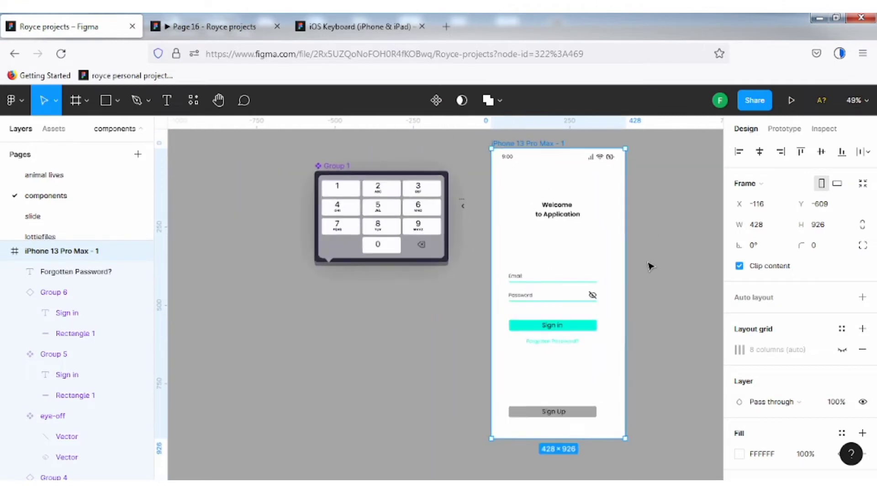
{"action": "key", "text": "space"}
{"action": "left_click_drag", "start_coordinate": [619, 254], "coordinate": [493, 252]}
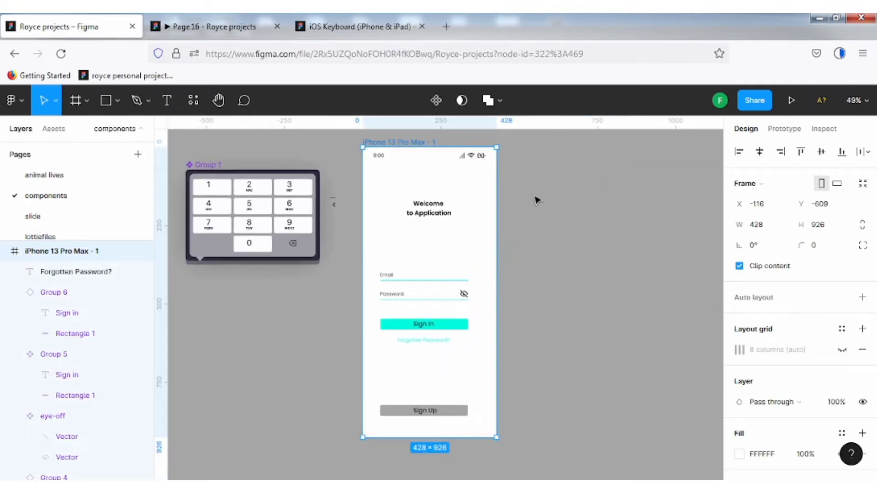
{"action": "key", "text": "ctrl+d"}
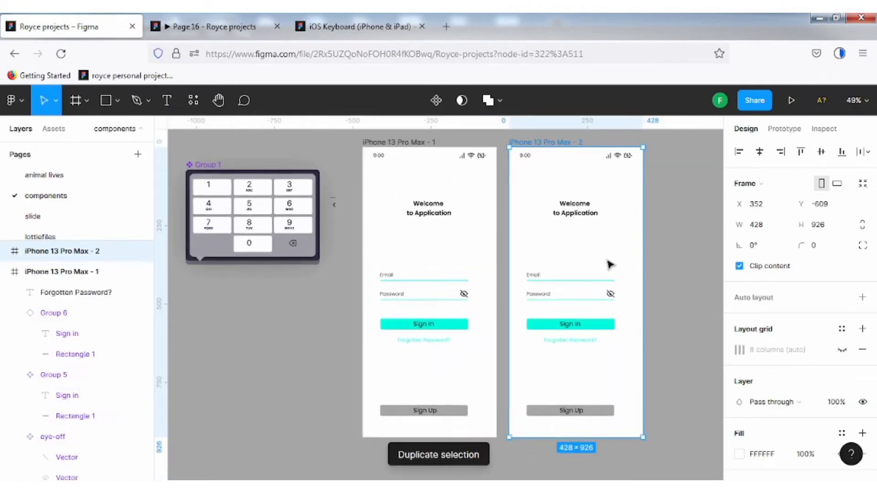
Step: Delete the "Welcome to Application" heading from the duplicated iPhone 13 Pro Max - 2 frame
{"action": "scroll", "coordinate": [609, 263], "scroll_direction": "up", "scroll_amount": 1}
{"action": "scroll", "coordinate": [609, 264], "scroll_direction": "up", "scroll_amount": 3}
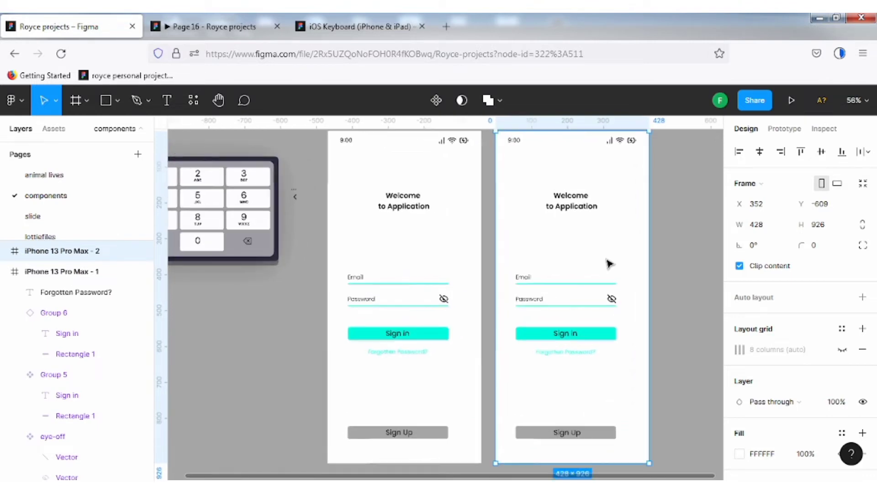
{"action": "scroll", "coordinate": [589, 393], "scroll_direction": "up", "scroll_amount": 3}
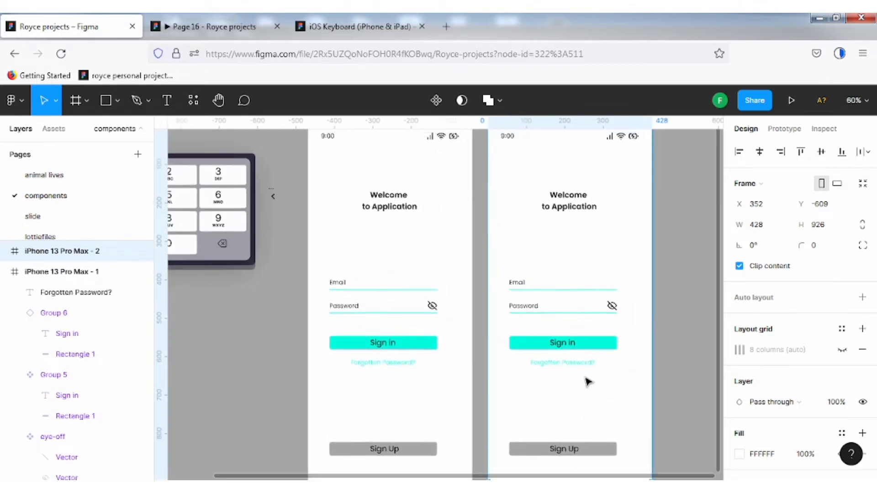
{"action": "left_click", "coordinate": [567, 279]}
{"action": "key", "text": "Delete"}
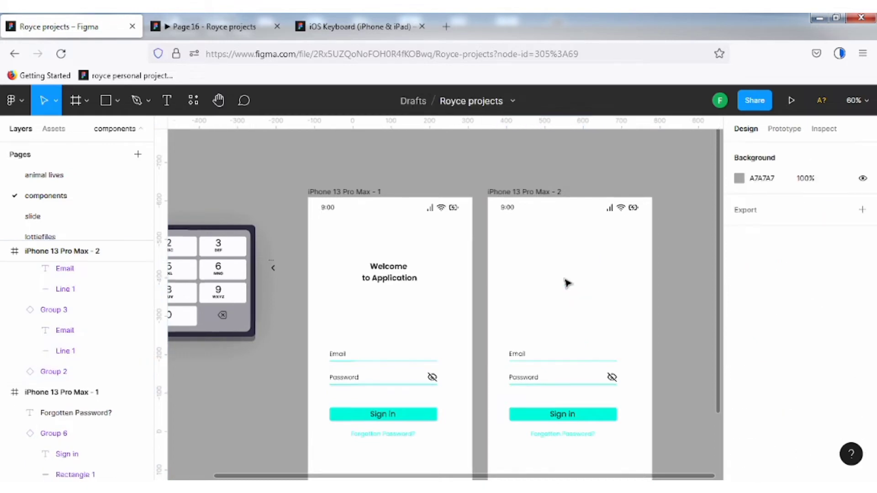
Step: Move the chevron-left icon into the iPhone 13 Pro Max - 2 frame below the 9:00 time and show that frame's column grid
{"action": "left_click_drag", "start_coordinate": [273, 267], "coordinate": [513, 236]}
{"action": "left_click", "coordinate": [525, 192]}
{"action": "left_click", "coordinate": [842, 350]}
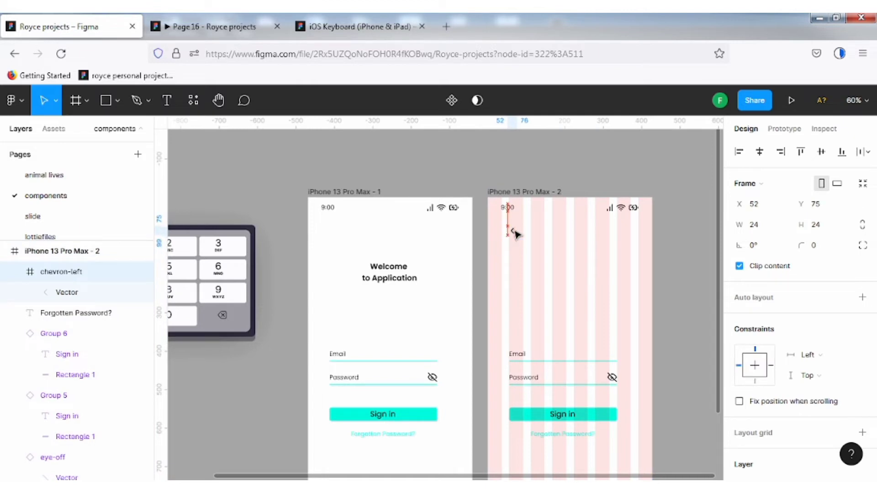
Step: Fine-tune the chevron-left icon's position to X 52, Y 74 in the iPhone 13 Pro Max - 2 frame
{"action": "scroll", "coordinate": [517, 232], "scroll_direction": "up", "scroll_amount": 2}
{"action": "key", "text": "space"}
{"action": "left_click_drag", "start_coordinate": [589, 327], "coordinate": [552, 284]}
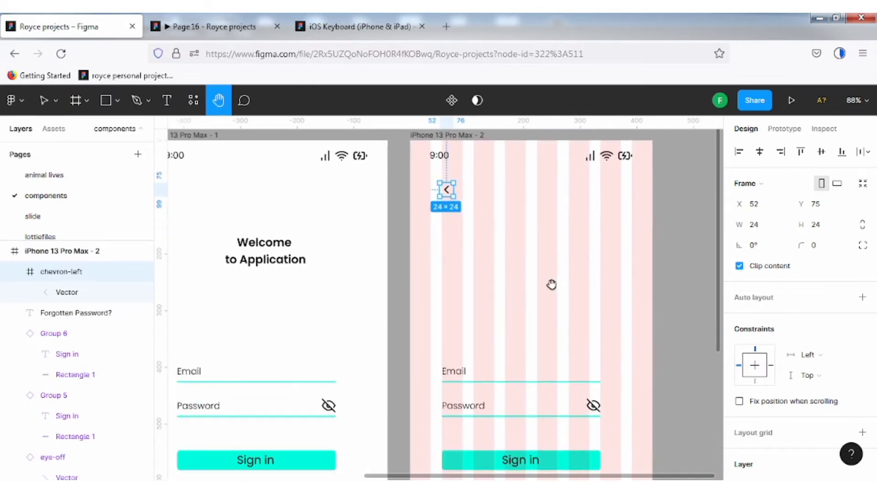
{"action": "key", "text": "ctrl+0"}
{"action": "scroll", "coordinate": [498, 208], "scroll_direction": "up", "scroll_amount": 3}
{"action": "scroll", "coordinate": [499, 207], "scroll_direction": "down", "scroll_amount": 1}
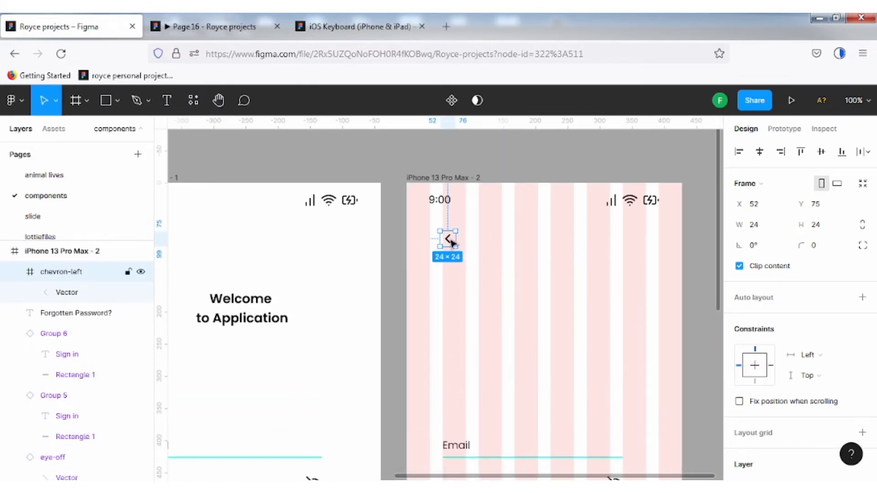
{"action": "left_click_drag", "start_coordinate": [454, 242], "coordinate": [451, 242]}
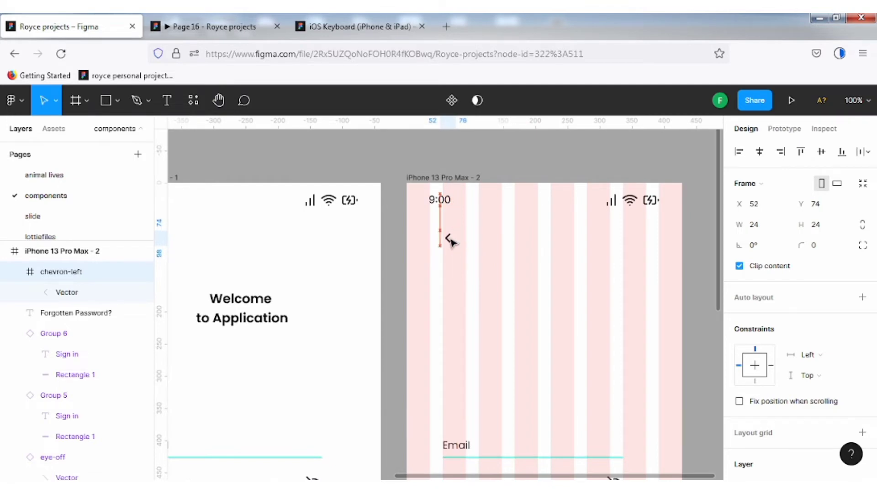
Step: Copy the "Welcome to Application" heading beside the chevron in the iPhone 13 Pro Max - 2 frame and change its text to "Back"
{"action": "left_click", "coordinate": [521, 171]}
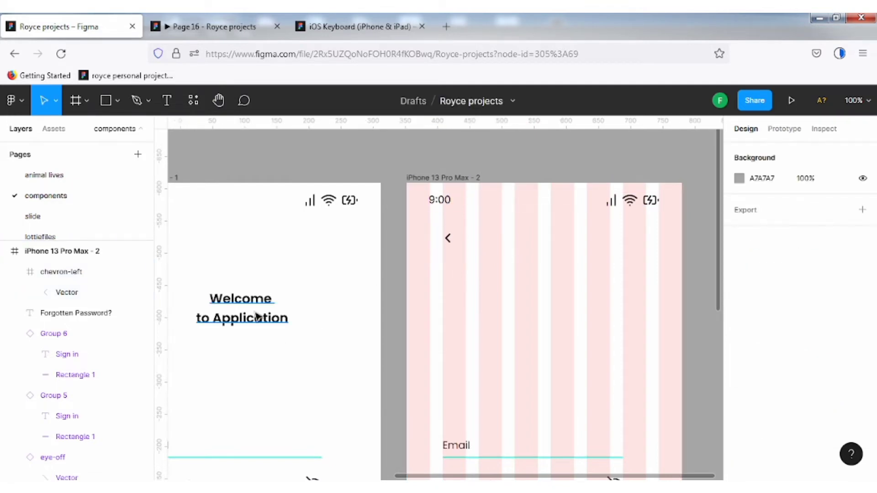
{"action": "left_click_drag", "start_coordinate": [255, 313], "coordinate": [514, 246]}
{"action": "triple_click", "coordinate": [515, 248]}
{"action": "double_click", "coordinate": [518, 233]}
{"action": "double_click", "coordinate": [533, 251]}
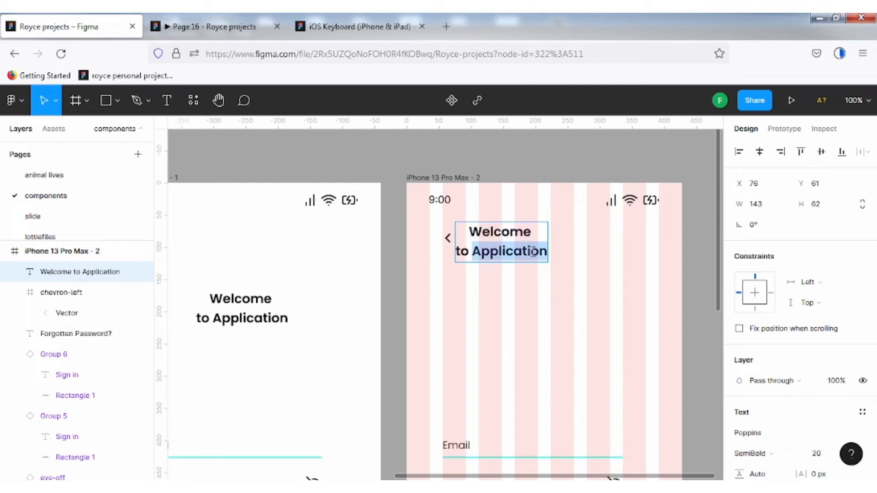
{"action": "key", "text": "Escape"}
{"action": "key", "text": "Return"}
{"action": "type", "text": "Back"}
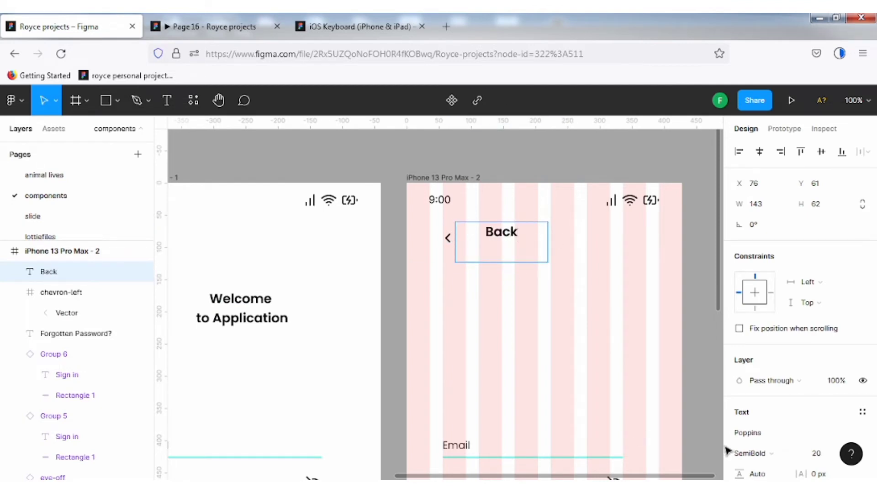
Step: Set the "Back" text to auto width and its font weight to Medium
{"action": "scroll", "coordinate": [731, 439], "scroll_direction": "down", "scroll_amount": 5}
{"action": "scroll", "coordinate": [777, 388], "scroll_direction": "up", "scroll_amount": 2}
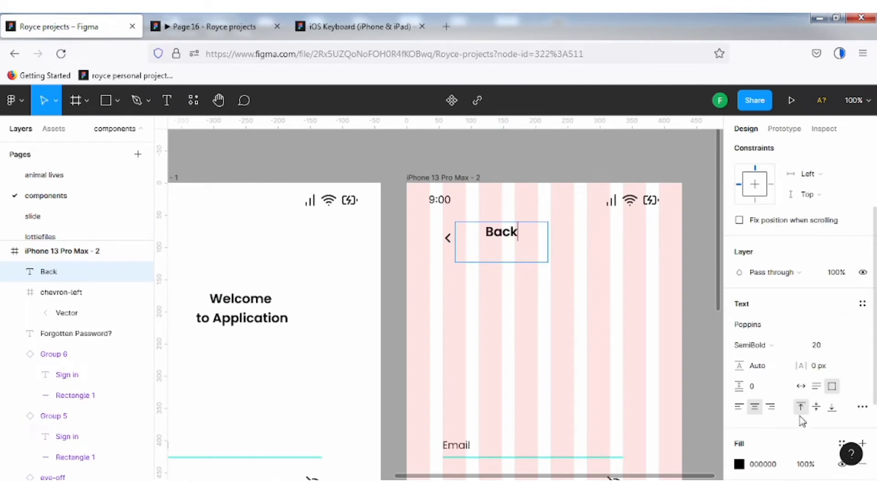
{"action": "left_click", "coordinate": [793, 350]}
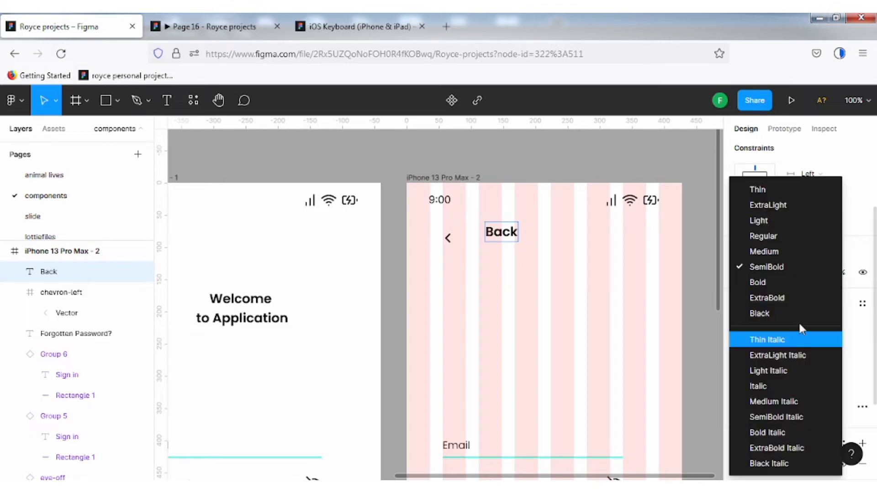
{"action": "left_click", "coordinate": [777, 237]}
{"action": "left_click", "coordinate": [761, 350]}
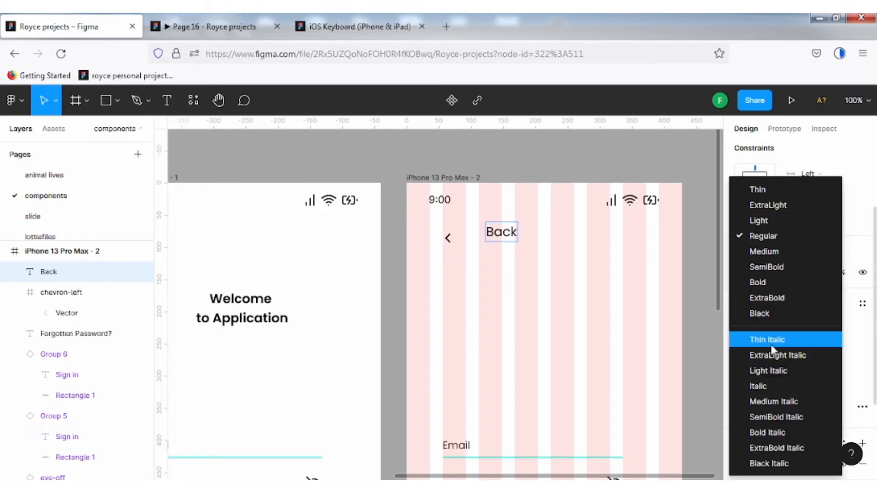
{"action": "left_click", "coordinate": [768, 251]}
Step: Position the "Back" text directly beside the chevron-left icon, with its left edge at about X 71
{"action": "left_click", "coordinate": [503, 235]}
{"action": "left_click_drag", "start_coordinate": [502, 235], "coordinate": [467, 266]}
{"action": "key", "text": "ctrl+z"}
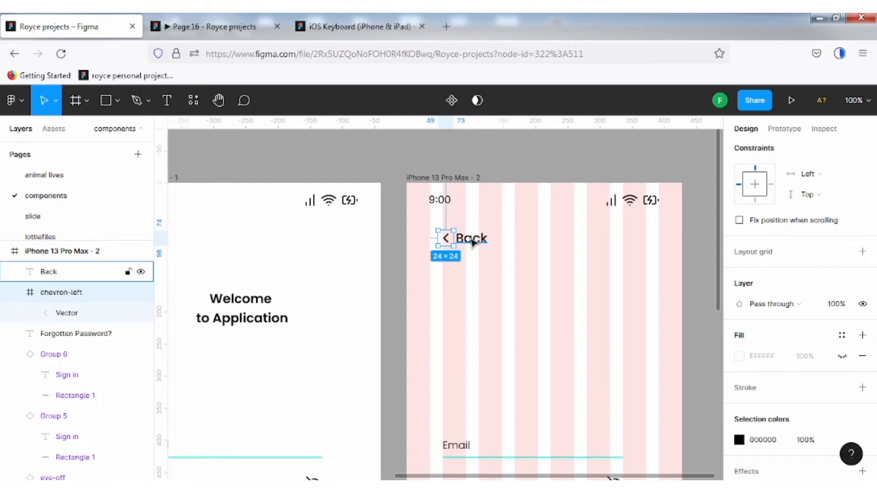
{"action": "left_click", "coordinate": [472, 243]}
{"action": "key", "text": "Left"}
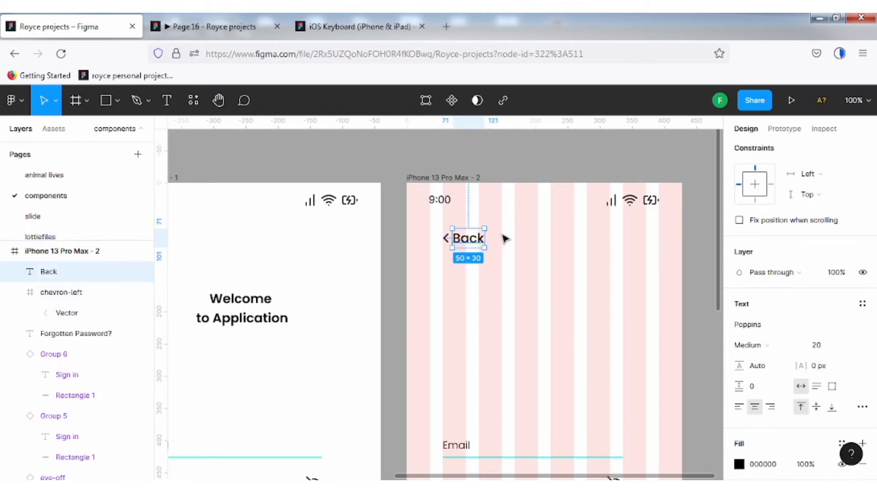
Step: Copy the welcome heading into the iPhone 13 Pro Max - 2 frame, shorten it to "Welcome" with auto width, and place it beside "Back"
{"action": "left_click", "coordinate": [243, 304]}
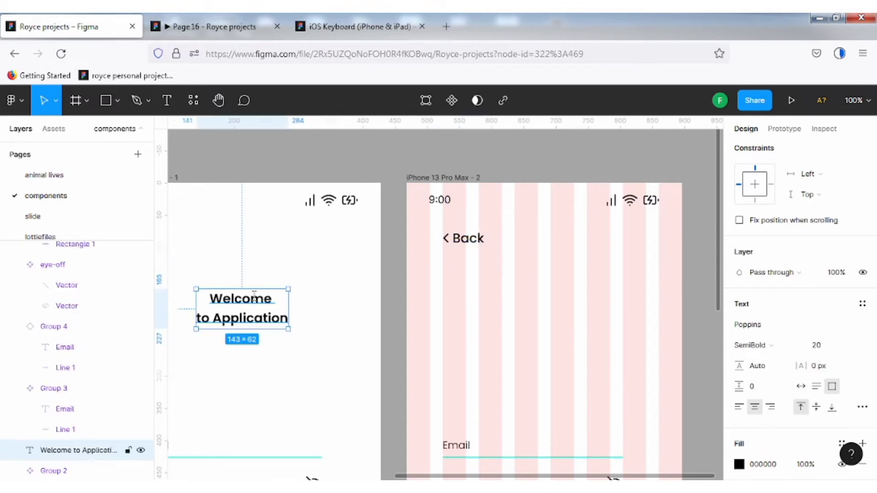
{"action": "double_click", "coordinate": [271, 298]}
{"action": "key", "text": "ctrl+c"}
{"action": "key", "text": "Escape"}
{"action": "key", "text": "ctrl+v"}
{"action": "key", "text": "ctrl+z"}
{"action": "left_click", "coordinate": [446, 180]}
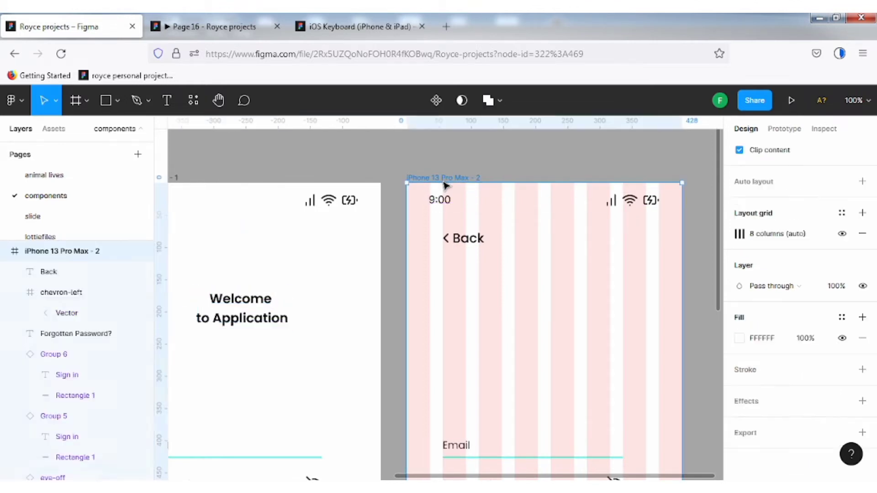
{"action": "key", "text": "ctrl+v"}
{"action": "left_click_drag", "start_coordinate": [542, 308], "coordinate": [549, 243]}
{"action": "left_click", "coordinate": [801, 292]}
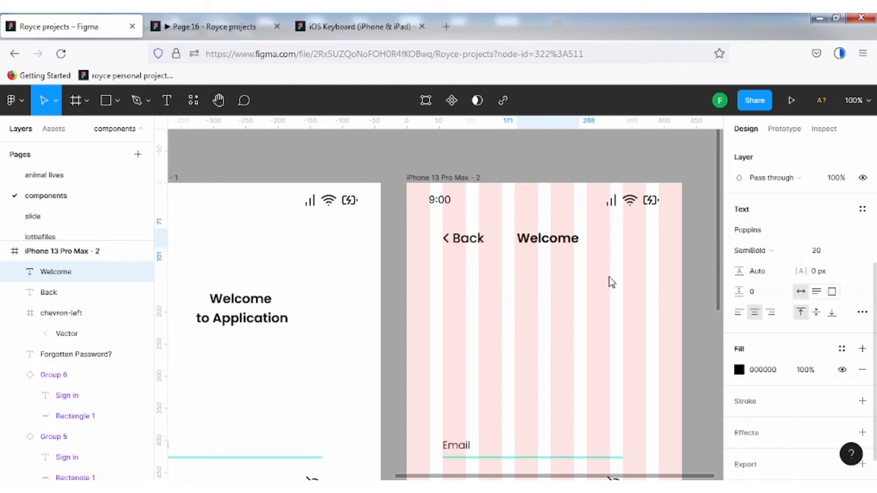
Step: Group the chevron and "Back" text into a component and align it with "Welcome" on their vertical centers
{"action": "left_click_drag", "start_coordinate": [406, 235], "coordinate": [493, 259]}
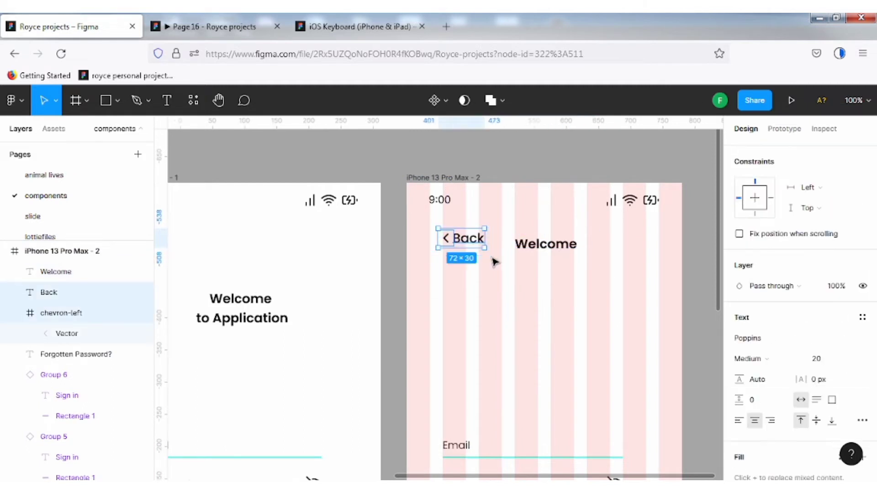
{"action": "key", "text": "ctrl+g"}
{"action": "left_click", "coordinate": [436, 100]}
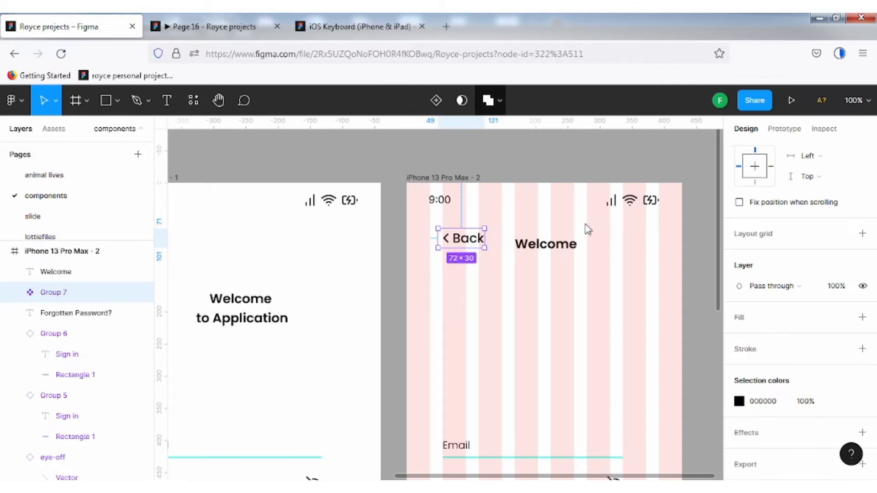
{"action": "left_click", "coordinate": [546, 245]}
{"action": "left_click", "coordinate": [471, 240], "text": "shift"}
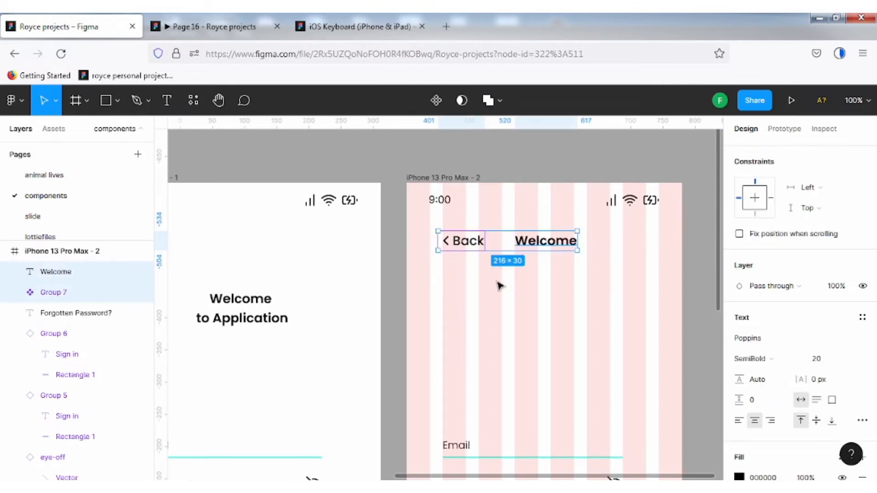
Step: Set the "Welcome" text in the iPhone 13 Pro Max - 2 frame to font size 18 and Medium weight
{"action": "left_click", "coordinate": [542, 246]}
{"action": "left_click", "coordinate": [829, 361]}
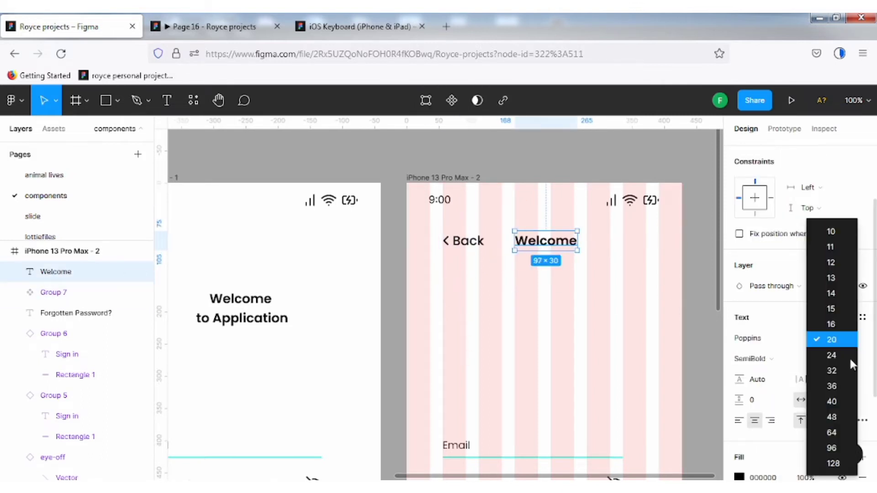
{"action": "left_click", "coordinate": [822, 362]}
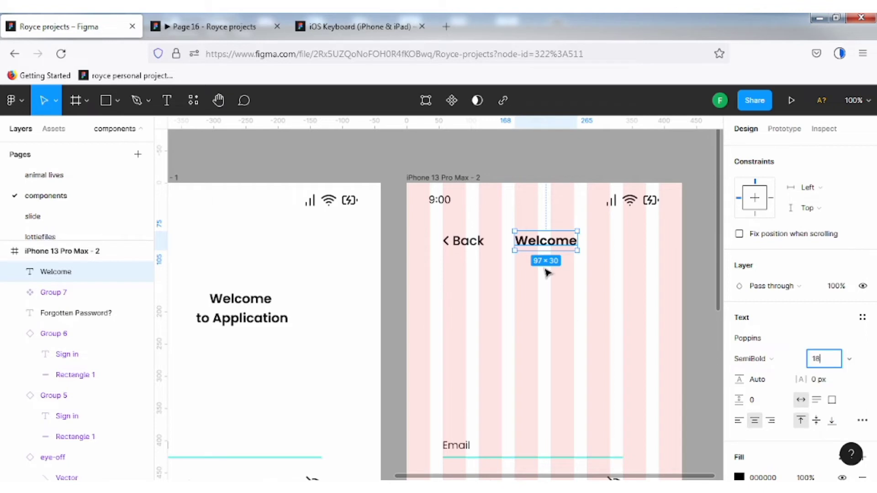
{"action": "type", "text": "18"}
{"action": "key", "text": "Return"}
{"action": "left_click", "coordinate": [804, 364]}
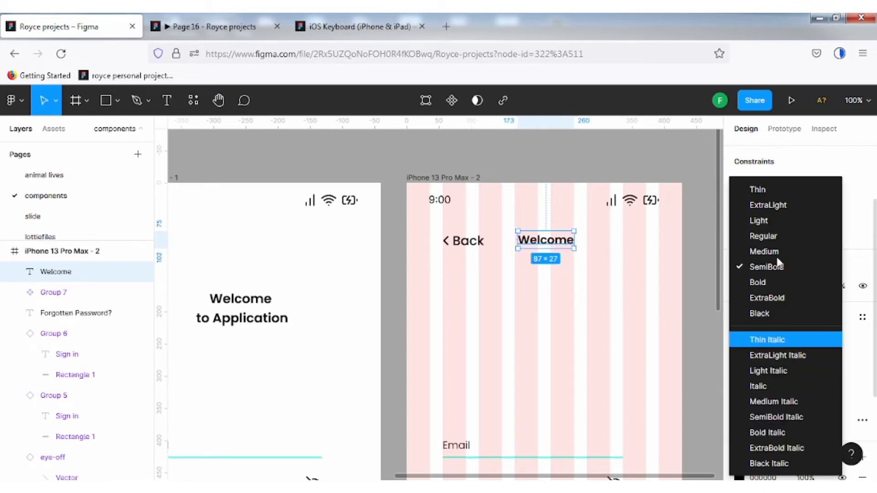
{"action": "left_click", "coordinate": [777, 252]}
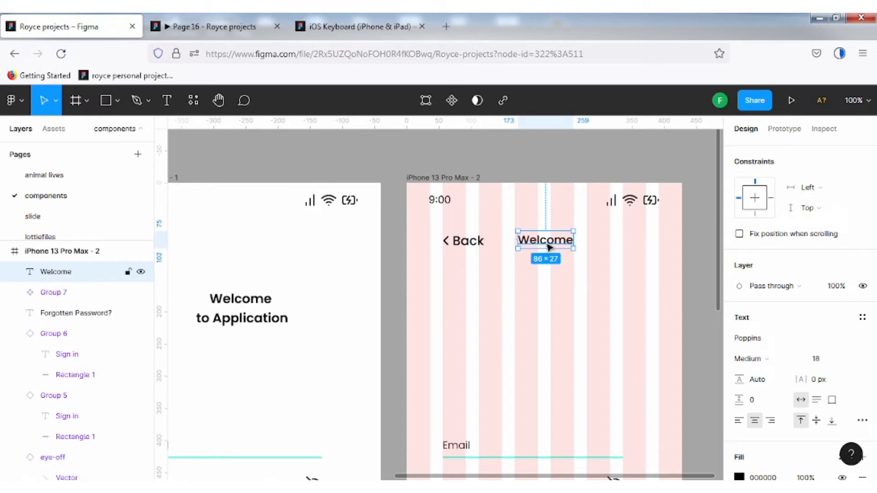
Step: Duplicate the "Welcome" text towards the frame's right side under the status icons and change the copy to "Help"
{"action": "left_click_drag", "start_coordinate": [550, 240], "coordinate": [636, 244]}
{"action": "double_click", "coordinate": [635, 242]}
{"action": "type", "text": "Help"}
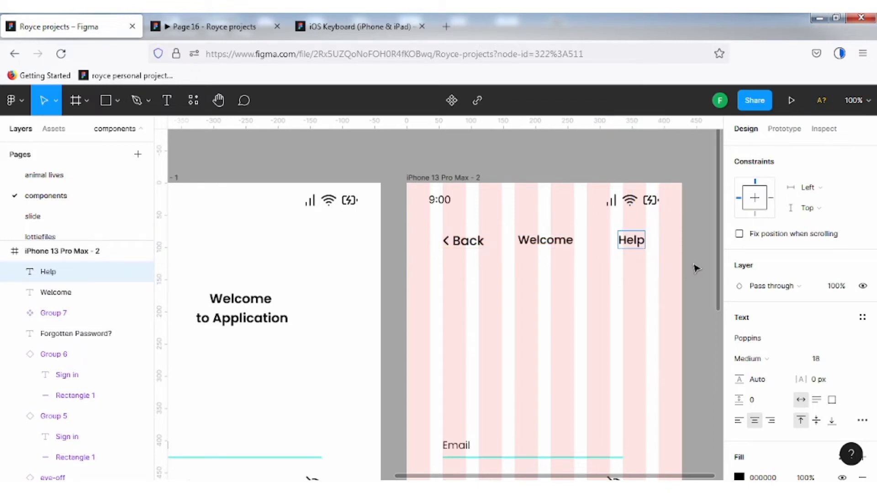
{"action": "left_click", "coordinate": [509, 157]}
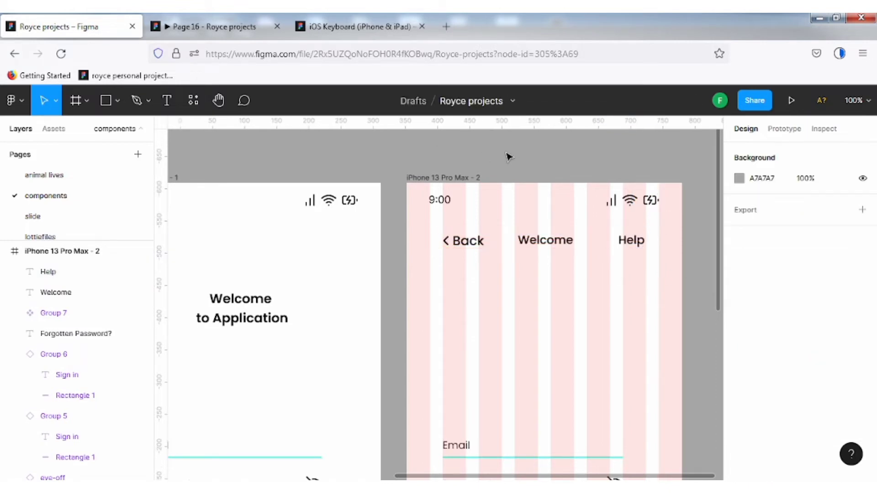
Step: Delete "Forgotten Password?" from the iPhone 13 Pro Max - 2 frame and move its Sign in button down to about Y 726
{"action": "scroll", "coordinate": [616, 314], "scroll_direction": "down", "scroll_amount": 2}
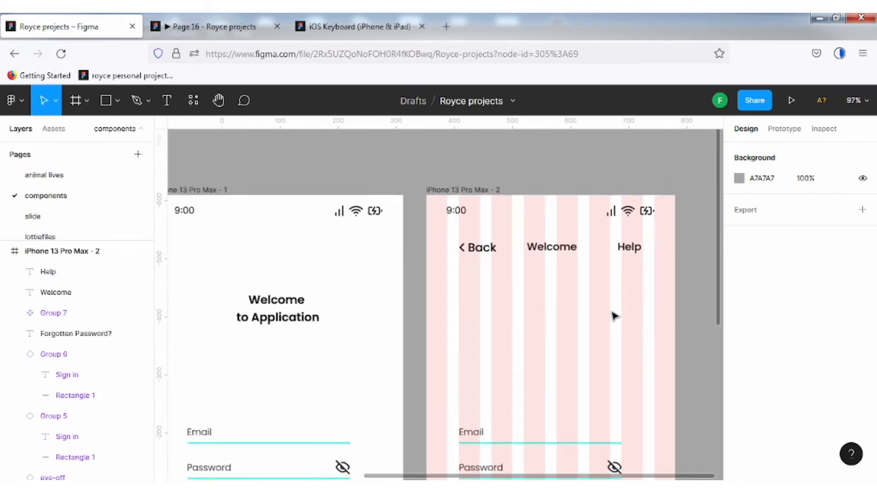
{"action": "scroll", "coordinate": [613, 395], "scroll_direction": "down", "scroll_amount": 3}
{"action": "scroll", "coordinate": [631, 287], "scroll_direction": "down", "scroll_amount": 1}
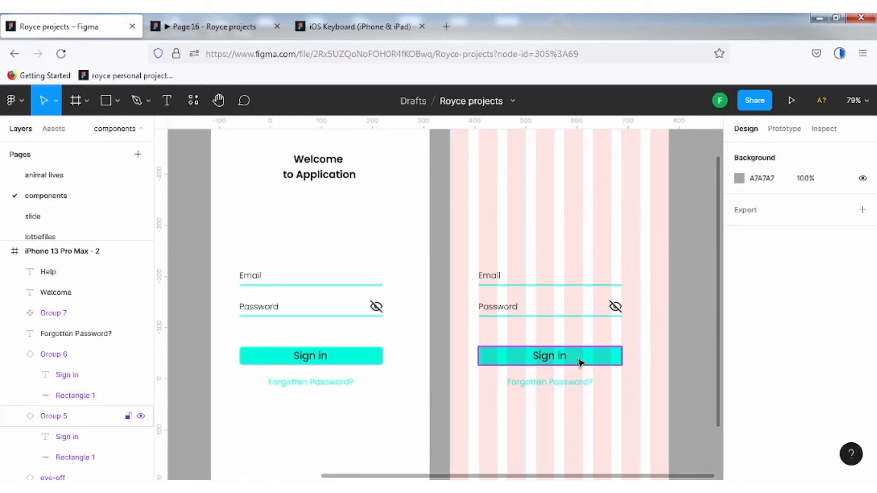
{"action": "left_click", "coordinate": [554, 387]}
{"action": "key", "text": "Delete"}
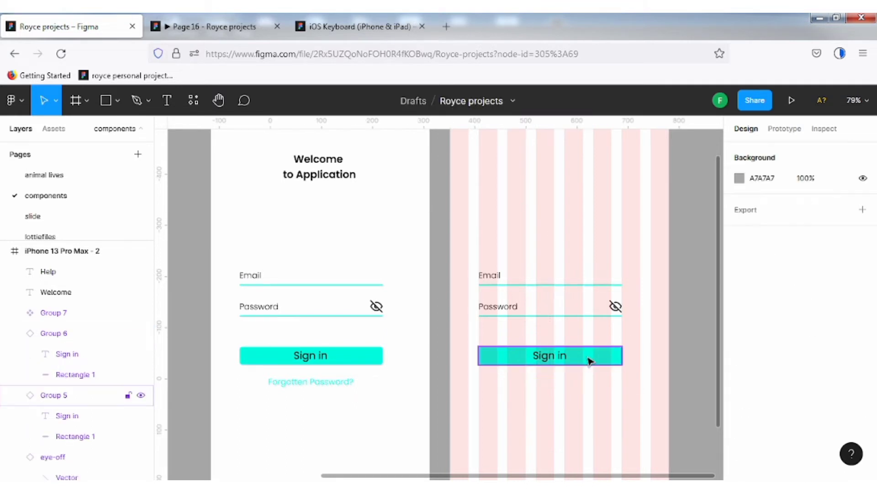
{"action": "left_click", "coordinate": [587, 363]}
{"action": "left_click_drag", "start_coordinate": [587, 364], "coordinate": [589, 456]}
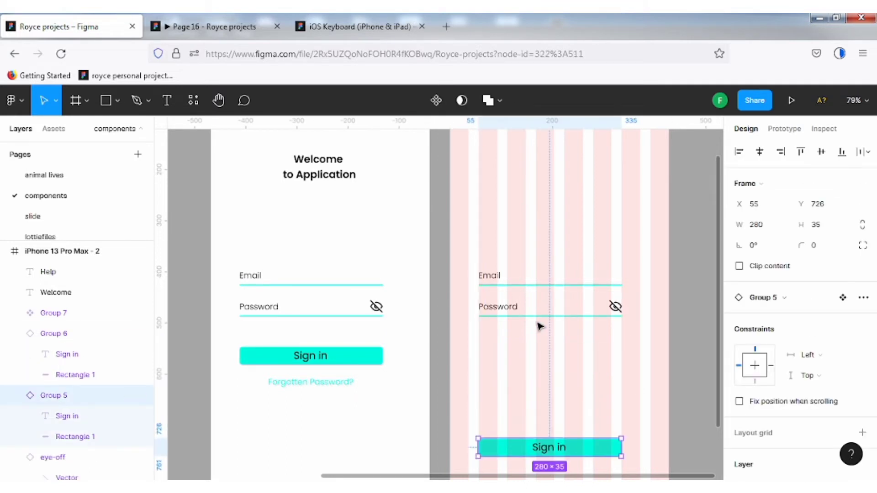
Step: Duplicate the Email field, place the copy above the original, and move the Password field down to just above the Sign in button
{"action": "left_click", "coordinate": [525, 282]}
{"action": "key", "text": "ctrl+d"}
{"action": "left_click_drag", "start_coordinate": [550, 319], "coordinate": [542, 343]}
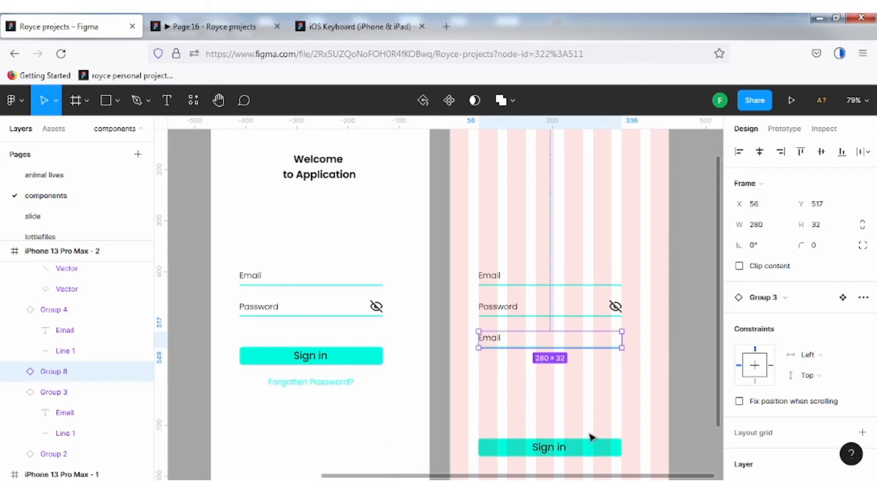
{"action": "scroll", "coordinate": [603, 418], "scroll_direction": "down", "scroll_amount": 1}
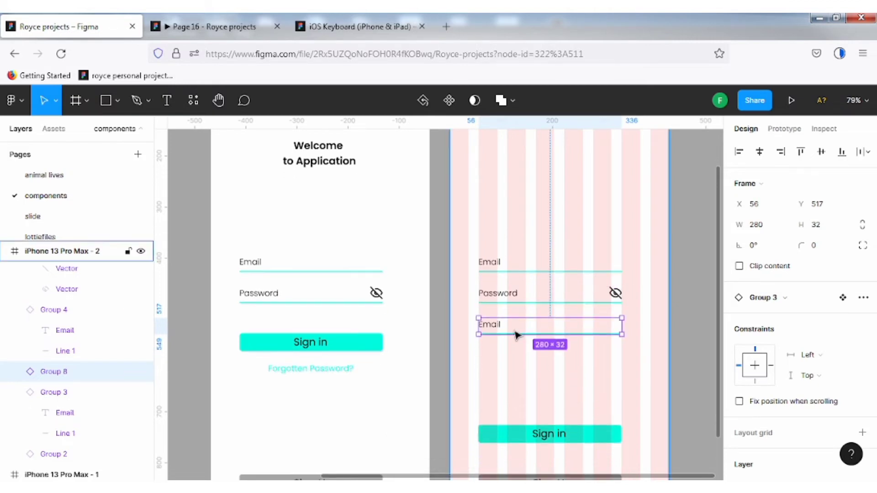
{"action": "left_click_drag", "start_coordinate": [531, 336], "coordinate": [531, 243]}
{"action": "left_click_drag", "start_coordinate": [526, 303], "coordinate": [525, 383]}
Step: Add two more copies of the Email field below the original and move the eye-off icon down onto the Password field
{"action": "left_click", "coordinate": [521, 274]}
{"action": "key", "text": "ctrl+d"}
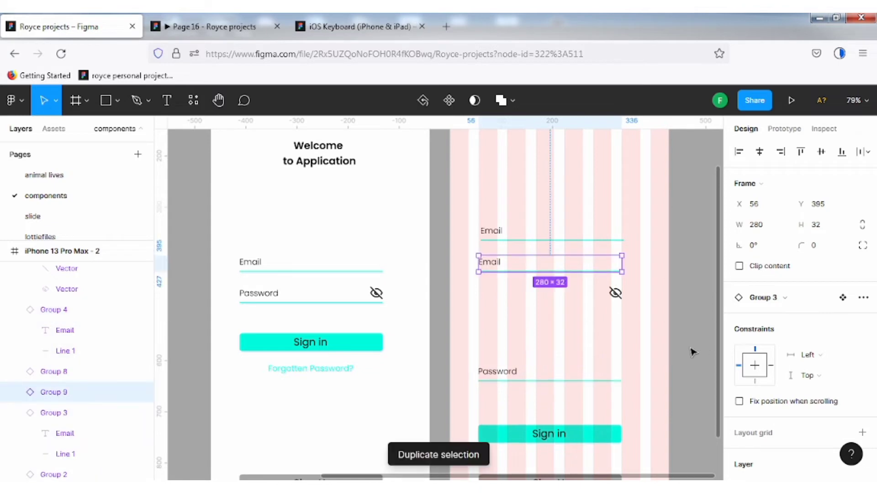
{"action": "left_click_drag", "start_coordinate": [548, 265], "coordinate": [527, 288]}
{"action": "key", "text": "ctrl+d"}
{"action": "double_click", "coordinate": [613, 293]}
{"action": "left_click_drag", "start_coordinate": [612, 292], "coordinate": [615, 369]}
{"action": "left_click", "coordinate": [684, 323]}
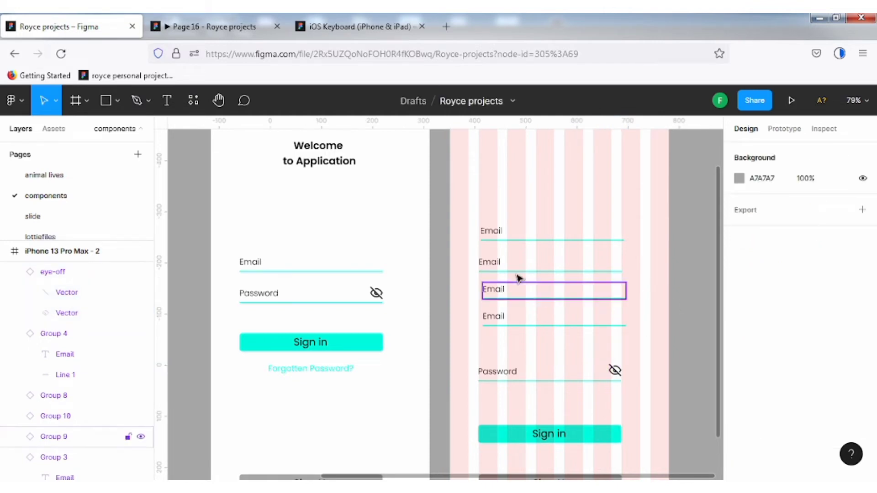
Step: Relabel the four Email fields from top to bottom as "Name", "Email Adress", "Country" and "Phone"
{"action": "left_click", "coordinate": [492, 231]}
{"action": "double_click", "coordinate": [497, 231]}
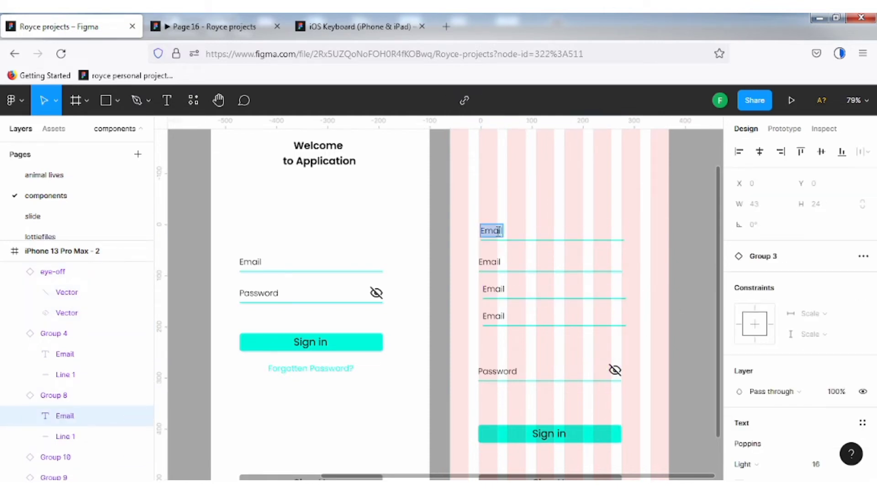
{"action": "double_click", "coordinate": [494, 268]}
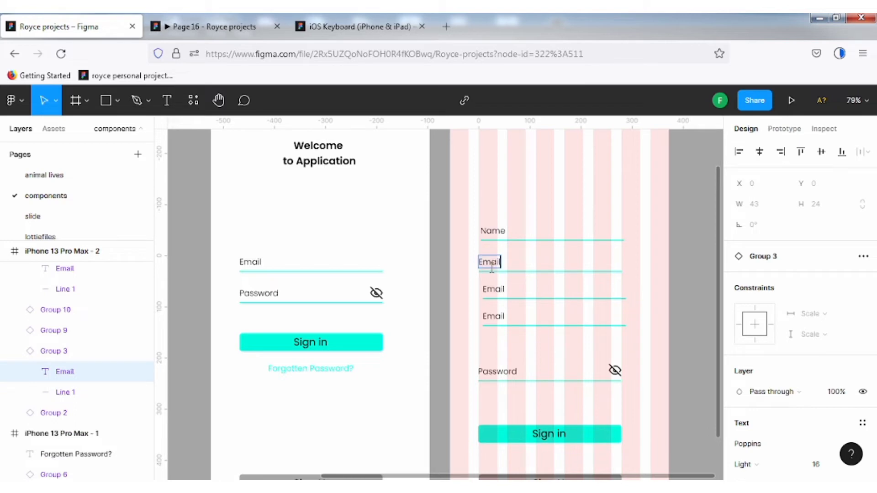
{"action": "double_click", "coordinate": [494, 289]}
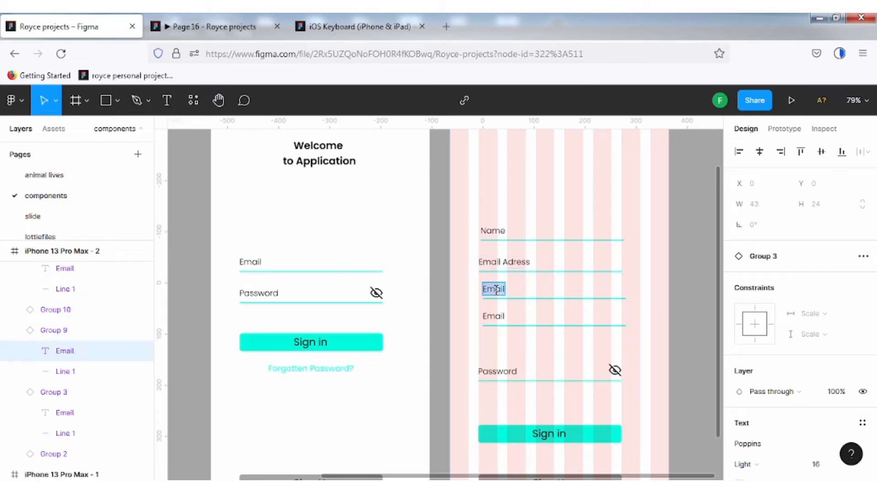
{"action": "left_click", "coordinate": [503, 319]}
{"action": "double_click", "coordinate": [495, 316]}
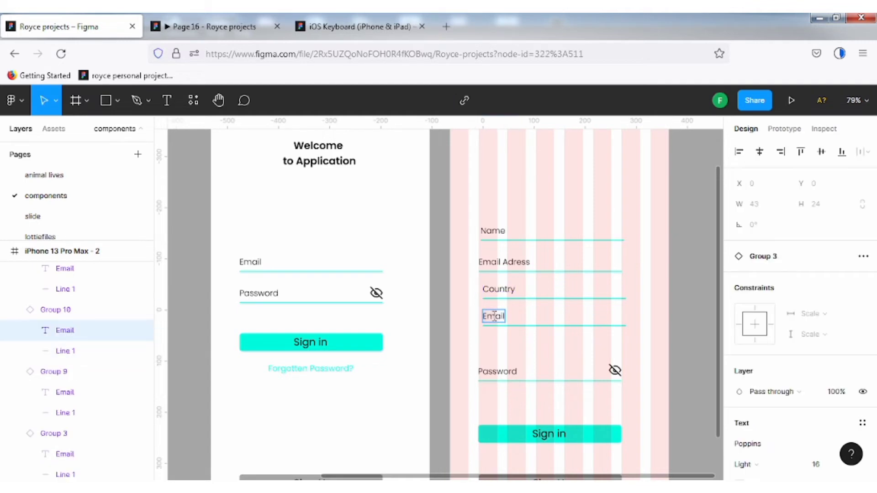
{"action": "double_click", "coordinate": [509, 373]}
{"action": "double_click", "coordinate": [517, 317]}
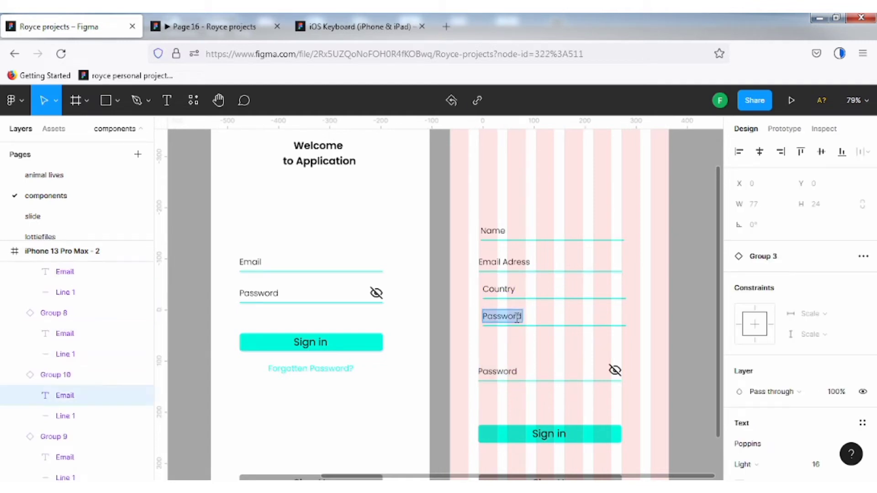
{"action": "key", "text": "Escape"}
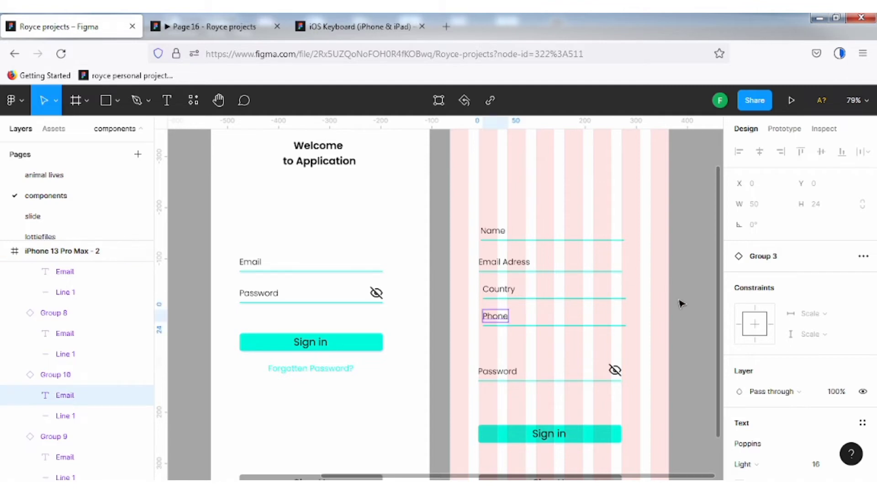
Step: Align the Name, Email Adress, Country, Phone and Password fields on their horizontal centres
{"action": "left_click", "coordinate": [381, 294]}
{"action": "left_click_drag", "start_coordinate": [488, 240], "coordinate": [501, 379]}
{"action": "left_click", "coordinate": [499, 317], "text": "shift"}
{"action": "left_click", "coordinate": [500, 380], "text": "shift"}
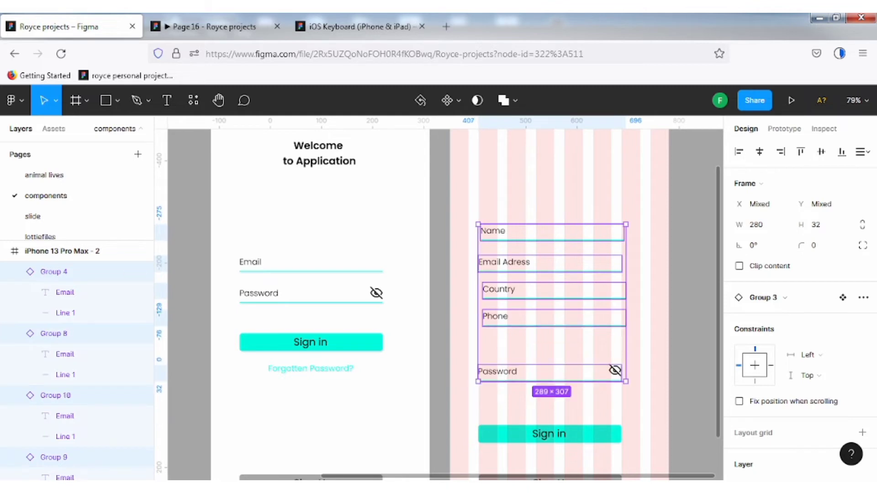
{"action": "key", "text": "alt+h"}
{"action": "left_click", "coordinate": [677, 344]}
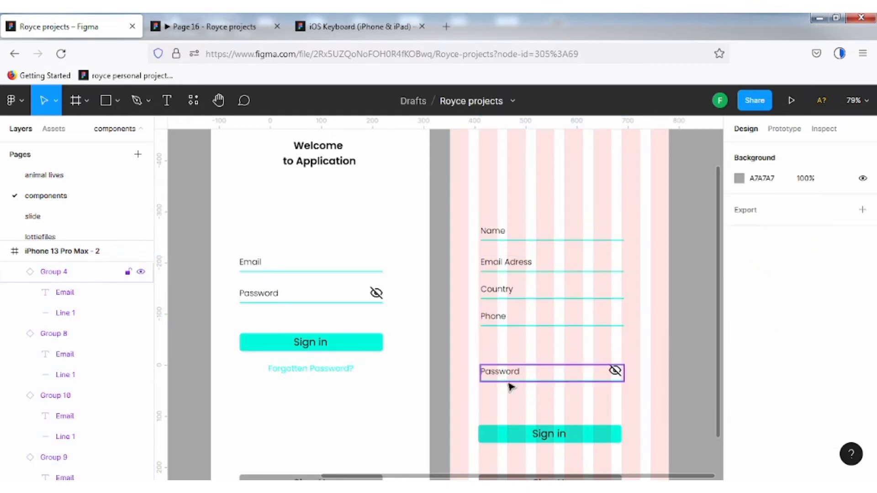
Step: Move the Password field and its eye-off icon up together to just below the Phone field
{"action": "left_click", "coordinate": [615, 371]}
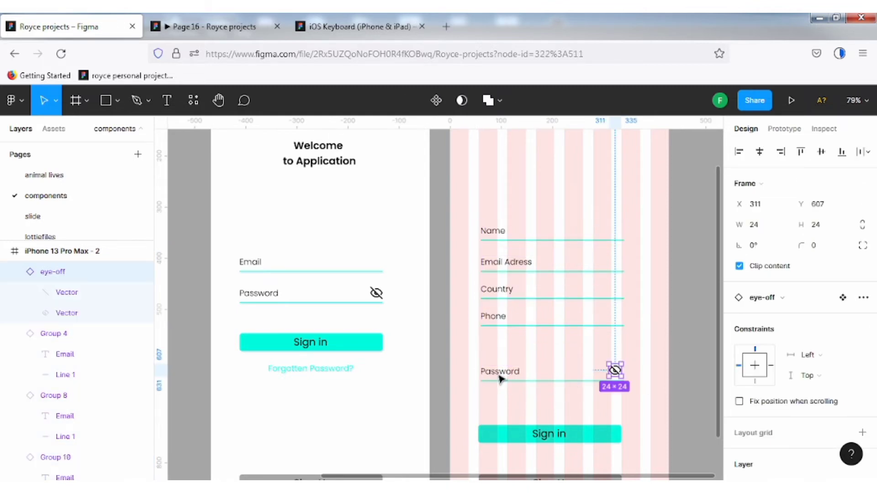
{"action": "left_click", "coordinate": [499, 375], "text": "shift"}
{"action": "left_click", "coordinate": [500, 375], "text": "shift"}
{"action": "left_click", "coordinate": [506, 375], "text": "shift"}
{"action": "left_click_drag", "start_coordinate": [537, 366], "coordinate": [557, 355]}
{"action": "left_click", "coordinate": [684, 377]}
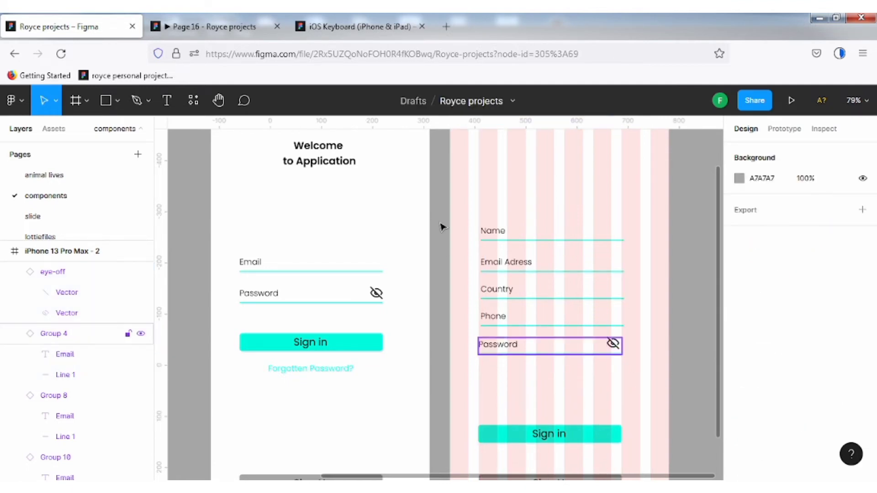
Step: Nudge all five form fields and the eye-off icon together slightly right and down
{"action": "left_click_drag", "start_coordinate": [440, 216], "coordinate": [681, 328]}
{"action": "left_click", "coordinate": [660, 389]}
{"action": "left_click", "coordinate": [672, 302]}
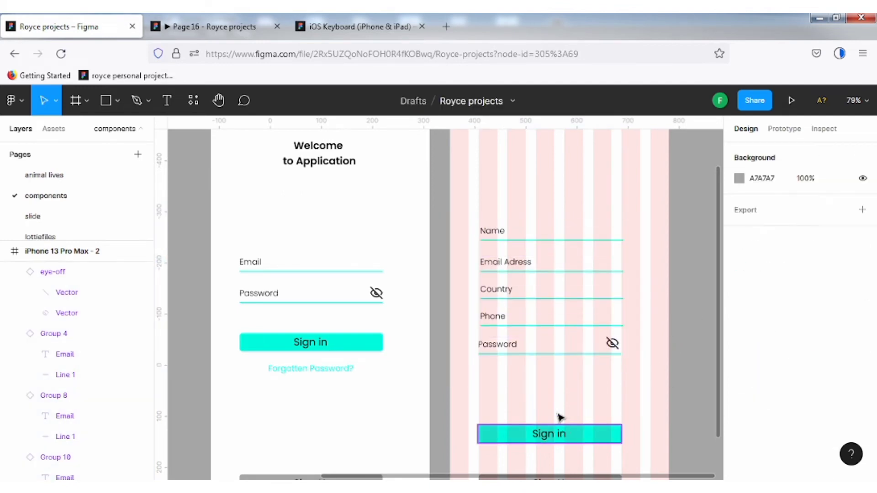
{"action": "left_click_drag", "start_coordinate": [437, 199], "coordinate": [645, 348]}
{"action": "scroll", "coordinate": [660, 323], "scroll_direction": "up", "scroll_amount": 2}
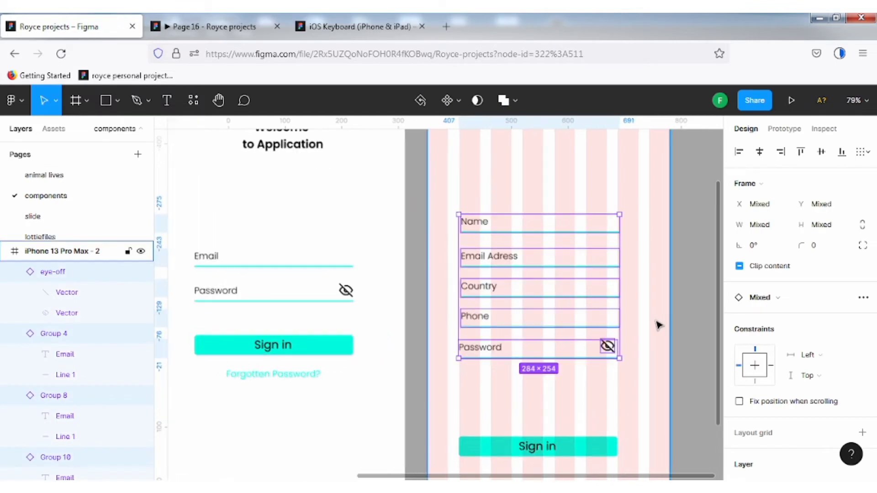
{"action": "left_click_drag", "start_coordinate": [548, 296], "coordinate": [551, 298]}
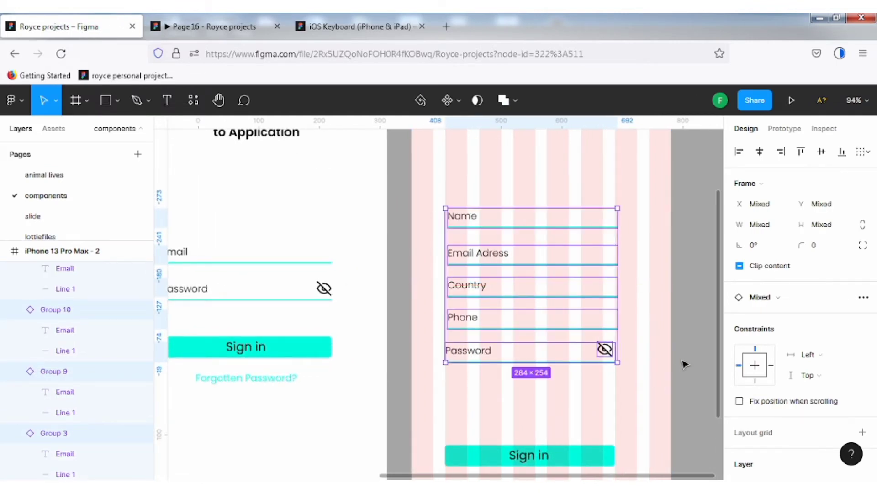
{"action": "left_click", "coordinate": [627, 424]}
Step: Move the second screen's Sign in button up closer to the Password field
{"action": "scroll", "coordinate": [659, 358], "scroll_direction": "down", "scroll_amount": 3}
{"action": "key", "text": "space"}
{"action": "left_click_drag", "start_coordinate": [658, 359], "coordinate": [598, 267]}
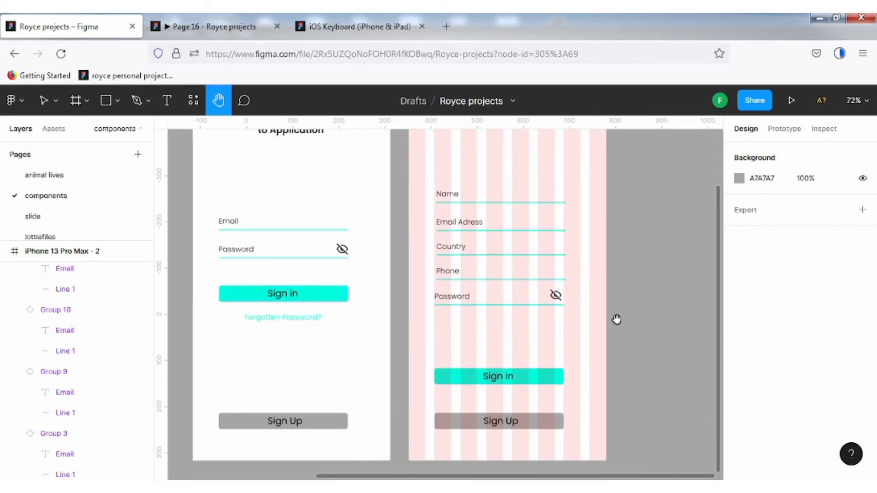
{"action": "left_click_drag", "start_coordinate": [503, 379], "coordinate": [538, 365]}
Step: Move the "Forgotten Password?" text from the first screen to just above the second screen's Sign in button, at about X 149, Y 660
{"action": "double_click", "coordinate": [503, 337]}
{"action": "left_click", "coordinate": [536, 340]}
{"action": "left_click_drag", "start_coordinate": [272, 321], "coordinate": [544, 347]}
{"action": "scroll", "coordinate": [547, 346], "scroll_direction": "up", "scroll_amount": 2}
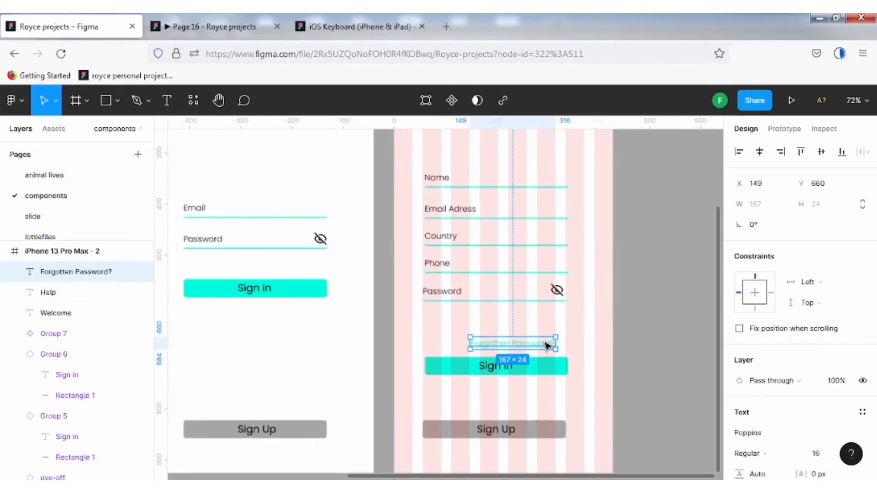
{"action": "left_click", "coordinate": [642, 330]}
{"action": "key", "text": "r"}
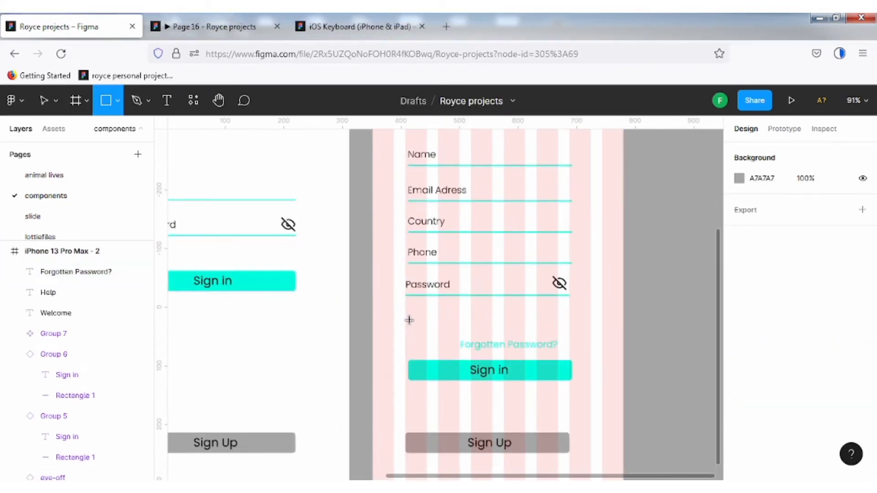
{"action": "left_click_drag", "start_coordinate": [406, 314], "coordinate": [428, 327]}
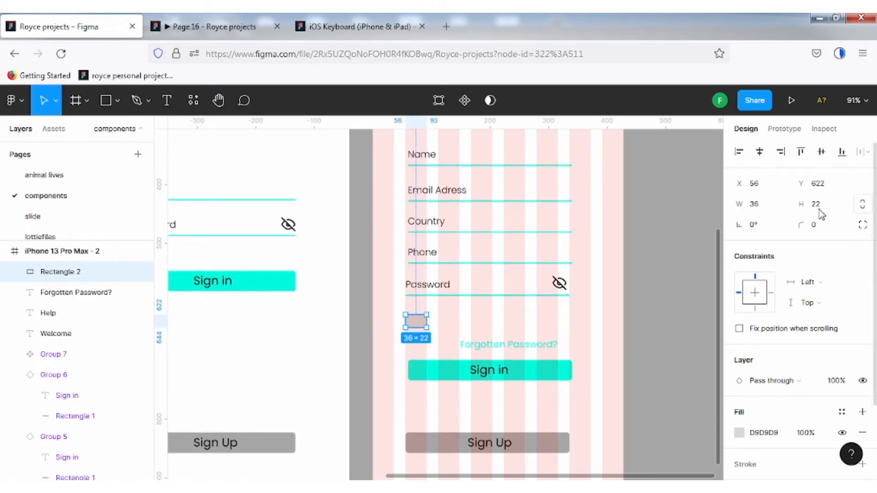
{"action": "left_click", "coordinate": [425, 325]}
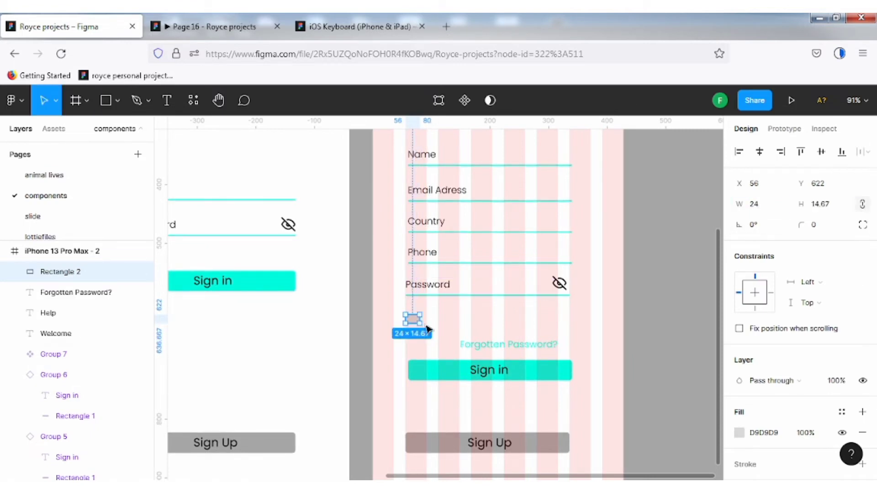
{"action": "left_click", "coordinate": [826, 210]}
{"action": "type", "text": "24"}
{"action": "left_click", "coordinate": [442, 325]}
{"action": "left_click", "coordinate": [423, 323]}
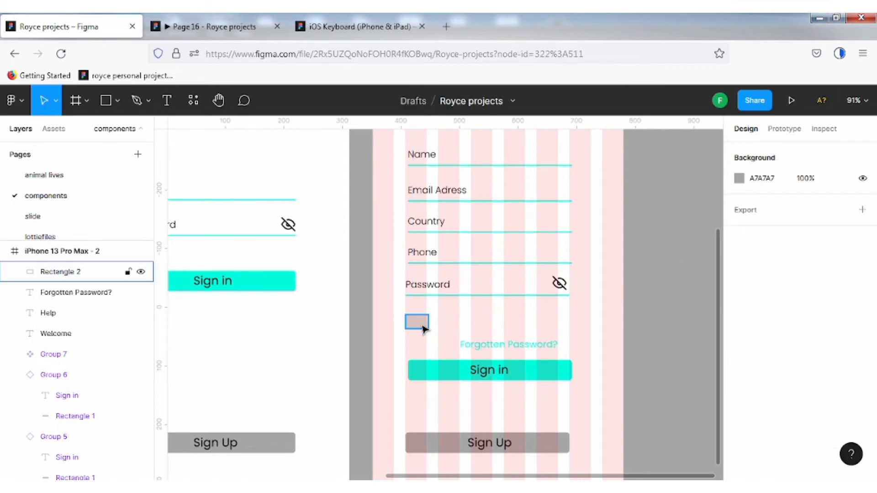
{"action": "key", "text": "Delete"}
Step: Add a 24 × 24 checkbox square just below the Password field, aligned with the field's left edge
{"action": "key", "text": "r"}
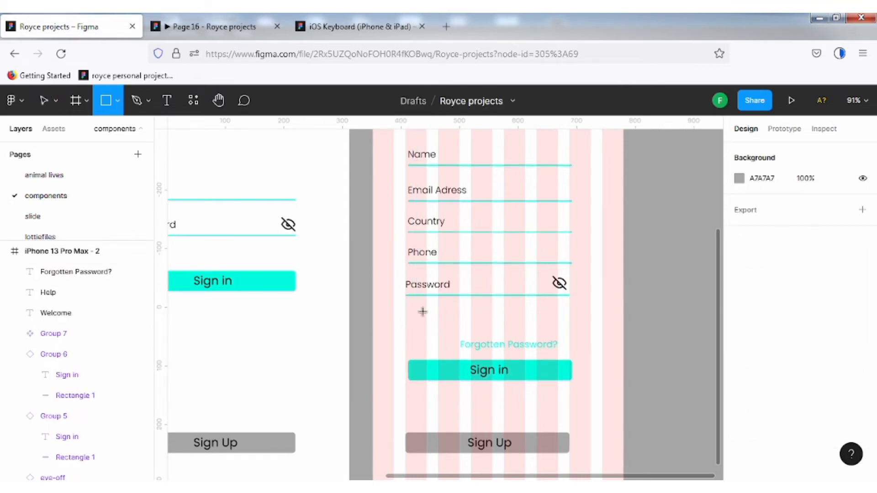
{"action": "left_click_drag", "start_coordinate": [410, 313], "coordinate": [432, 335]}
{"action": "type", "text": "2"}
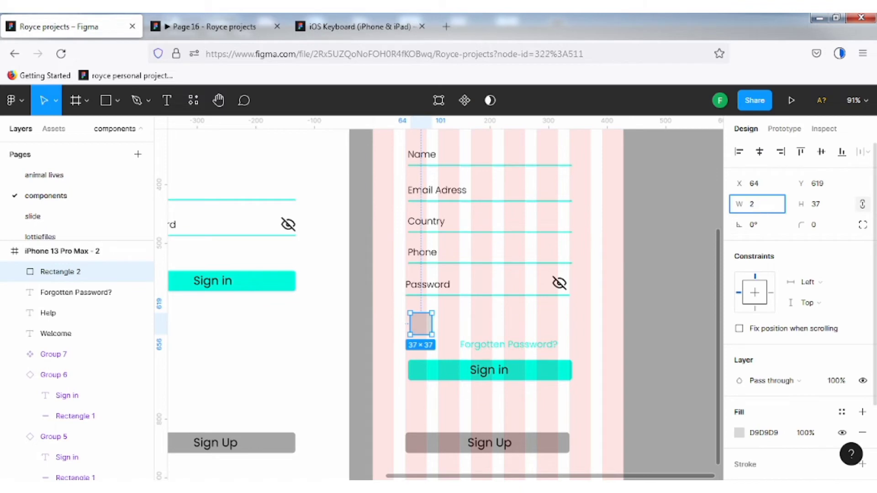
{"action": "type", "text": "4"}
{"action": "left_click", "coordinate": [647, 272]}
{"action": "left_click_drag", "start_coordinate": [421, 318], "coordinate": [416, 320]}
Step: Place the "Forgotten Password?" text beside the checkbox square and reword it as "I accept terms & conditions"
{"action": "left_click_drag", "start_coordinate": [483, 351], "coordinate": [457, 322]}
{"action": "double_click", "coordinate": [456, 321]}
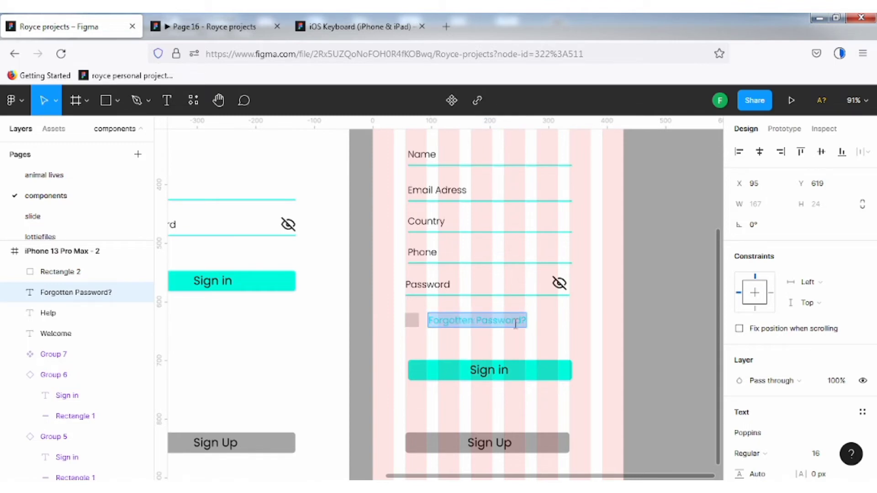
{"action": "type", "text": "I accep"}
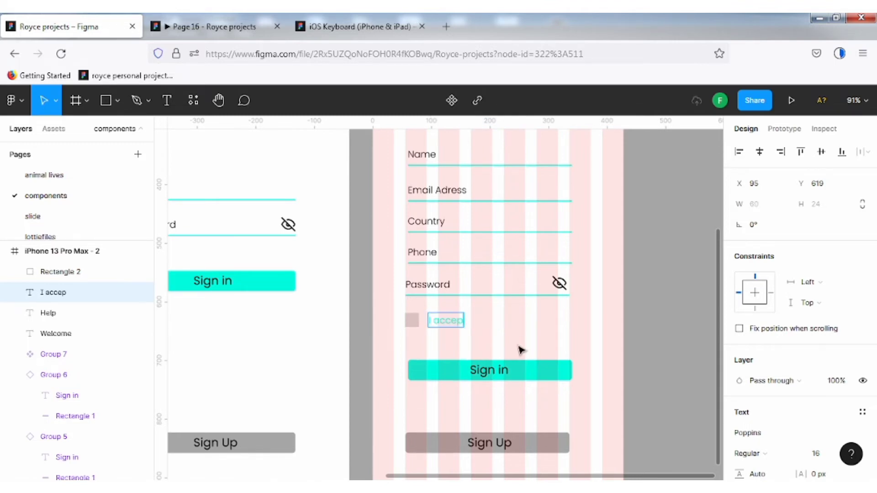
{"action": "scroll", "coordinate": [521, 350], "scroll_direction": "up", "scroll_amount": 5}
{"action": "type", "text": "t"}
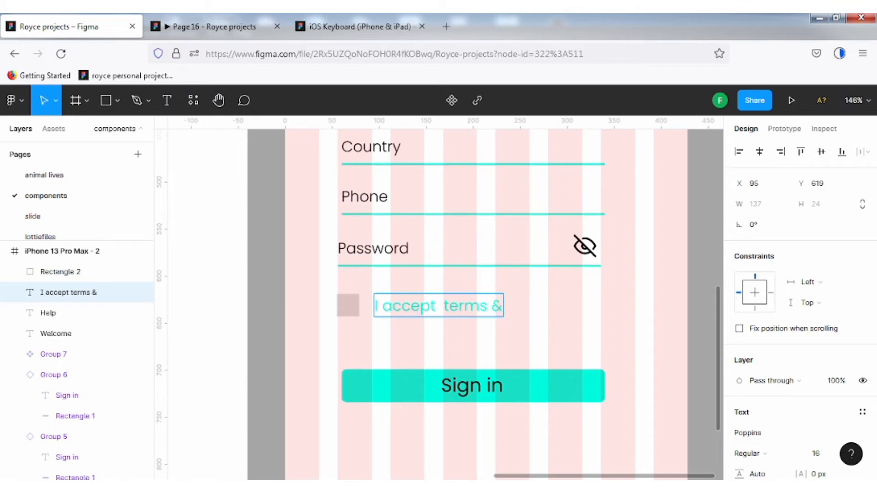
{"action": "type", "text": "terms & conditions"}
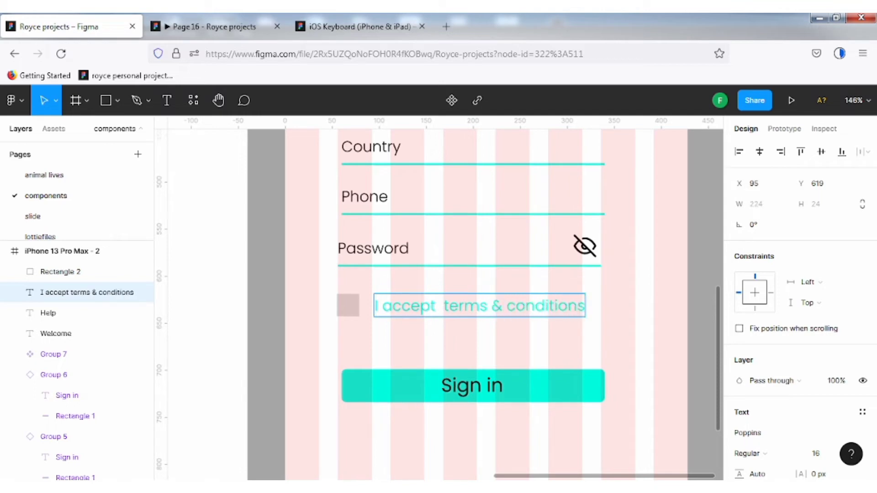
{"action": "key", "text": "Escape"}
Step: Set the terms & conditions text to font size 15 and slightly reduce its gap to the checkbox square
{"action": "scroll", "coordinate": [848, 378], "scroll_direction": "down", "scroll_amount": 4}
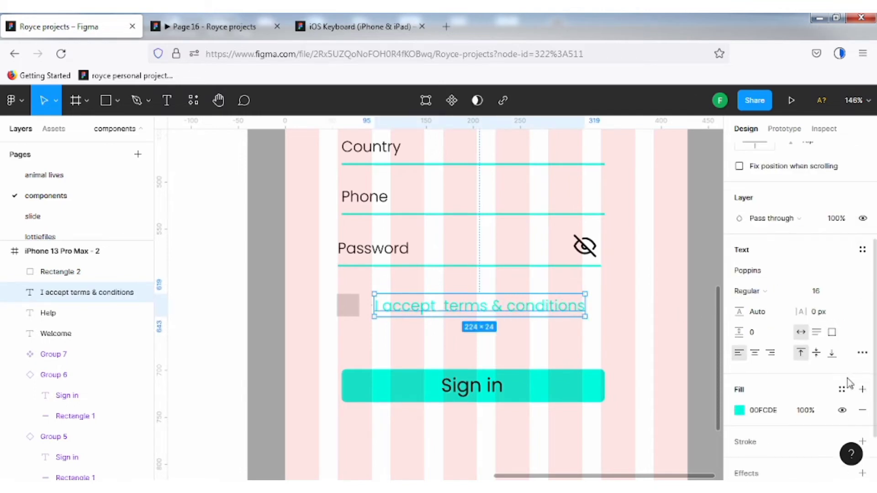
{"action": "scroll", "coordinate": [850, 388], "scroll_direction": "up", "scroll_amount": 2}
{"action": "left_click", "coordinate": [850, 383]}
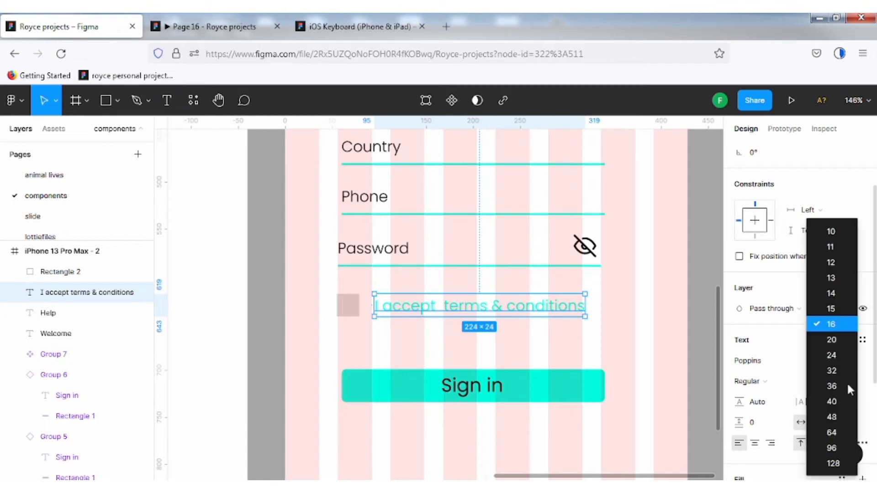
{"action": "left_click", "coordinate": [832, 308]}
{"action": "left_click", "coordinate": [64, 271], "text": "shift"}
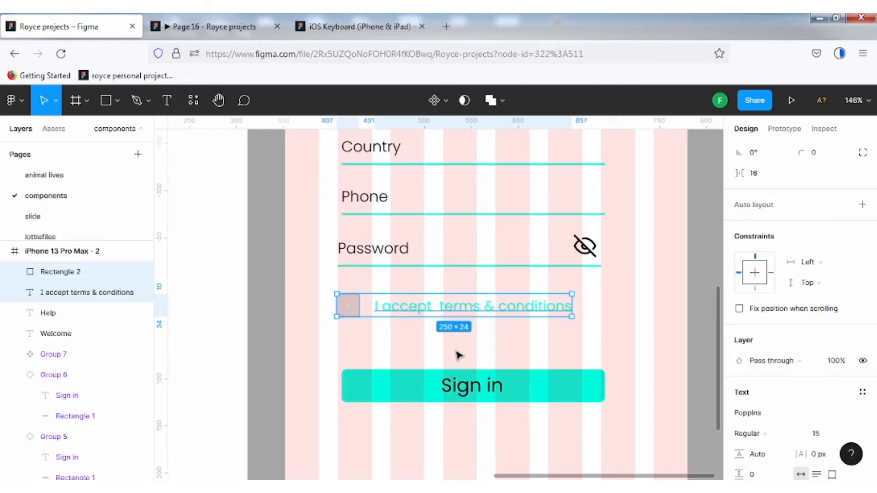
{"action": "left_click", "coordinate": [565, 324]}
{"action": "left_click_drag", "start_coordinate": [457, 313], "coordinate": [455, 314]}
{"action": "left_click", "coordinate": [701, 313]}
Step: Give the checkbox square a solid 000000 stroke and remove its fill
{"action": "left_click", "coordinate": [349, 307]}
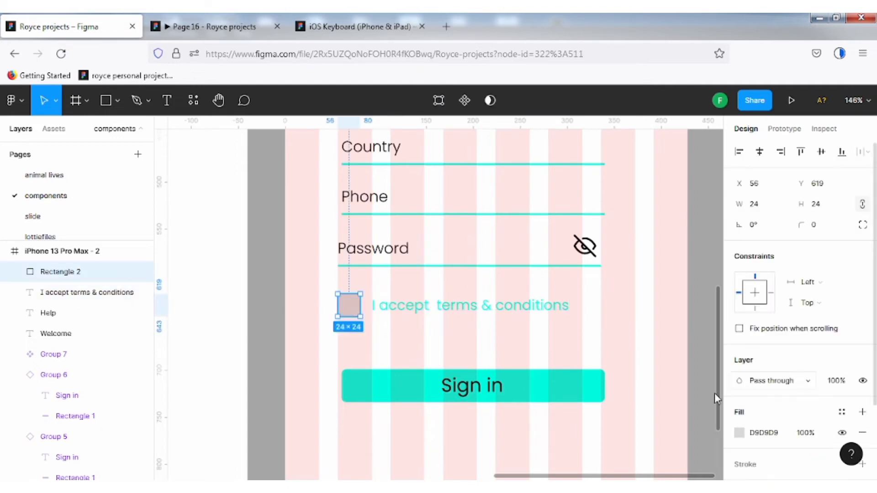
{"action": "scroll", "coordinate": [749, 432], "scroll_direction": "down", "scroll_amount": 3}
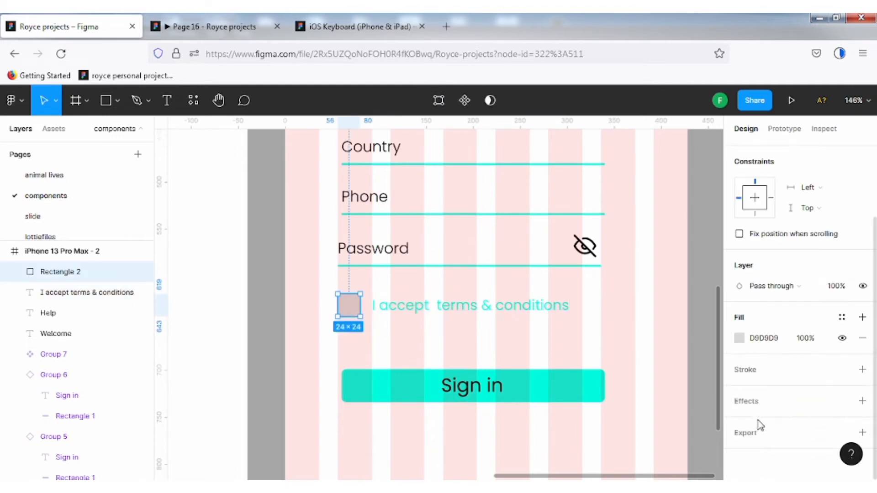
{"action": "left_click", "coordinate": [863, 370]}
{"action": "left_click", "coordinate": [863, 338]}
{"action": "left_click", "coordinate": [739, 370]}
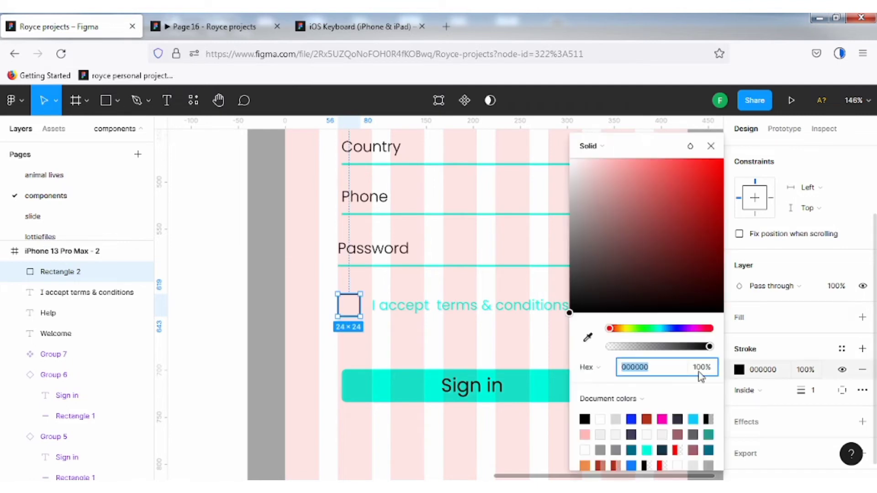
{"action": "left_click", "coordinate": [587, 338]}
{"action": "key", "text": "Escape"}
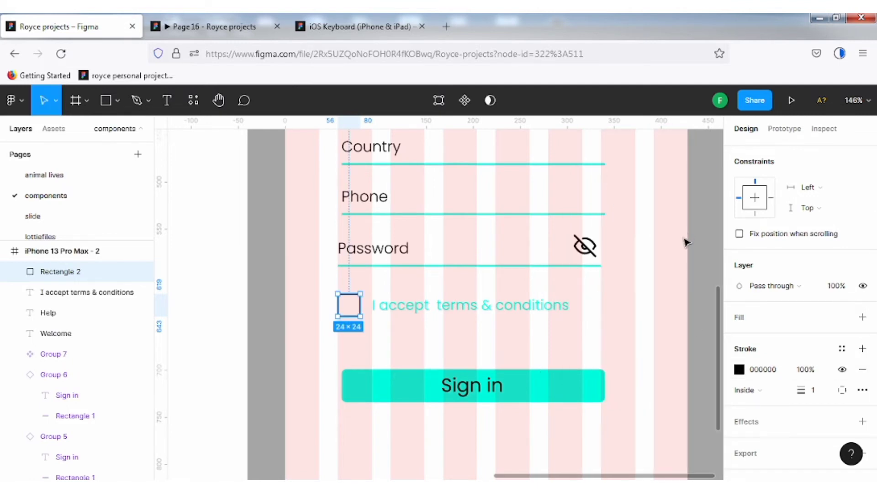
Step: Delete the grey Sign Up button from the iPhone 13 Pro Max - 2 frame
{"action": "key", "text": "shift+1"}
{"action": "left_click", "coordinate": [709, 308]}
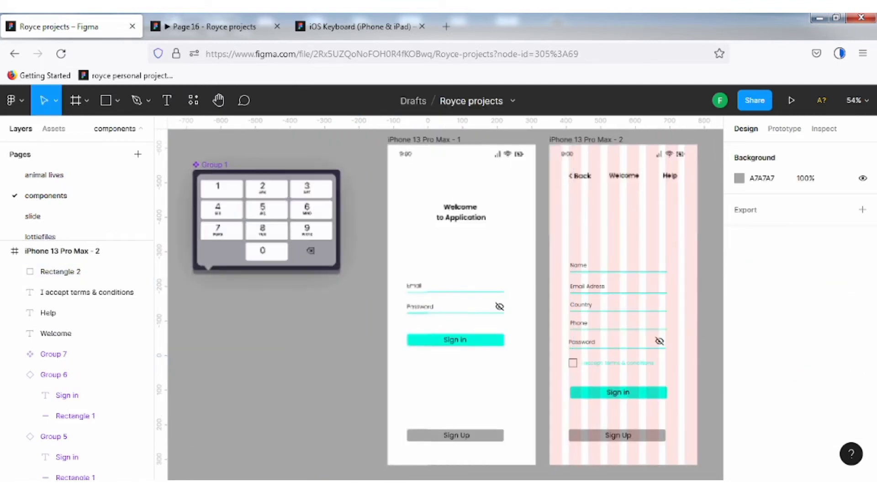
{"action": "key", "text": "space"}
{"action": "left_click_drag", "start_coordinate": [668, 332], "coordinate": [547, 310]}
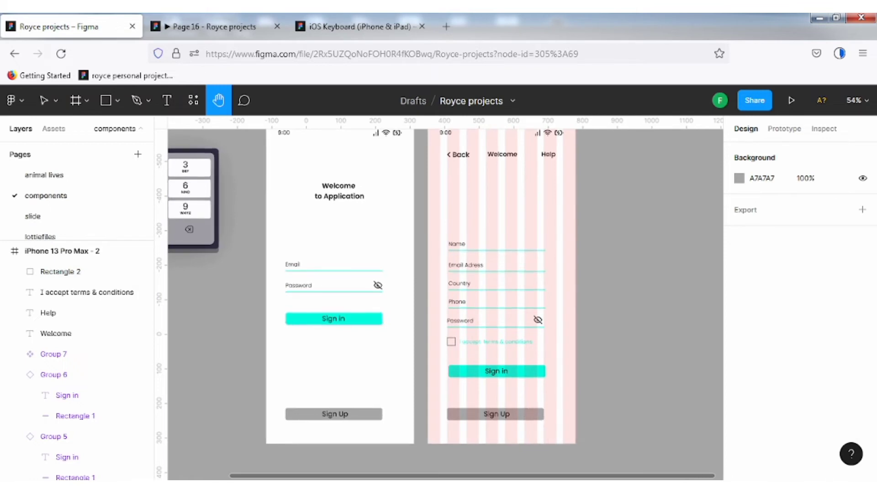
{"action": "left_click", "coordinate": [519, 416]}
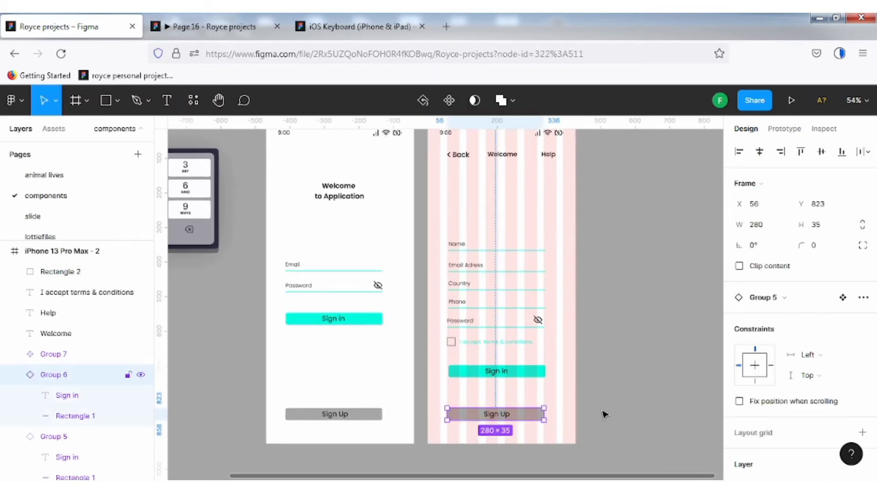
{"action": "key", "text": "Delete"}
Step: Hide the 8-column layout grid on the iPhone 13 Pro Max - 2 frame
{"action": "scroll", "coordinate": [570, 191], "scroll_direction": "up", "scroll_amount": 1}
{"action": "scroll", "coordinate": [570, 192], "scroll_direction": "up", "scroll_amount": 1}
{"action": "left_click", "coordinate": [446, 143]}
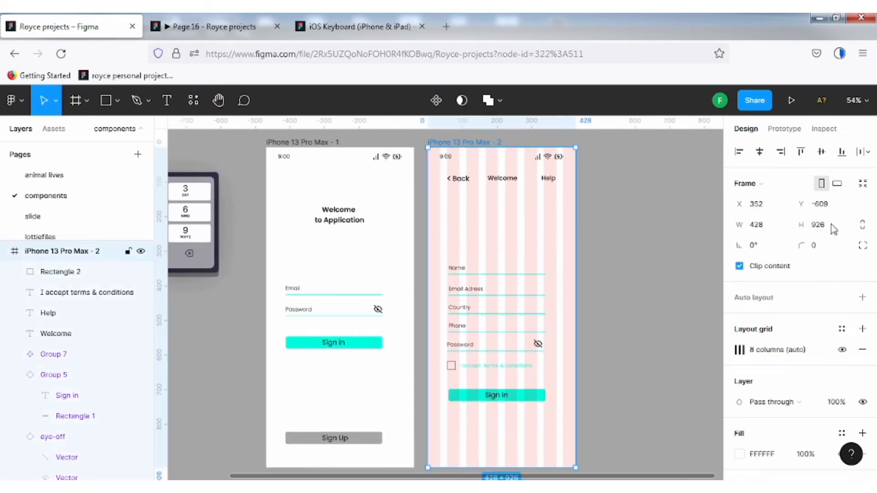
{"action": "left_click", "coordinate": [842, 350]}
{"action": "left_click", "coordinate": [615, 319]}
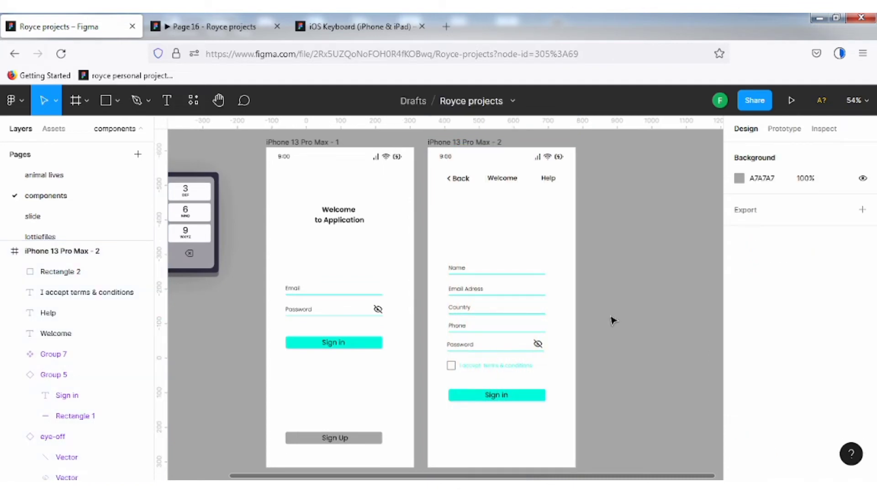
Step: Resize the checkbox square to 20 × 20
{"action": "left_click", "coordinate": [451, 365]}
{"action": "left_click", "coordinate": [766, 209]}
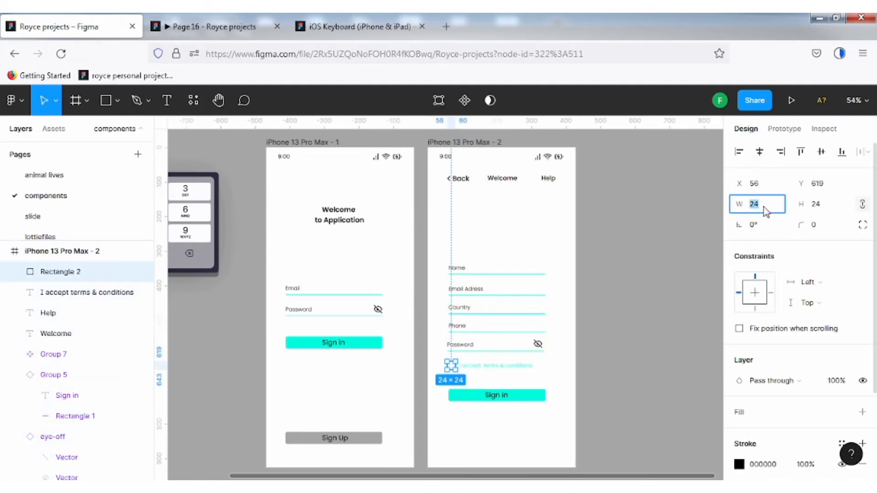
{"action": "type", "text": "20"}
{"action": "left_click", "coordinate": [539, 231]}
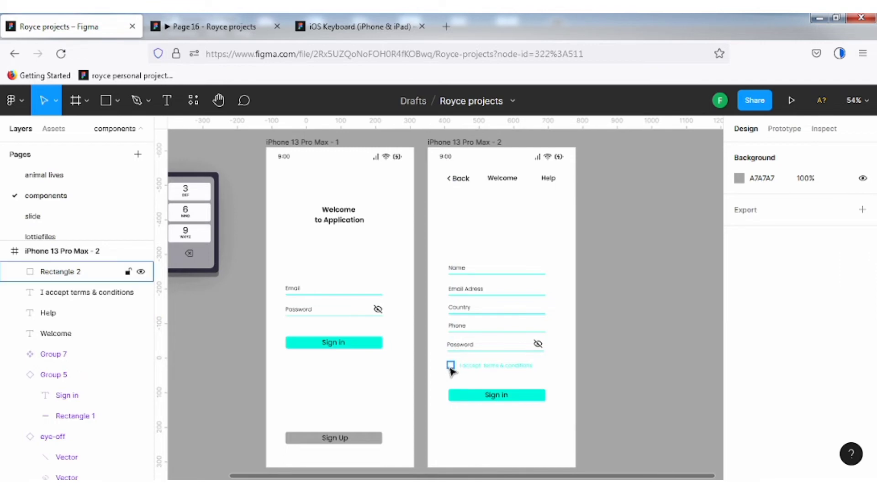
{"action": "left_click", "coordinate": [451, 366]}
{"action": "left_click", "coordinate": [601, 325]}
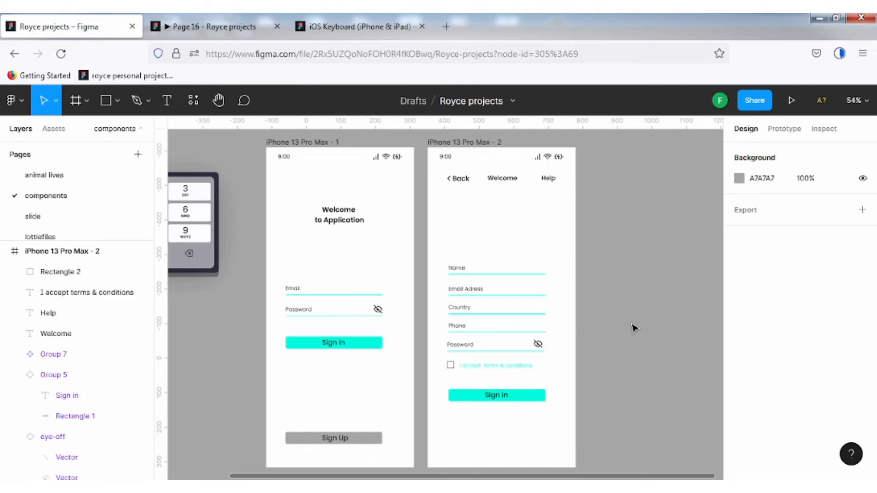
Step: Resize the checkbox square to 15 × 15 and align it vertically with the terms and conditions text
{"action": "left_click", "coordinate": [520, 452]}
{"action": "left_click", "coordinate": [674, 249]}
{"action": "key", "text": "shift+0"}
{"action": "key", "text": "space"}
{"action": "left_click_drag", "start_coordinate": [579, 322], "coordinate": [472, 192]}
{"action": "left_click_drag", "start_coordinate": [521, 318], "coordinate": [524, 265]}
{"action": "left_click", "coordinate": [359, 246]}
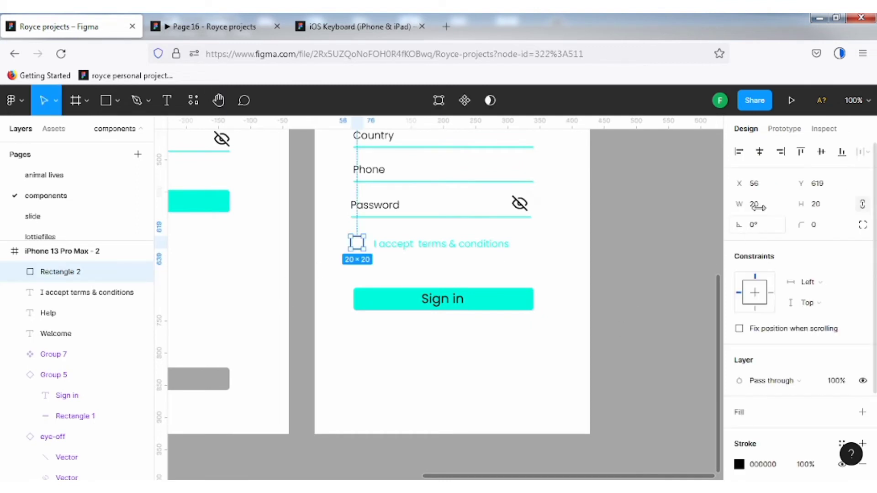
{"action": "left_click", "coordinate": [760, 205]}
{"action": "type", "text": "15"}
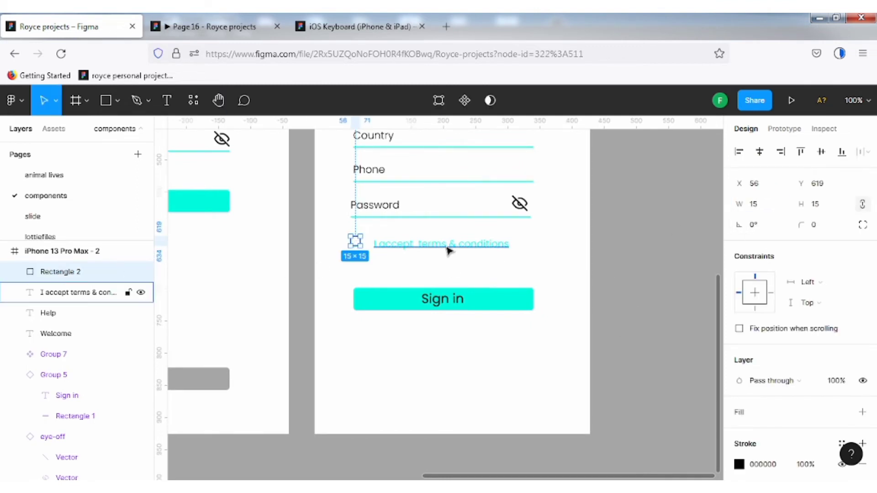
{"action": "left_click", "coordinate": [448, 249], "text": "shift"}
{"action": "left_click", "coordinate": [642, 286]}
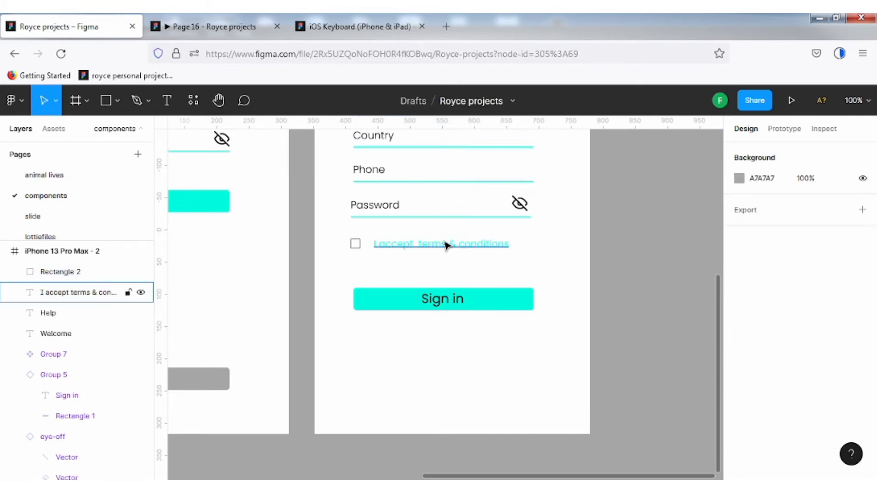
Step: Duplicate the terms text below the button and change the copy to "Already have an account? Sign In"
{"action": "left_click_drag", "start_coordinate": [449, 244], "coordinate": [448, 369]}
{"action": "left_click", "coordinate": [448, 369]}
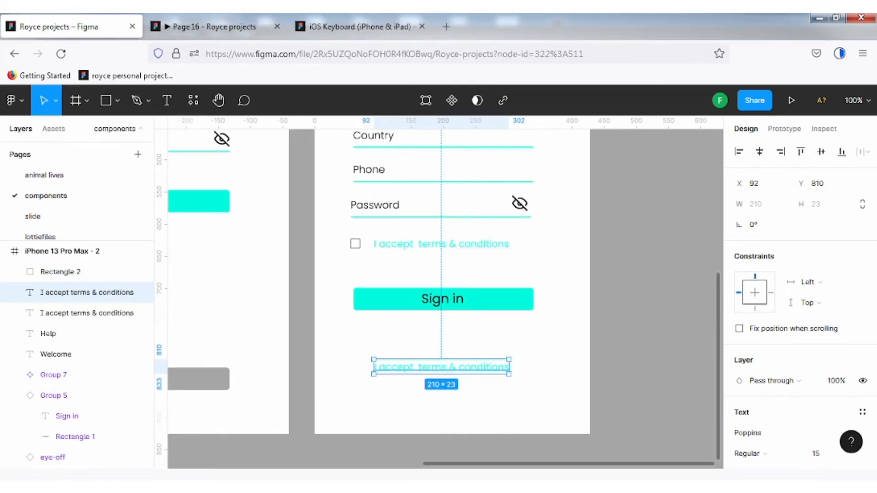
{"action": "left_click", "coordinate": [449, 372]}
{"action": "double_click", "coordinate": [447, 369]}
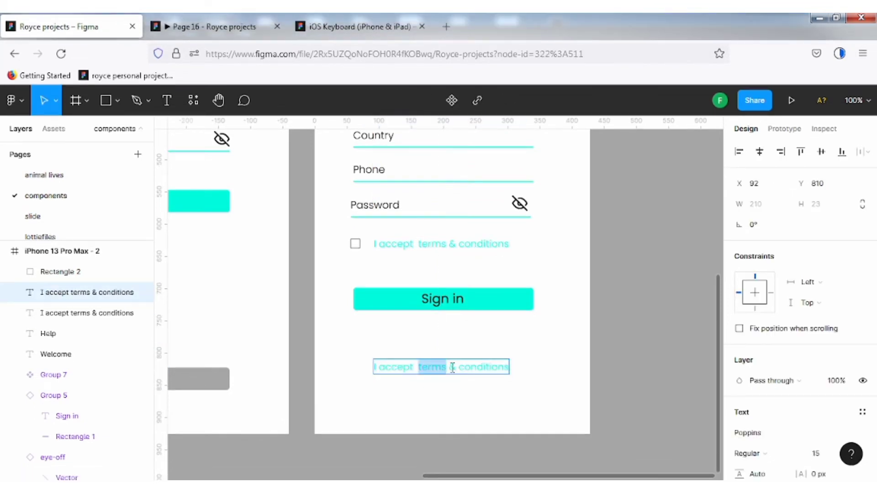
{"action": "left_click", "coordinate": [642, 363]}
{"action": "double_click", "coordinate": [456, 368]}
{"action": "type", "text": "A"}
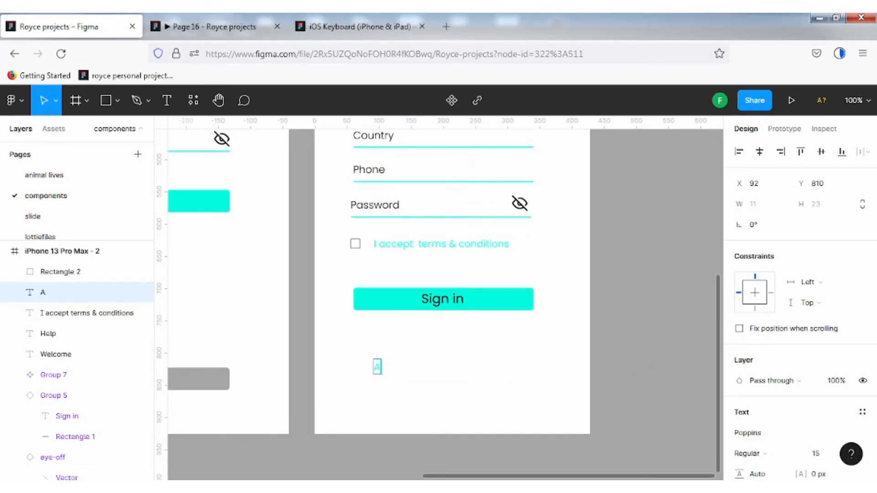
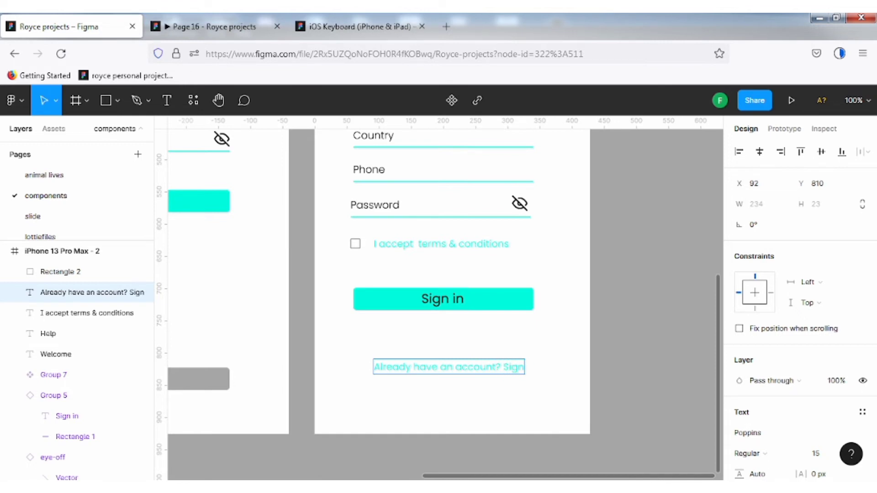
Step: Change the label of the button under the terms checkbox to "Create Account"
{"action": "double_click", "coordinate": [447, 301]}
{"action": "type", "text": "Create Account"}
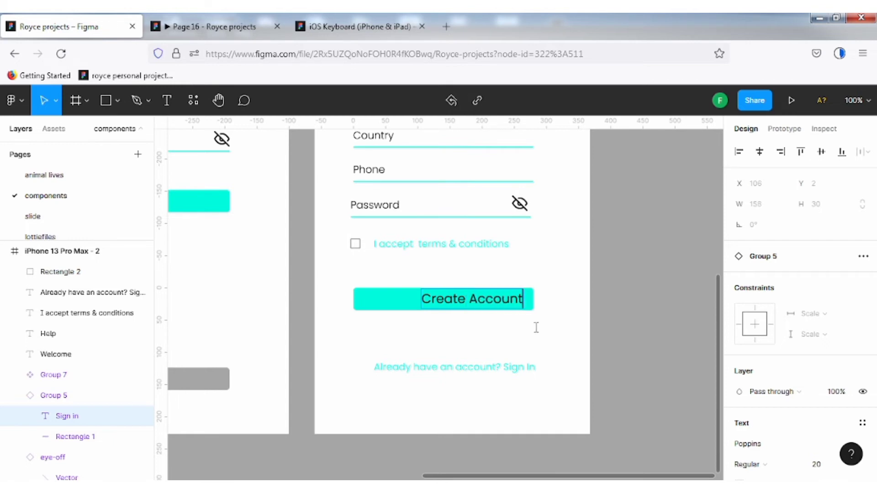
{"action": "key", "text": "Escape"}
{"action": "key", "text": "Escape"}
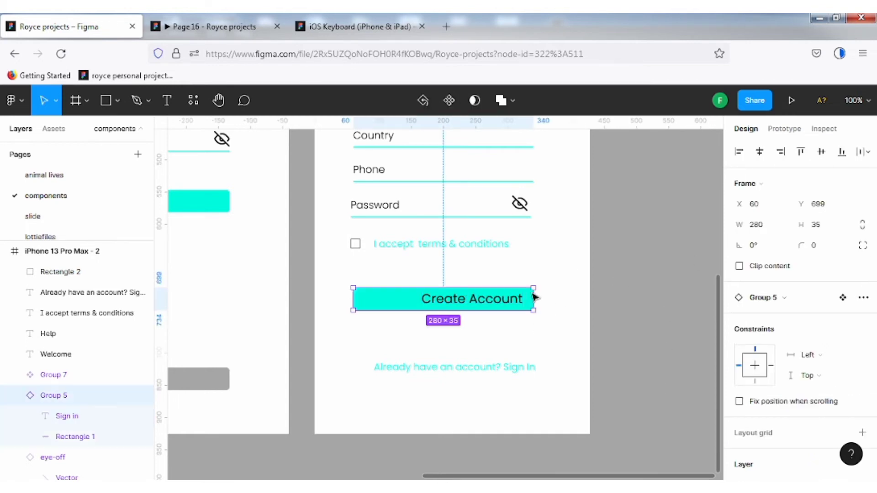
Step: Try to centre the Create Account button in the iPhone 13 Pro Max - 2 frame
{"action": "left_click", "coordinate": [763, 157]}
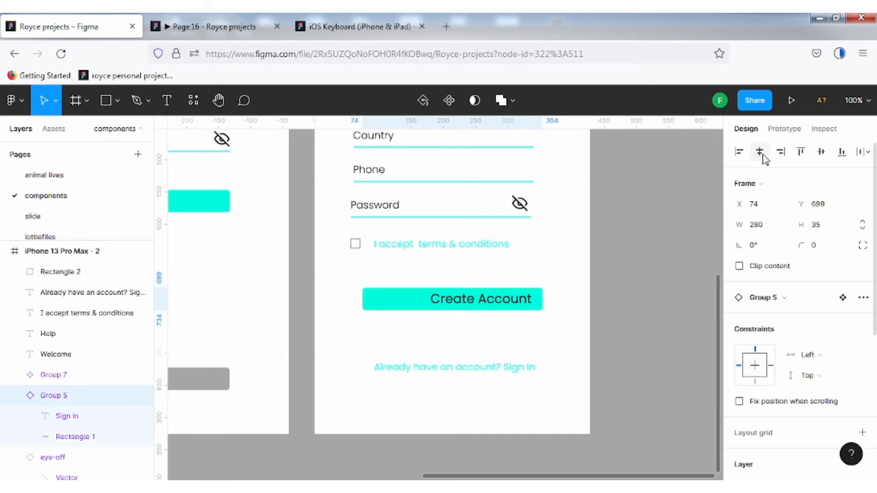
{"action": "left_click", "coordinate": [821, 152]}
{"action": "key", "text": "ctrl+z"}
{"action": "key", "text": "Escape"}
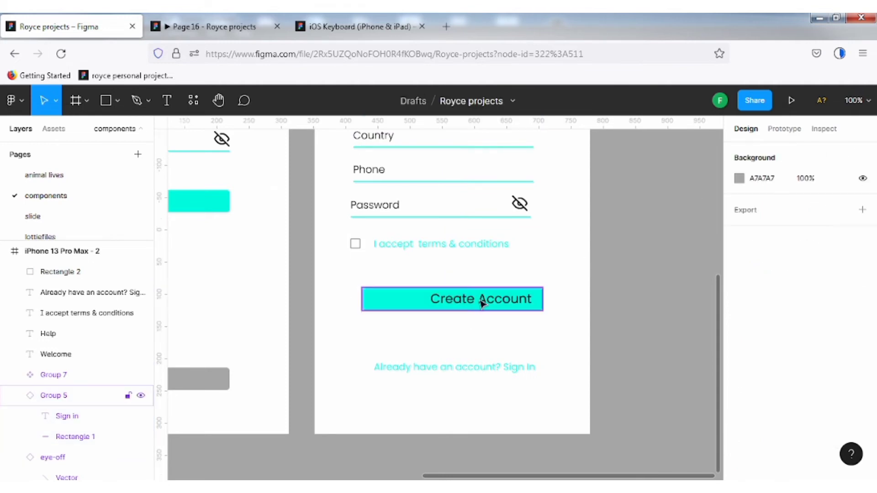
{"action": "left_click", "coordinate": [482, 303]}
{"action": "left_click_drag", "start_coordinate": [452, 304], "coordinate": [473, 296]}
Step: Try to shift the Create Account label towards the middle of its button
{"action": "double_click", "coordinate": [468, 312]}
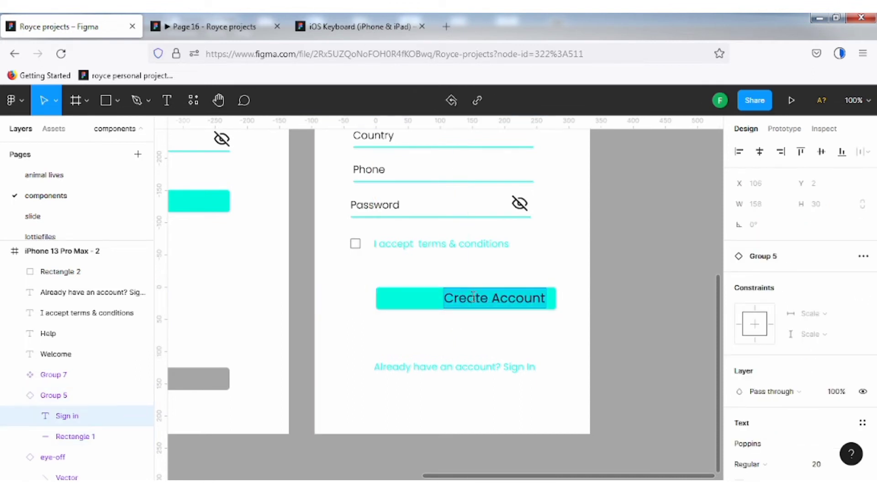
{"action": "key", "text": "Left"}
{"action": "key", "text": "Escape"}
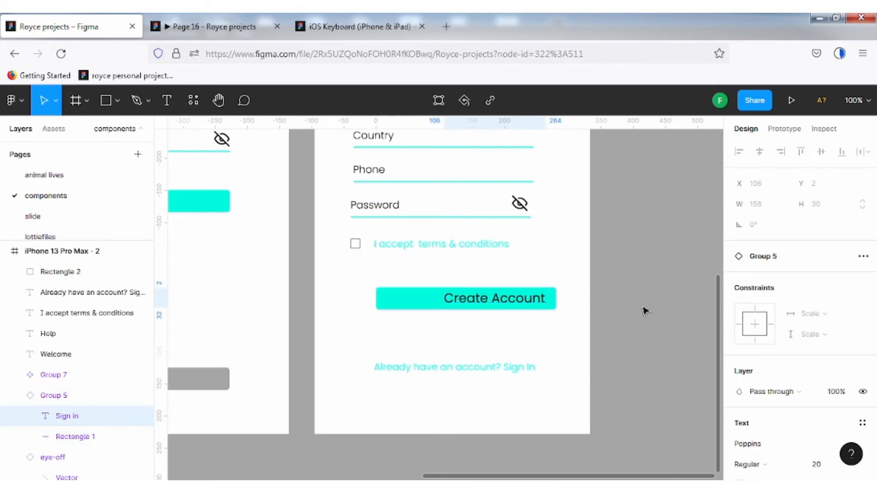
{"action": "left_click_drag", "start_coordinate": [506, 300], "coordinate": [459, 307]}
{"action": "scroll", "coordinate": [432, 302], "scroll_direction": "up", "scroll_amount": 5}
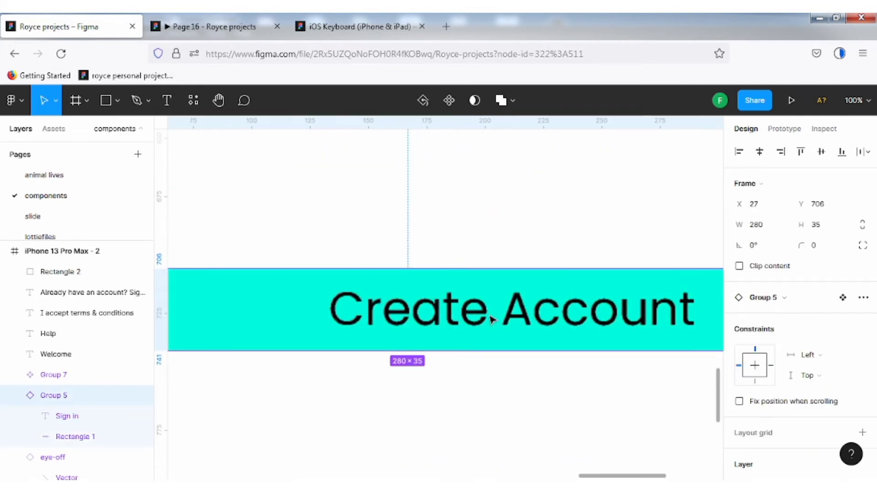
{"action": "scroll", "coordinate": [490, 318], "scroll_direction": "down", "scroll_amount": 2}
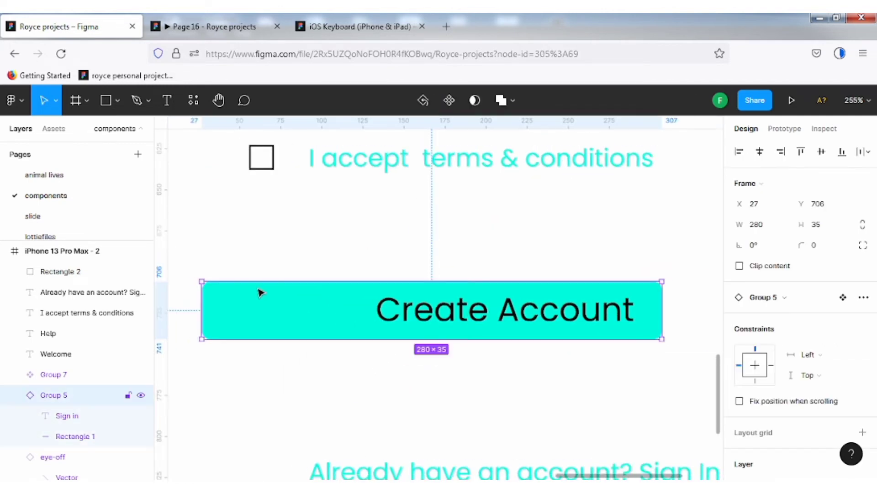
Step: Set the Create Account label's text alignment to center
{"action": "key", "text": "Return"}
{"action": "double_click", "coordinate": [549, 315]}
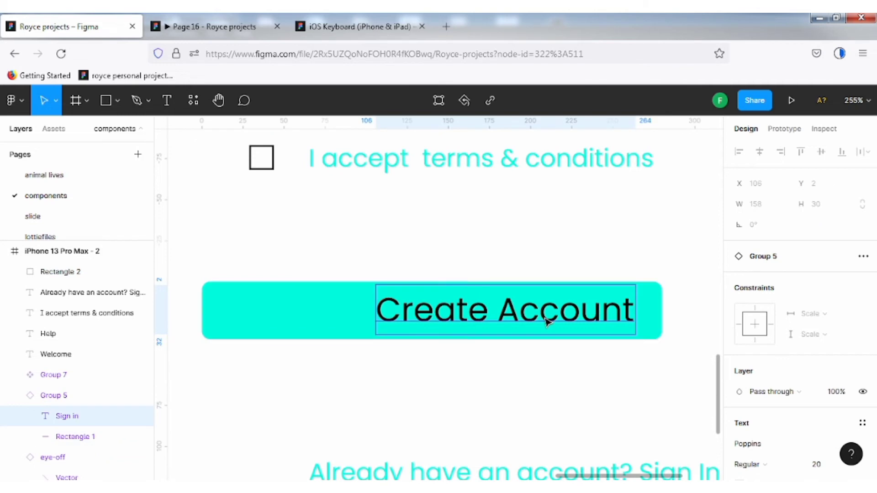
{"action": "double_click", "coordinate": [565, 297]}
{"action": "left_click", "coordinate": [434, 311]}
{"action": "scroll", "coordinate": [609, 257], "scroll_direction": "down", "scroll_amount": 3}
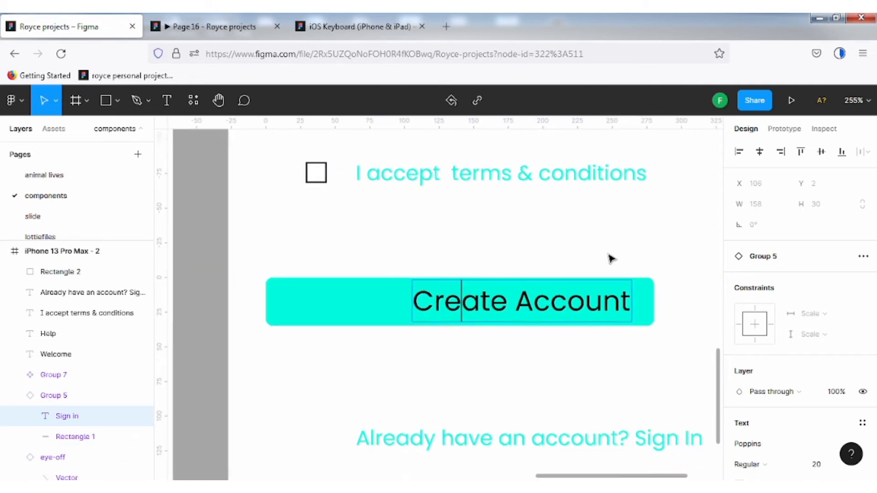
{"action": "scroll", "coordinate": [609, 263], "scroll_direction": "down", "scroll_amount": 5}
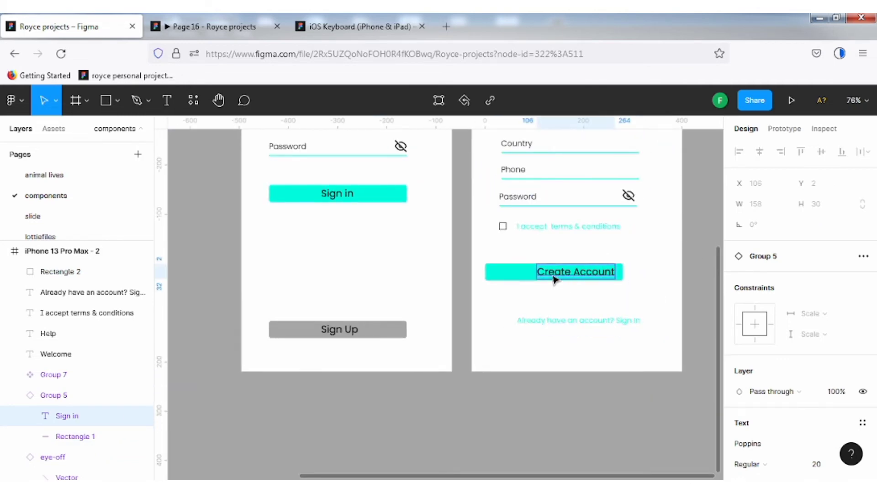
{"action": "scroll", "coordinate": [767, 401], "scroll_direction": "down", "scroll_amount": 3}
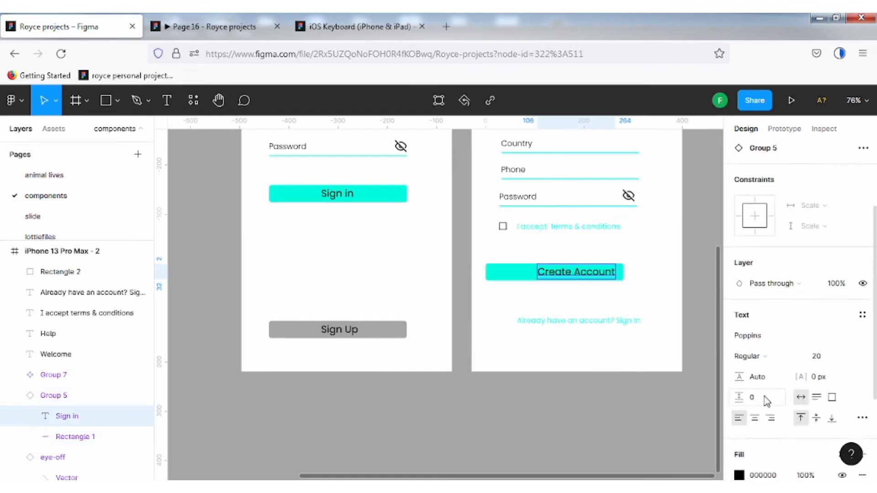
{"action": "left_click", "coordinate": [755, 418]}
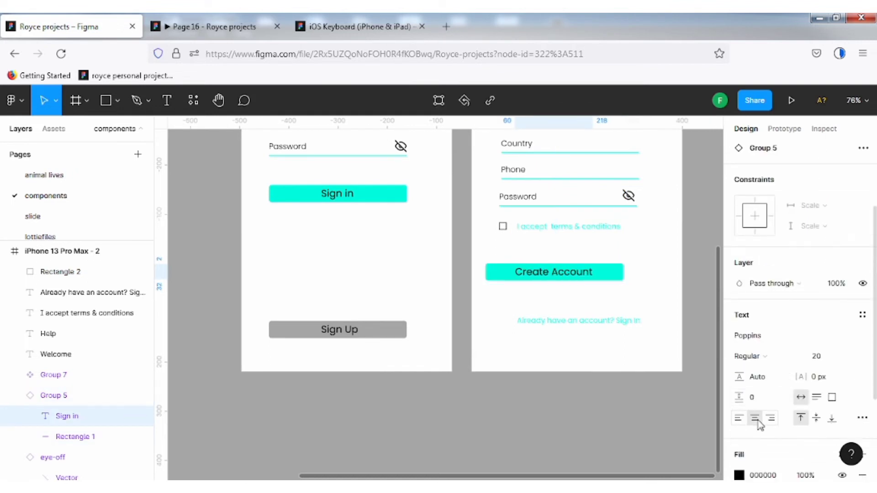
Step: Move the Create Account button rightward to about X 64 in its frame
{"action": "left_click", "coordinate": [691, 268]}
{"action": "scroll", "coordinate": [603, 256], "scroll_direction": "up", "scroll_amount": 3}
{"action": "left_click", "coordinate": [600, 273]}
{"action": "left_click_drag", "start_coordinate": [600, 273], "coordinate": [624, 273]}
Step: Show the iPhone 13 Pro Max - 2 frame's column grid and align the Create Account button with the form fields at X 56, Y 693
{"action": "scroll", "coordinate": [665, 238], "scroll_direction": "down", "scroll_amount": 1}
{"action": "scroll", "coordinate": [663, 241], "scroll_direction": "up", "scroll_amount": 5}
{"action": "scroll", "coordinate": [663, 241], "scroll_direction": "up", "scroll_amount": 2}
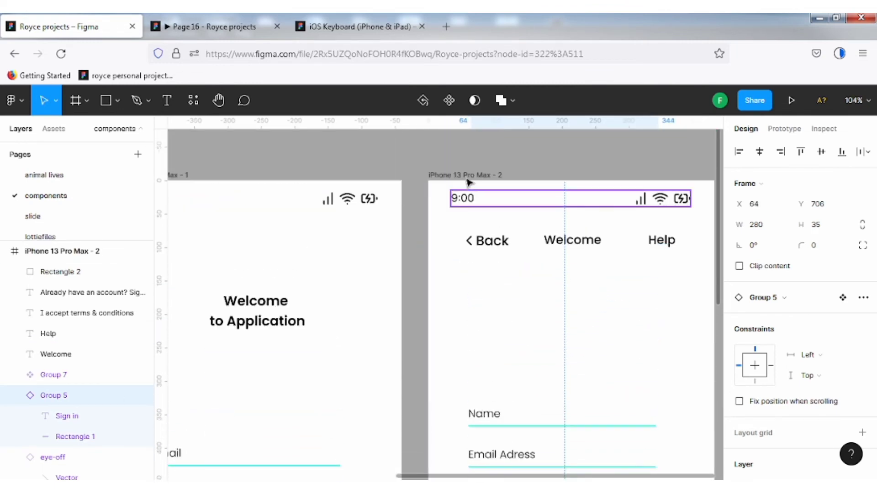
{"action": "left_click", "coordinate": [467, 176]}
{"action": "left_click", "coordinate": [843, 350]}
{"action": "key", "text": "space"}
{"action": "left_click_drag", "start_coordinate": [615, 337], "coordinate": [538, 144]}
{"action": "left_click_drag", "start_coordinate": [539, 326], "coordinate": [532, 236]}
{"action": "left_click_drag", "start_coordinate": [423, 391], "coordinate": [418, 378]}
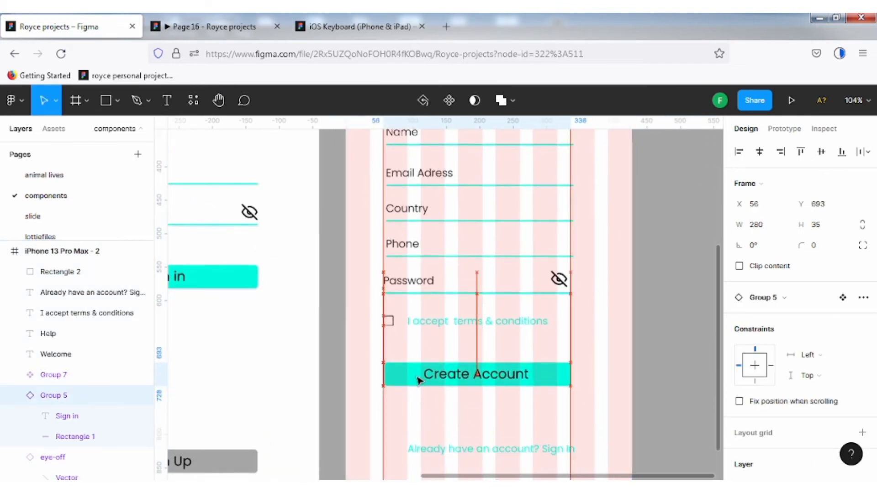
{"action": "left_click", "coordinate": [637, 325]}
Step: Nudge the Name, Email Adress, Country, Phone and Password fields upward together, away from the terms checkbox
{"action": "scroll", "coordinate": [640, 325], "scroll_direction": "up", "scroll_amount": 1}
{"action": "scroll", "coordinate": [638, 326], "scroll_direction": "up", "scroll_amount": 5}
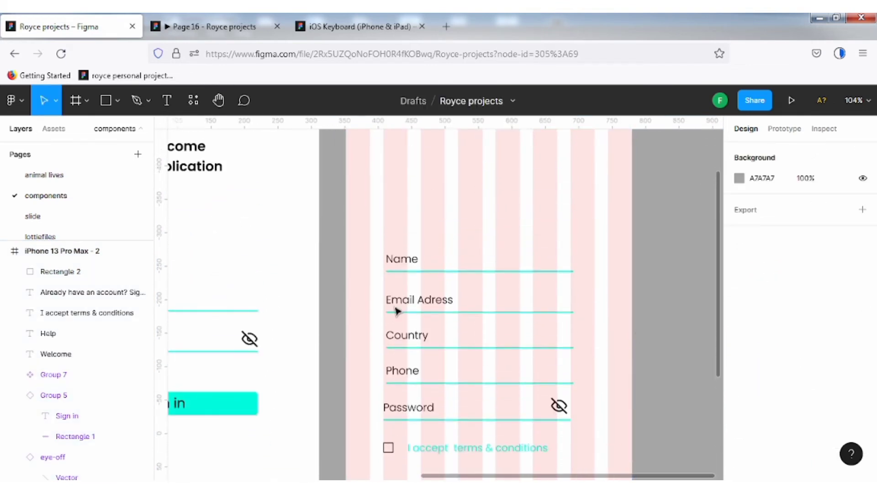
{"action": "left_click_drag", "start_coordinate": [328, 248], "coordinate": [590, 424]}
{"action": "key", "text": "Up"}
{"action": "key", "text": "Up"}
{"action": "key", "text": "Up"}
{"action": "key", "text": "Up"}
{"action": "key", "text": "Up"}
{"action": "key", "text": "Up"}
{"action": "key", "text": "Up"}
{"action": "key", "text": "Up"}
{"action": "key", "text": "Up"}
{"action": "key", "text": "Up"}
{"action": "key", "text": "Up"}
{"action": "key", "text": "Up"}
{"action": "key", "text": "Up"}
{"action": "key", "text": "Up"}
{"action": "key", "text": "Up"}
{"action": "key", "text": "Up"}
{"action": "key", "text": "Up"}
{"action": "key", "text": "Up"}
{"action": "key", "text": "Up"}
{"action": "key", "text": "Up"}
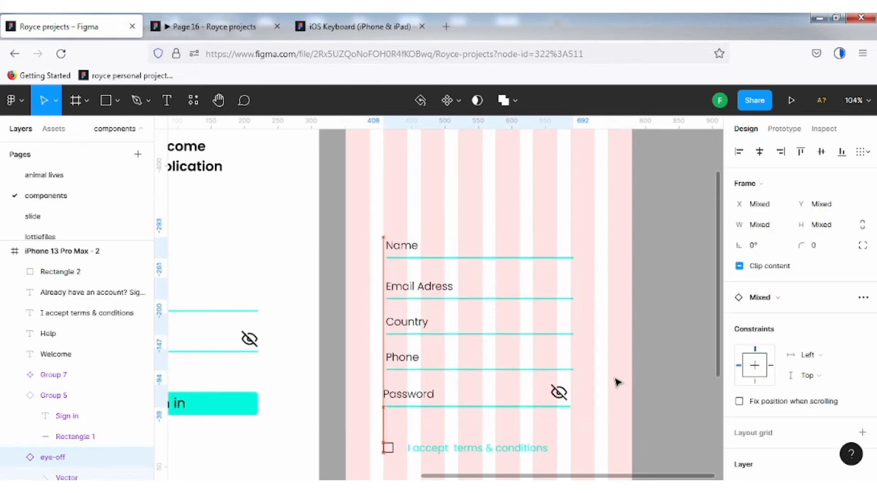
{"action": "scroll", "coordinate": [630, 336], "scroll_direction": "up", "scroll_amount": 2}
{"action": "scroll", "coordinate": [671, 336], "scroll_direction": "down", "scroll_amount": 1}
{"action": "left_click", "coordinate": [672, 336]}
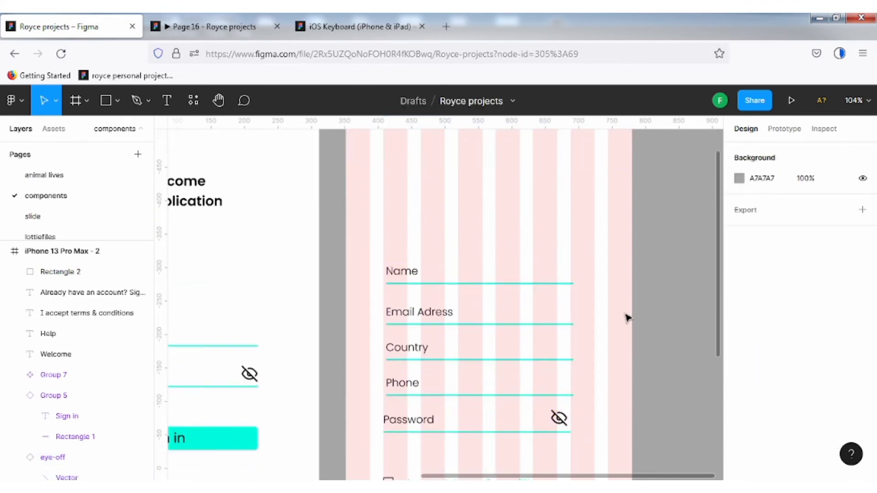
Step: Hide the 8-column layout grid on the iPhone 13 Pro Max - 2 frame
{"action": "scroll", "coordinate": [627, 317], "scroll_direction": "up", "scroll_amount": 3}
{"action": "scroll", "coordinate": [476, 285], "scroll_direction": "up", "scroll_amount": 3}
{"action": "left_click", "coordinate": [475, 284]}
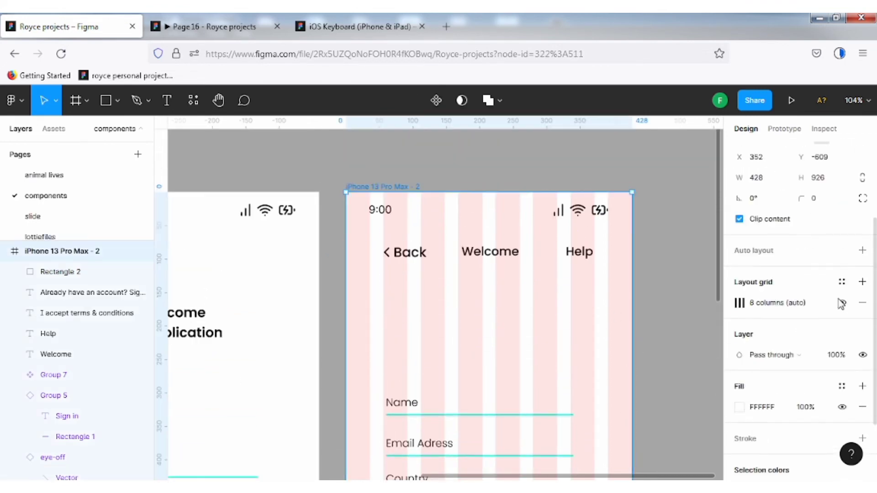
{"action": "left_click", "coordinate": [842, 303]}
{"action": "key", "text": "shift+2"}
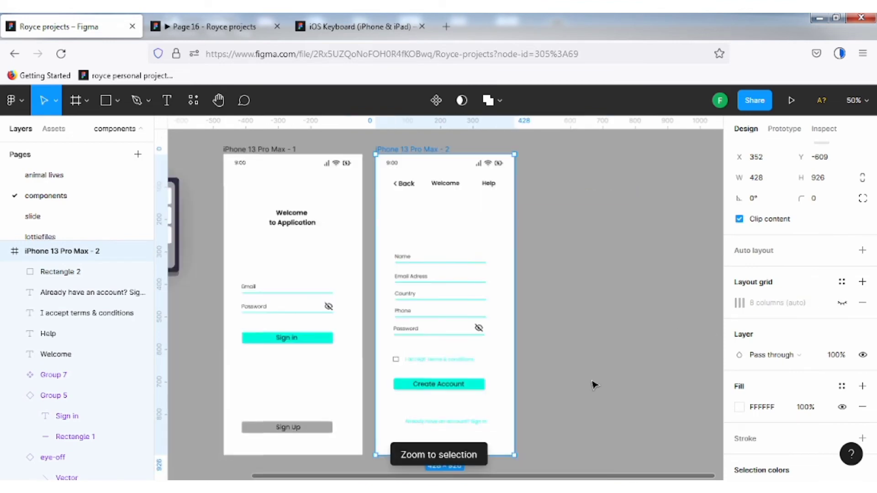
{"action": "left_click", "coordinate": [578, 380]}
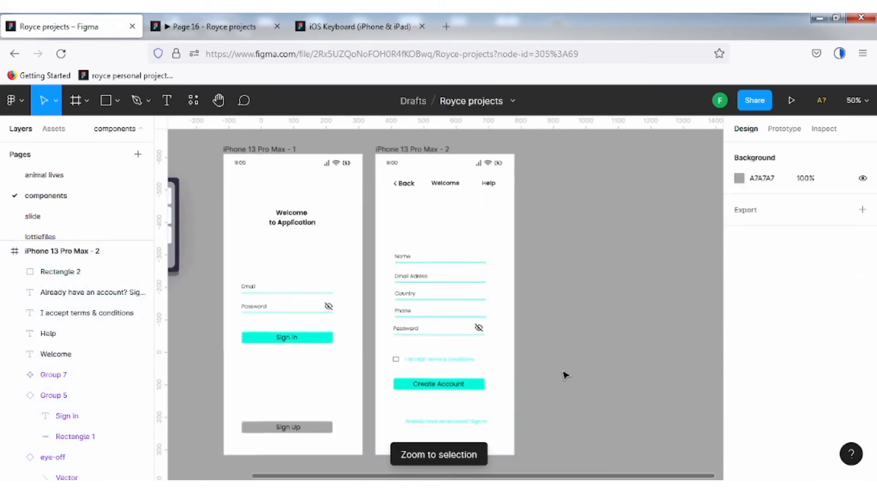
Step: Recolour the main Sign in button component on the first frame from the document colors to red B23218
{"action": "left_click", "coordinate": [275, 336]}
{"action": "left_click", "coordinate": [280, 150]}
{"action": "left_click", "coordinate": [403, 151], "text": "shift"}
{"action": "key", "text": "shift+2"}
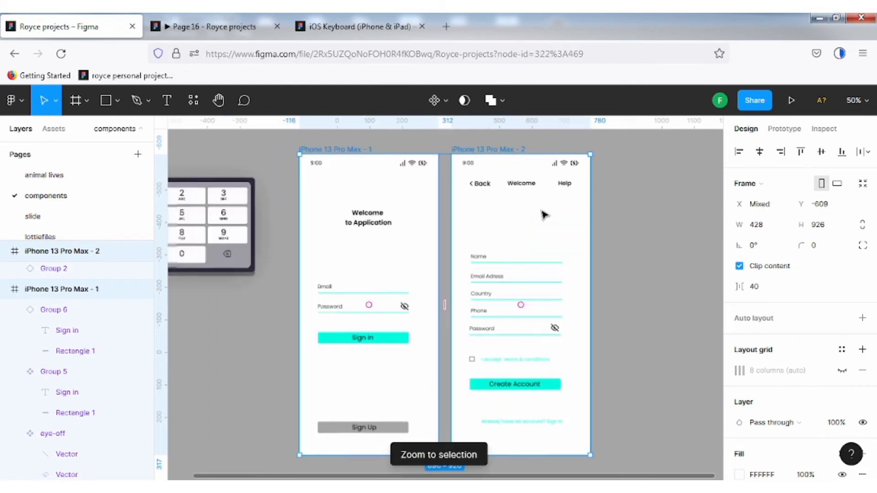
{"action": "left_click", "coordinate": [425, 367]}
{"action": "scroll", "coordinate": [436, 366], "scroll_direction": "up", "scroll_amount": 2}
{"action": "left_click", "coordinate": [385, 337]}
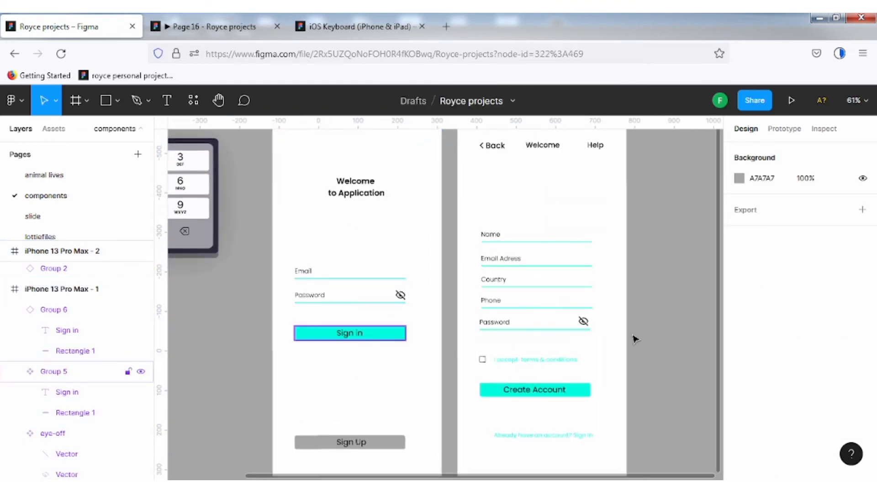
{"action": "scroll", "coordinate": [789, 379], "scroll_direction": "down", "scroll_amount": 2}
{"action": "scroll", "coordinate": [790, 379], "scroll_direction": "down", "scroll_amount": 4}
{"action": "left_click", "coordinate": [740, 414]}
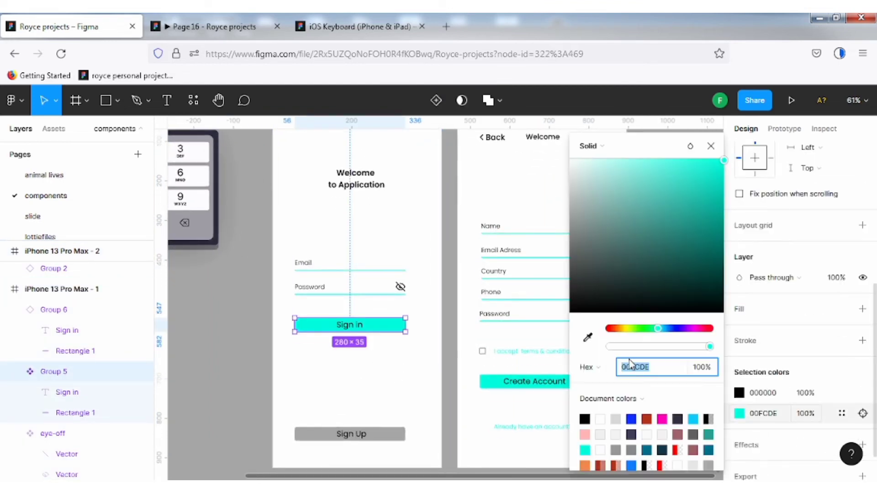
{"action": "left_click", "coordinate": [647, 419]}
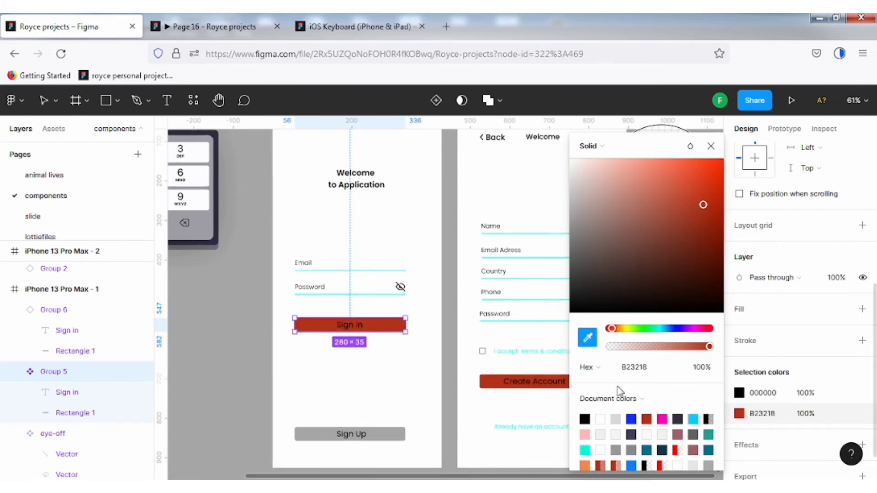
{"action": "left_click", "coordinate": [713, 150]}
Step: Recolour the main Sign in button component from the document colors to blue 0832FE
{"action": "key", "text": "space"}
{"action": "left_click_drag", "start_coordinate": [618, 263], "coordinate": [556, 264]}
{"action": "left_click", "coordinate": [740, 413]}
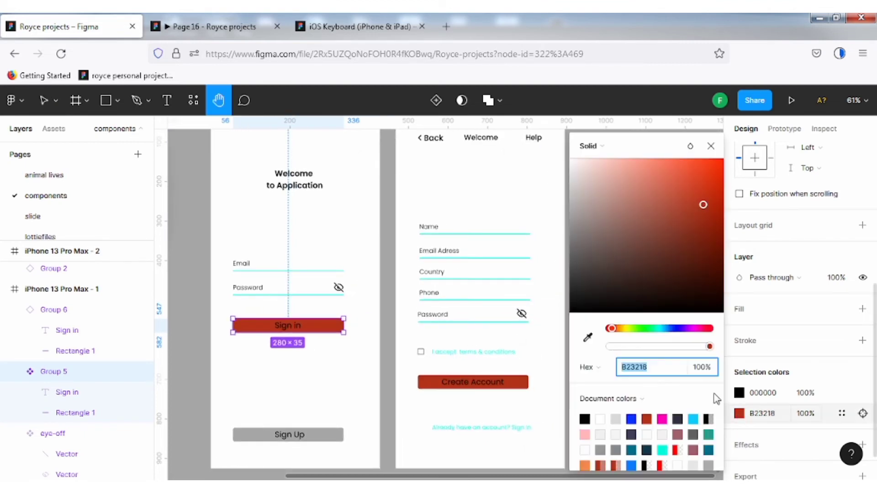
{"action": "left_click", "coordinate": [633, 419]}
{"action": "scroll", "coordinate": [552, 294], "scroll_direction": "down", "scroll_amount": 1}
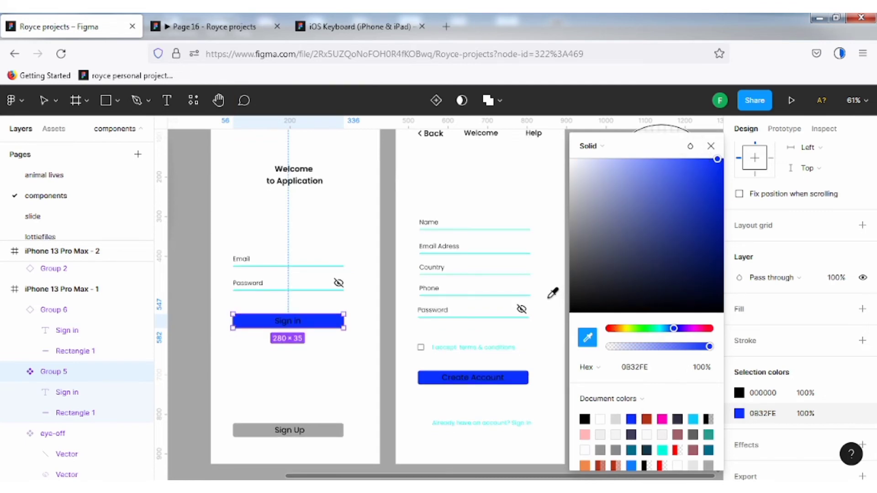
{"action": "left_click", "coordinate": [711, 147]}
{"action": "left_click", "coordinate": [293, 325]}
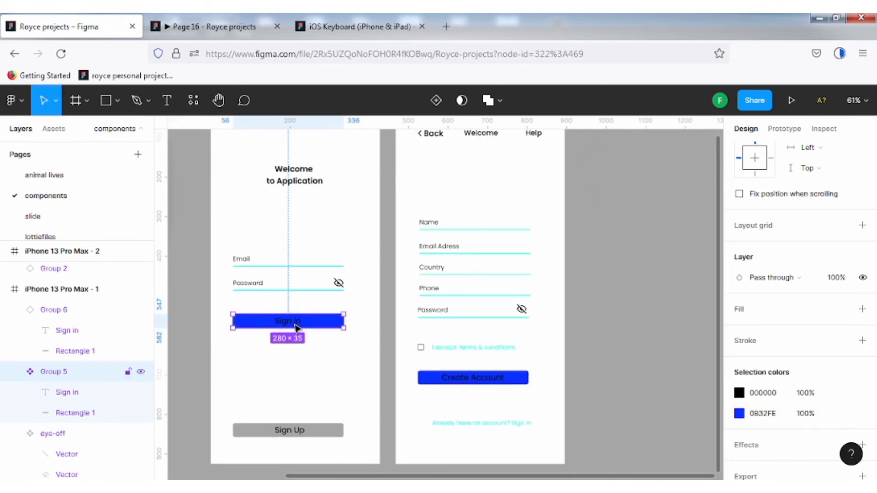
Step: Recolour the label text of the main Sign in button component to near-white FFFAFA
{"action": "double_click", "coordinate": [293, 324]}
{"action": "left_click", "coordinate": [739, 395]}
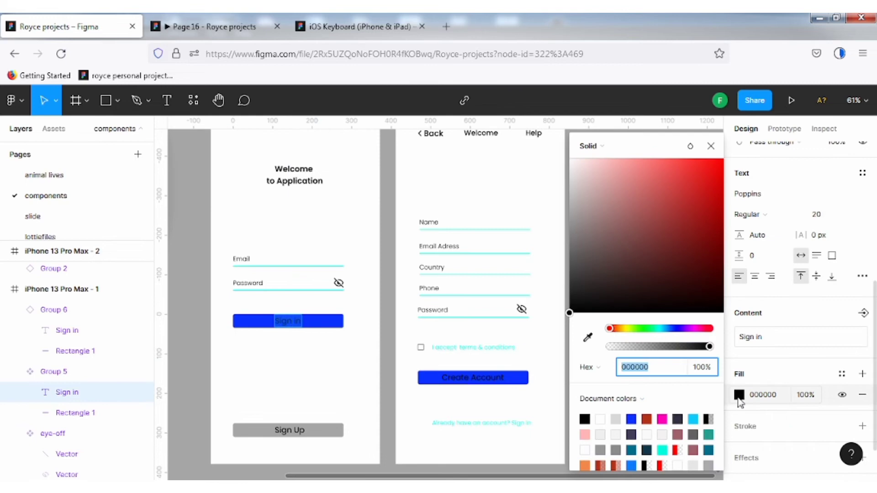
{"action": "left_click", "coordinate": [573, 162]}
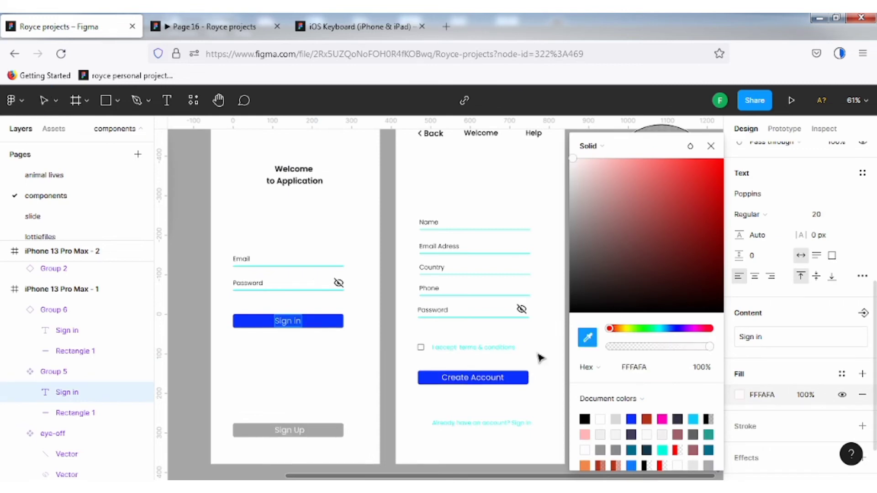
{"action": "left_click", "coordinate": [711, 146]}
{"action": "type", "text": "v"}
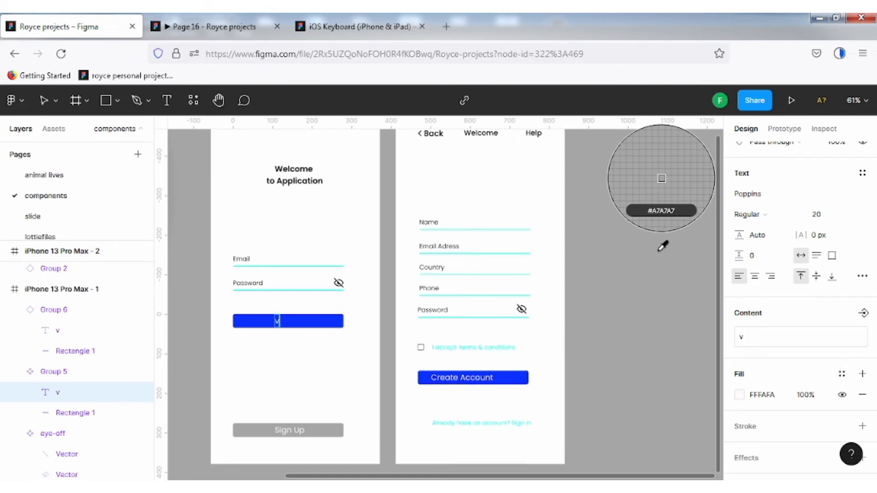
{"action": "key", "text": "ctrl+z"}
{"action": "key", "text": "Escape"}
{"action": "key", "text": "Escape"}
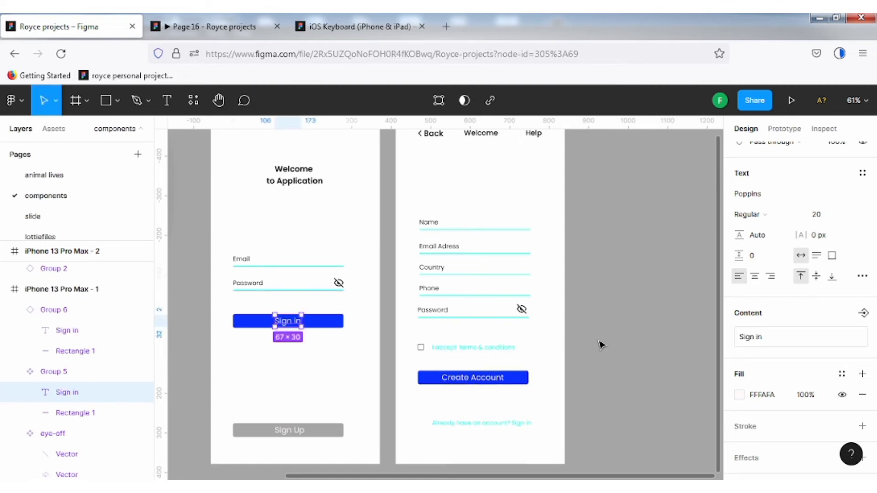
{"action": "left_click", "coordinate": [602, 346]}
Step: Recolour the background of the Sign Up button on the first frame to red F9271A
{"action": "left_click", "coordinate": [341, 434]}
{"action": "scroll", "coordinate": [741, 411], "scroll_direction": "down", "scroll_amount": 5}
{"action": "left_click", "coordinate": [740, 439]}
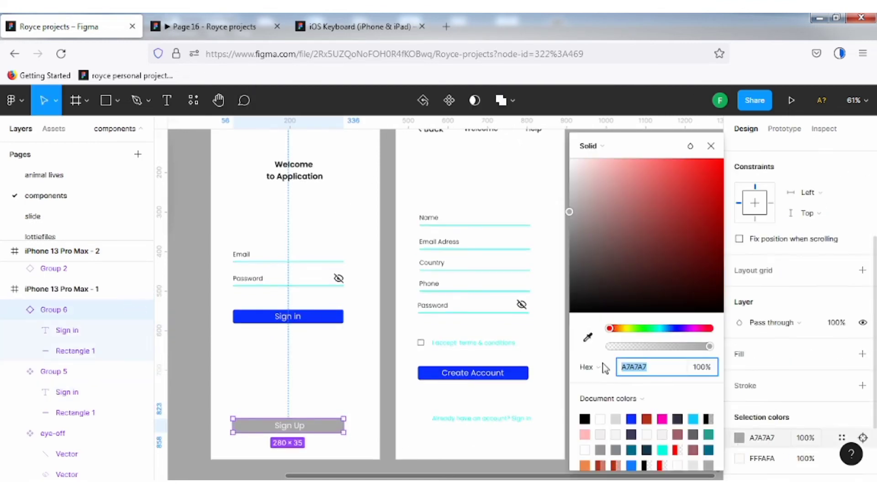
{"action": "left_click", "coordinate": [588, 337]}
{"action": "left_click", "coordinate": [658, 328]}
{"action": "left_click", "coordinate": [708, 163]}
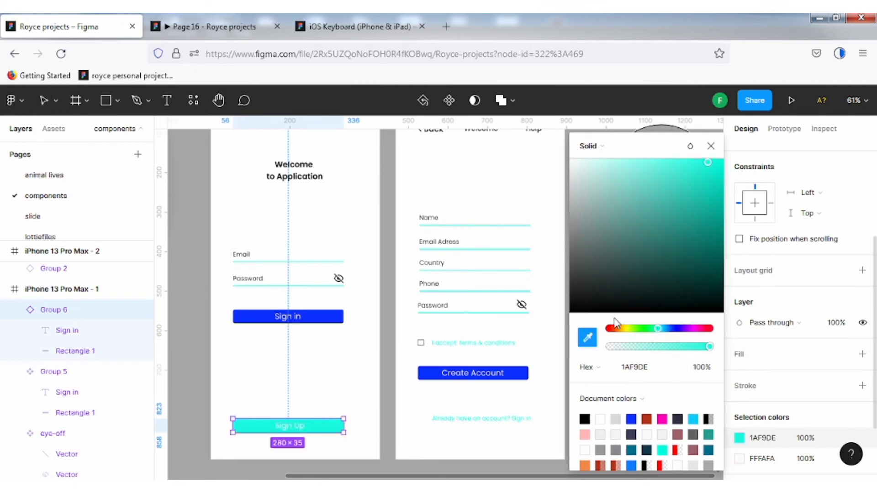
{"action": "left_click", "coordinate": [610, 329]}
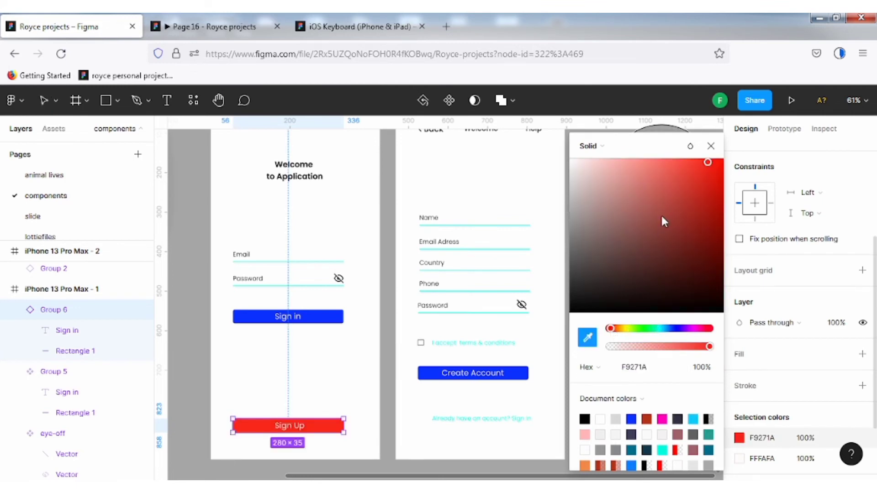
{"action": "left_click", "coordinate": [711, 146]}
{"action": "key", "text": "Escape"}
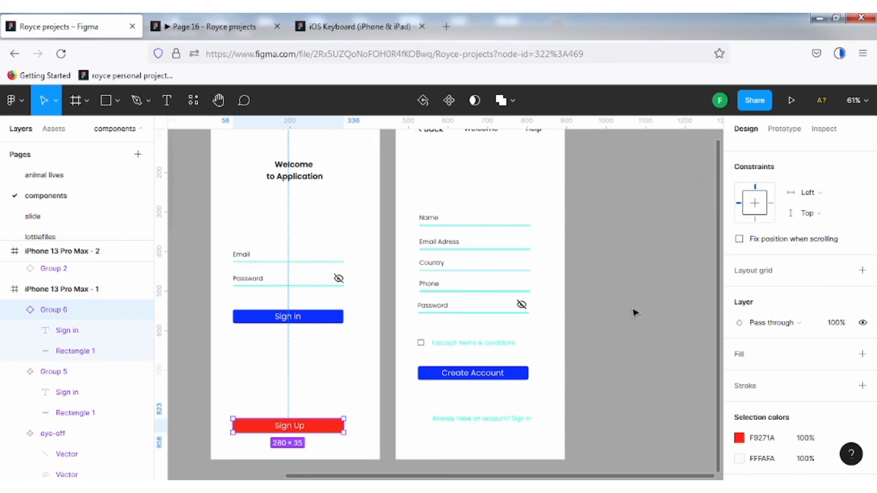
{"action": "key", "text": "Escape"}
Step: Recolour the underline of the main Email field component with the blue sampled from the Sign in button
{"action": "left_click", "coordinate": [308, 265]}
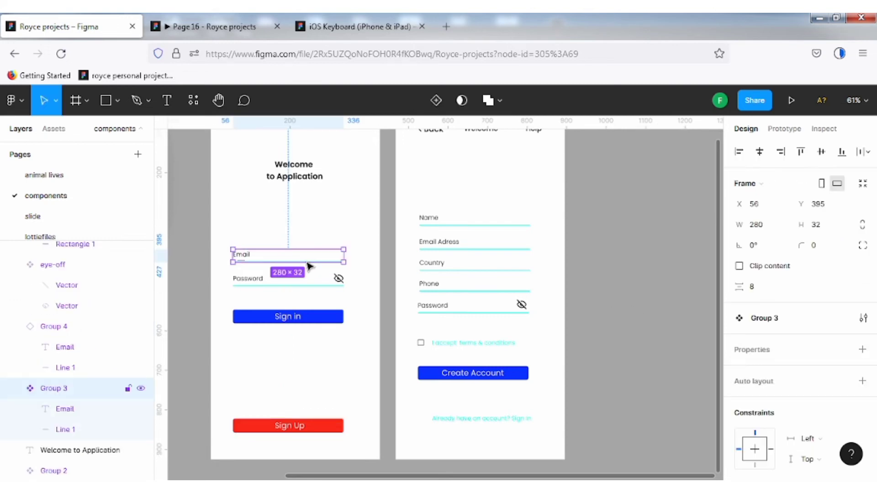
{"action": "left_click", "coordinate": [740, 369]}
{"action": "left_click", "coordinate": [588, 337]}
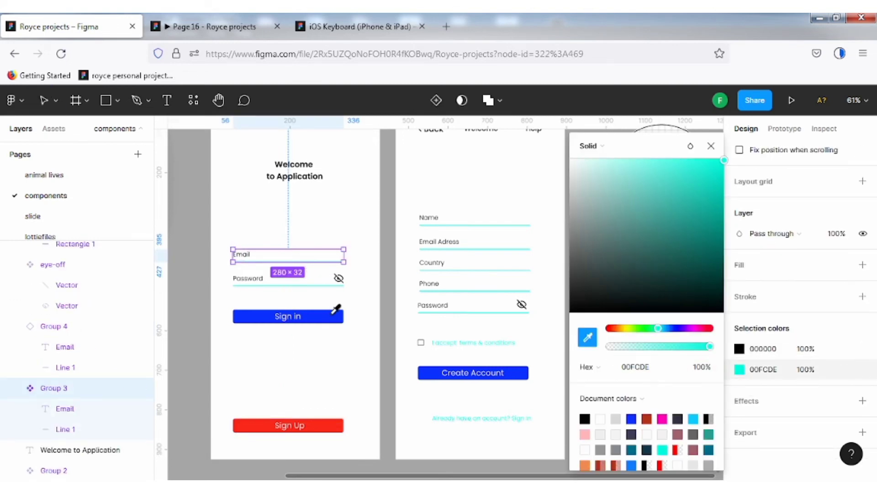
{"action": "left_click", "coordinate": [333, 316]}
{"action": "key", "text": "Escape"}
{"action": "key", "text": "Escape"}
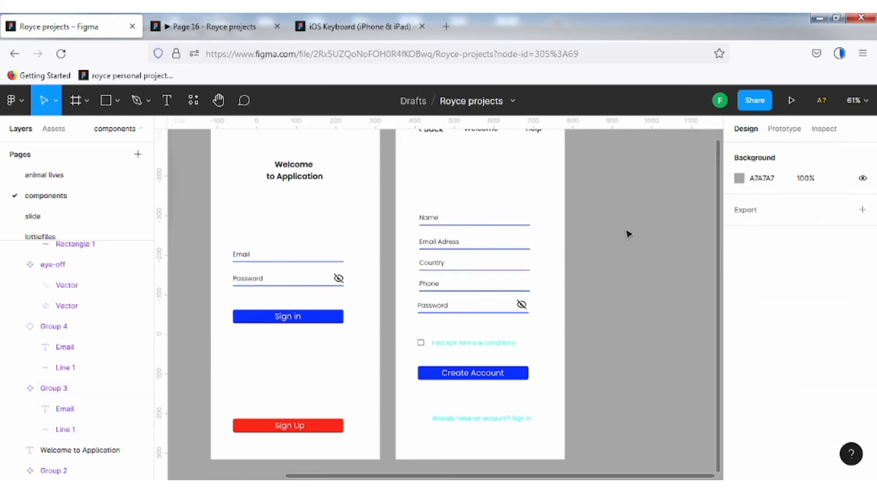
Step: Recolour the main eye-off icon component beside the sign-in Password field to blue 0F50F9
{"action": "left_click", "coordinate": [338, 278]}
{"action": "scroll", "coordinate": [800, 320], "scroll_direction": "down", "scroll_amount": 4}
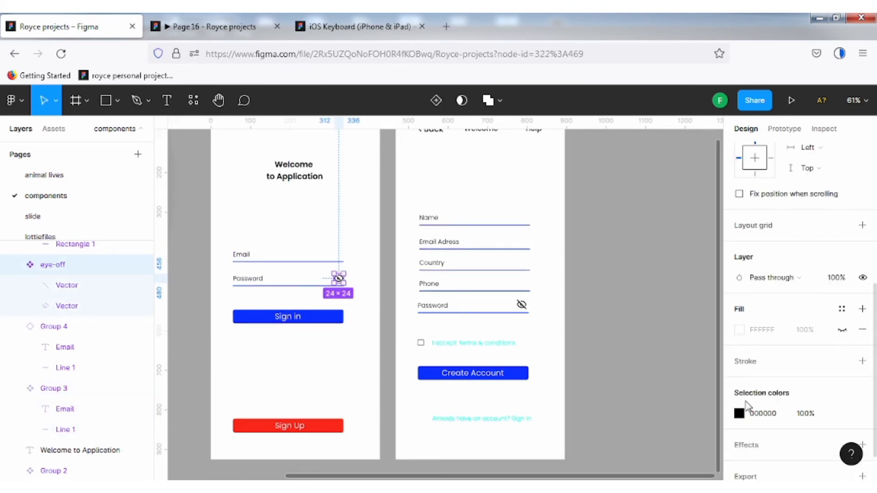
{"action": "left_click", "coordinate": [740, 413]}
{"action": "left_click_drag", "start_coordinate": [637, 329], "coordinate": [672, 329]}
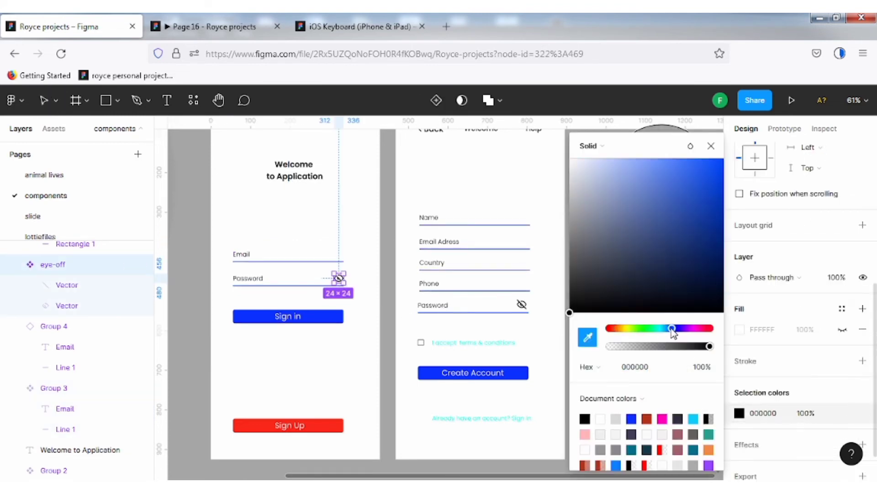
{"action": "left_click", "coordinate": [718, 171]}
{"action": "key", "text": "i"}
{"action": "key", "text": "Escape"}
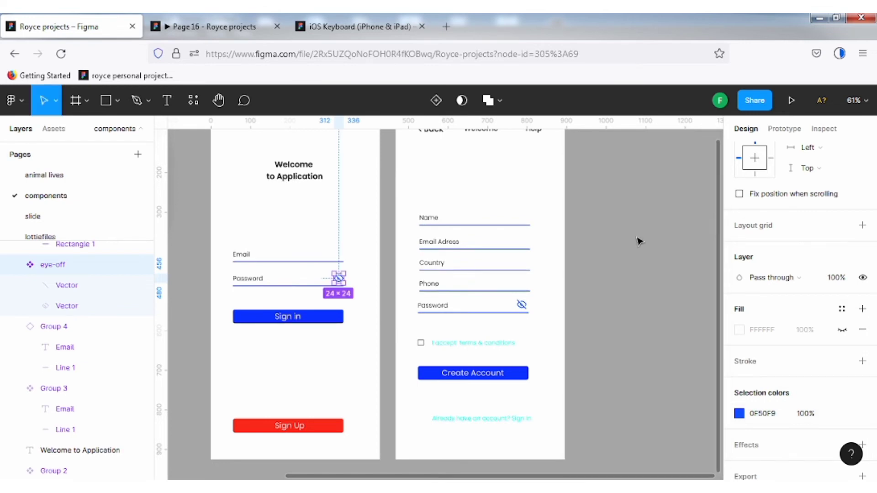
{"action": "left_click", "coordinate": [638, 242]}
Step: Duplicate the "I accept terms & conditions" text onto the first frame, just below the Sign in button
{"action": "left_click", "coordinate": [483, 347]}
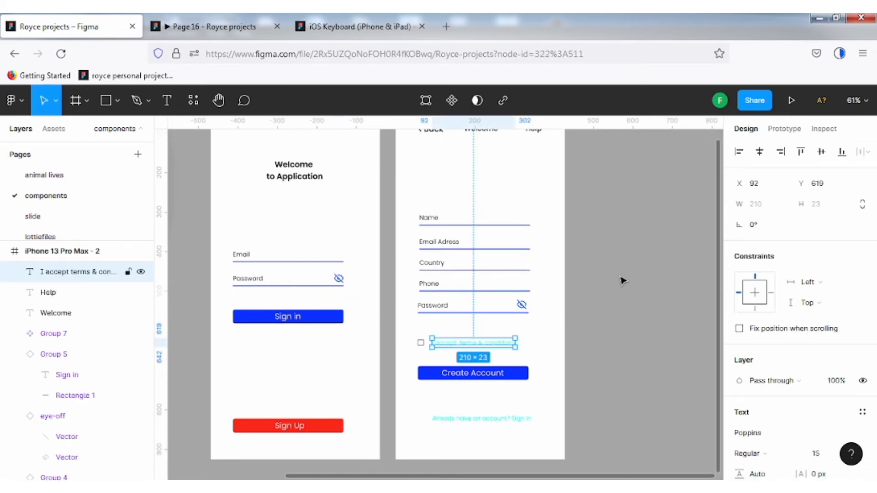
{"action": "left_click", "coordinate": [595, 290]}
{"action": "scroll", "coordinate": [596, 291], "scroll_direction": "up", "scroll_amount": 1}
{"action": "left_click_drag", "start_coordinate": [243, 234], "coordinate": [372, 221]}
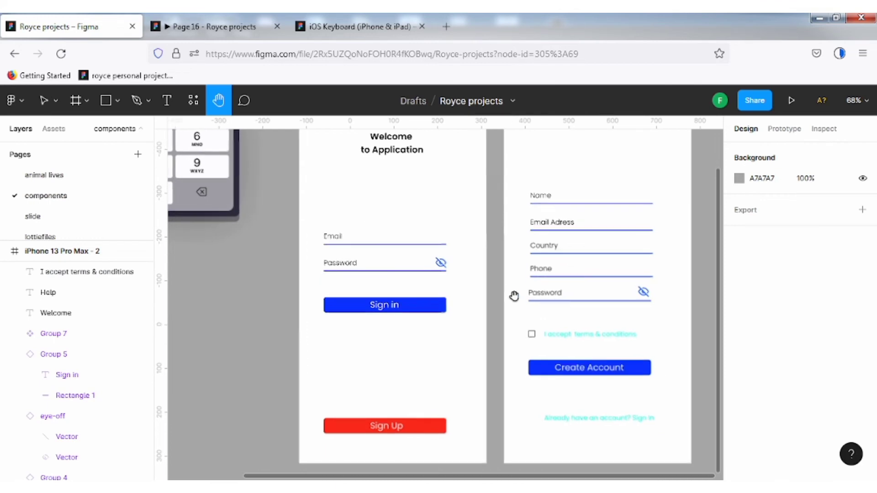
{"action": "scroll", "coordinate": [515, 295], "scroll_direction": "up", "scroll_amount": 3}
{"action": "left_click_drag", "start_coordinate": [596, 327], "coordinate": [578, 305]}
{"action": "key", "text": "v"}
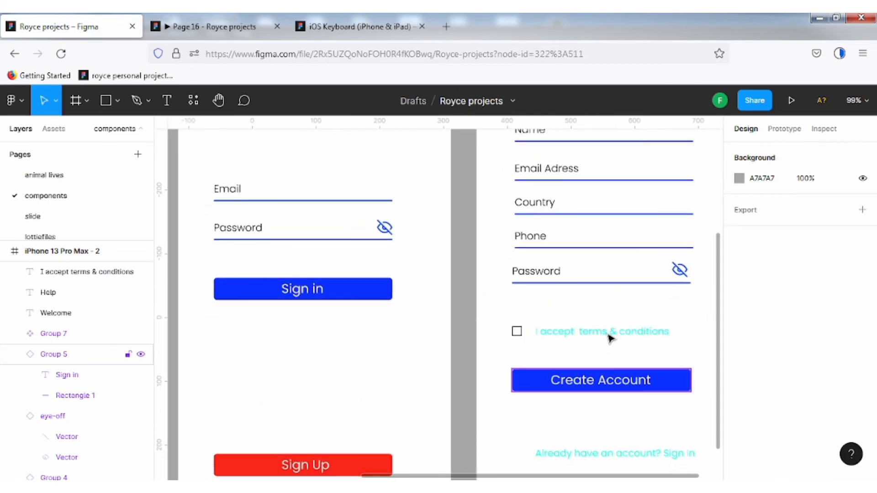
{"action": "double_click", "coordinate": [608, 334]}
{"action": "key", "text": "Escape"}
{"action": "left_click_drag", "start_coordinate": [631, 334], "coordinate": [333, 326]}
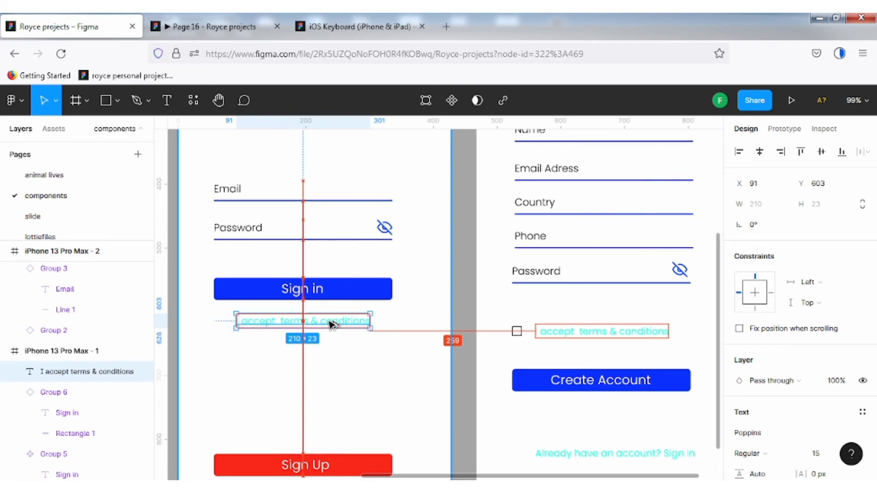
Step: Replace the duplicated text below the Sign in button with "Forgotten Password?"
{"action": "double_click", "coordinate": [367, 322]}
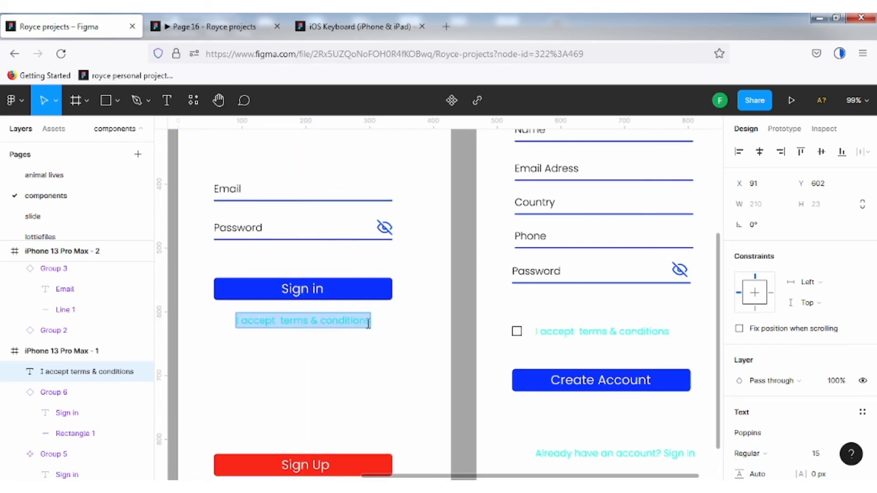
{"action": "type", "text": "Fo"}
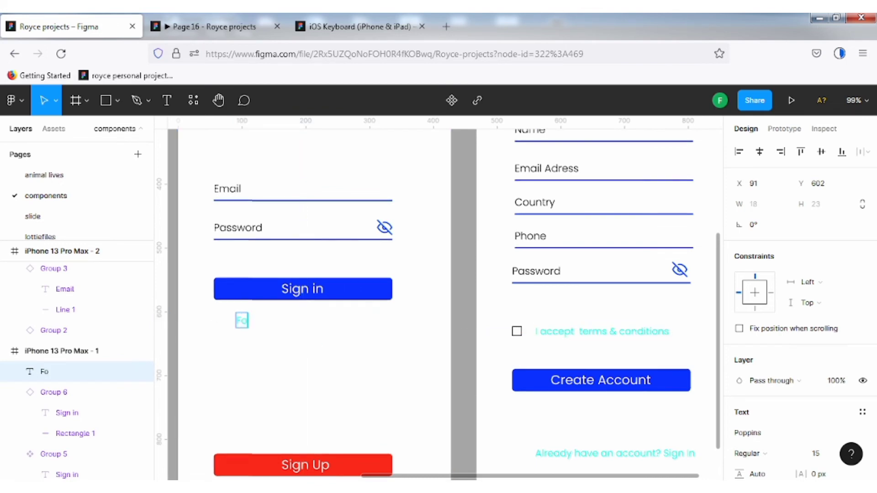
{"action": "type", "text": "rg"}
{"action": "key", "text": "BackSpace"}
{"action": "type", "text": "rgotte"}
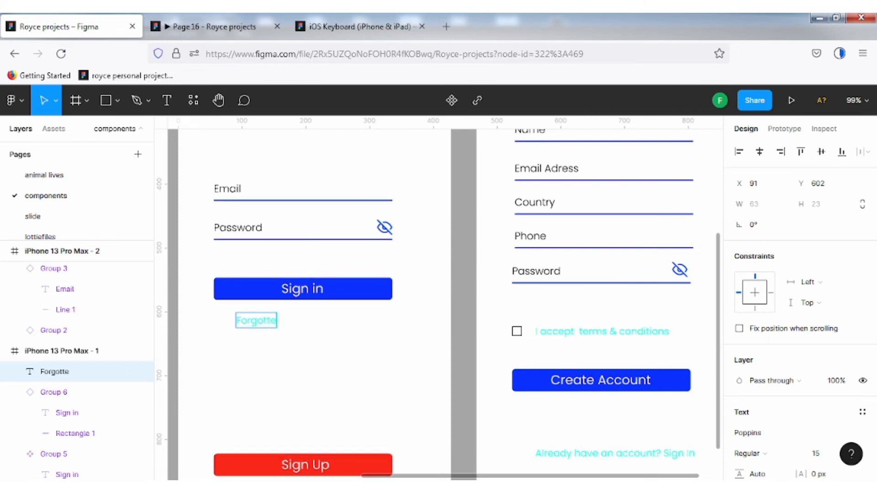
{"action": "type", "text": "n Password?"}
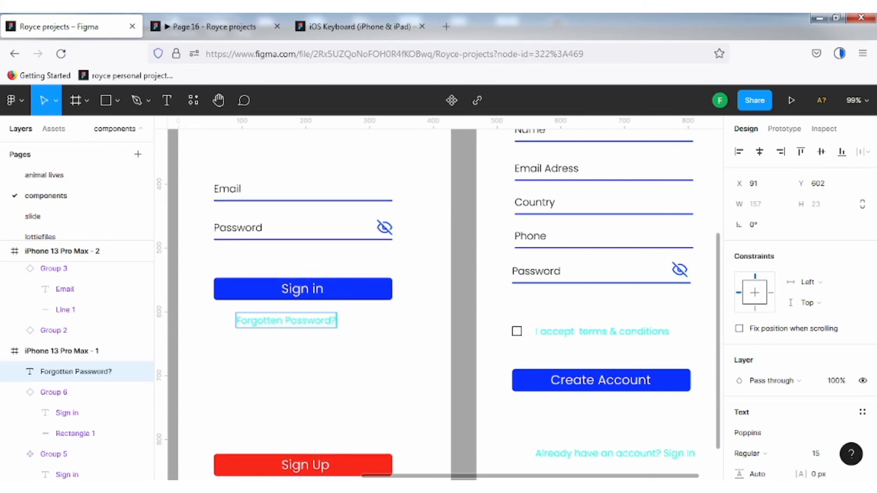
{"action": "key", "text": "Escape"}
Step: Recolour the "Forgotten Password?" text with the blue sampled from the Sign in button
{"action": "left_click", "coordinate": [740, 357]}
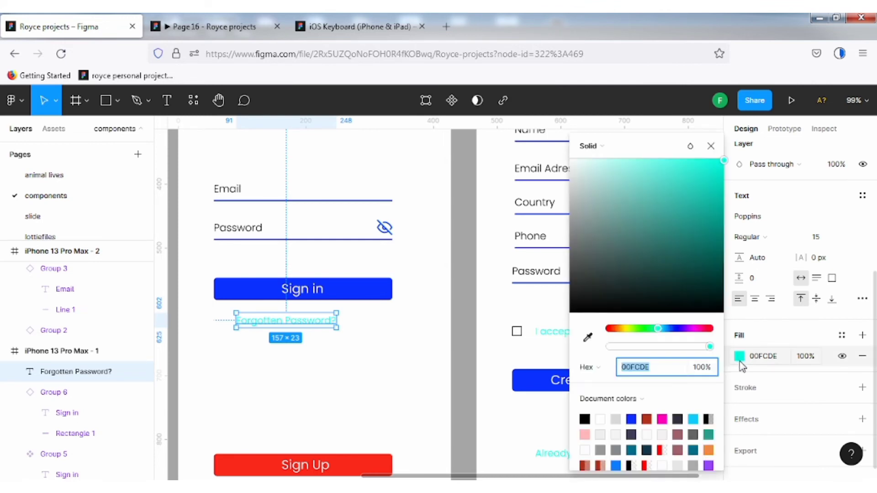
{"action": "left_click", "coordinate": [588, 339]}
{"action": "left_click", "coordinate": [368, 292]}
{"action": "left_click", "coordinate": [711, 147]}
Step: Recolour the "I accept terms & conditions" text on the registration frame with the blue sampled from the Create Account button
{"action": "left_click", "coordinate": [642, 333]}
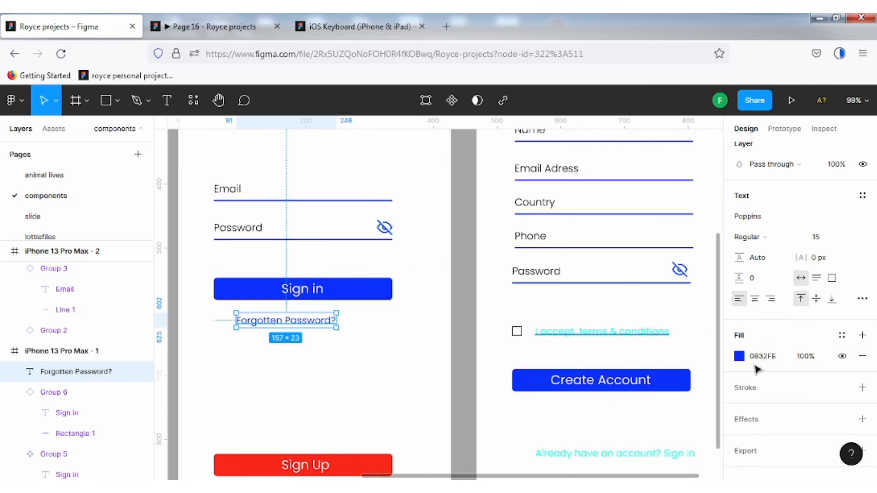
{"action": "left_click", "coordinate": [740, 356]}
{"action": "left_click", "coordinate": [588, 338]}
{"action": "left_click", "coordinate": [538, 377]}
{"action": "left_click", "coordinate": [711, 146]}
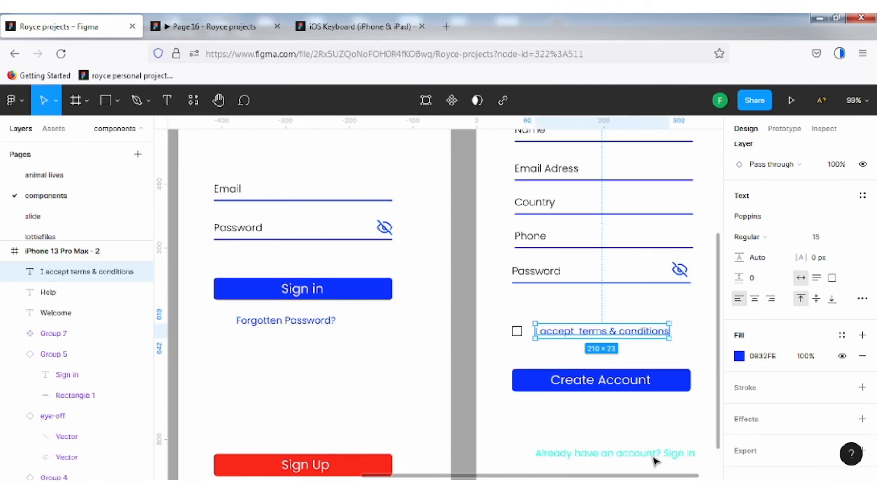
Step: Recolour the "Already have an account? Sign In" text to black 000000 from the document colors
{"action": "scroll", "coordinate": [633, 443], "scroll_direction": "down", "scroll_amount": 1}
{"action": "left_click", "coordinate": [633, 441]}
{"action": "left_click", "coordinate": [739, 357]}
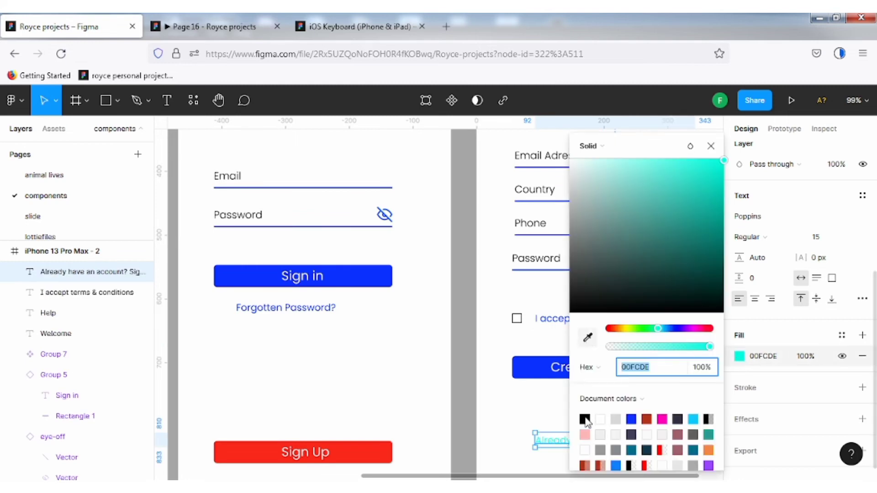
{"action": "left_click", "coordinate": [585, 419]}
{"action": "left_click", "coordinate": [588, 338]}
{"action": "key", "text": "Escape"}
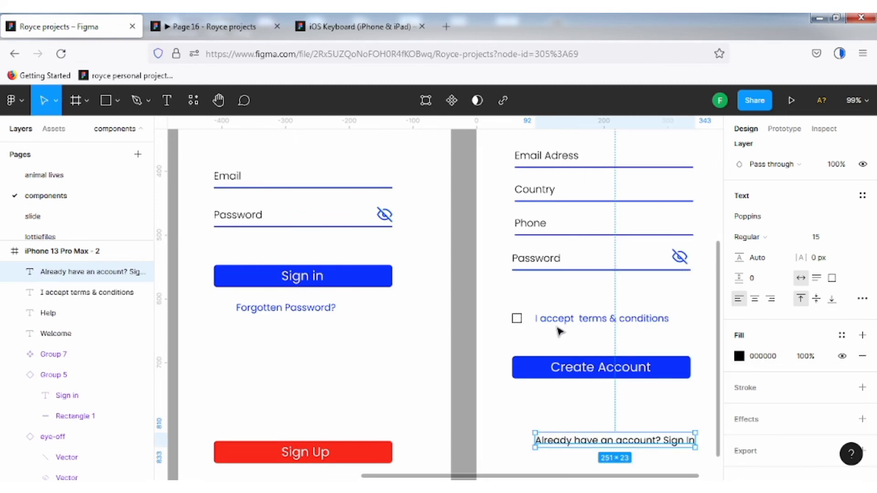
{"action": "left_click", "coordinate": [682, 333]}
Step: Recolour the stroke of the terms checkbox square with the blue sampled from the Create Account button
{"action": "left_click", "coordinate": [517, 319]}
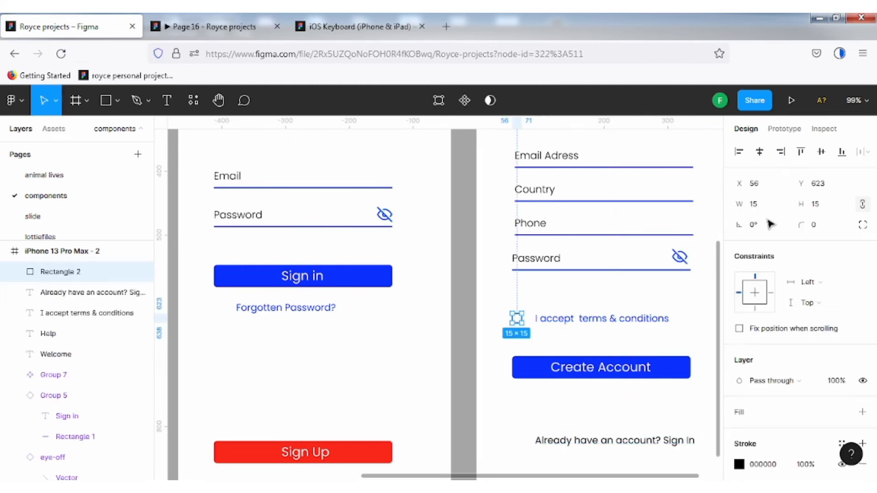
{"action": "left_click", "coordinate": [739, 465]}
{"action": "left_click", "coordinate": [588, 338]}
{"action": "left_click", "coordinate": [528, 371]}
{"action": "key", "text": "Escape"}
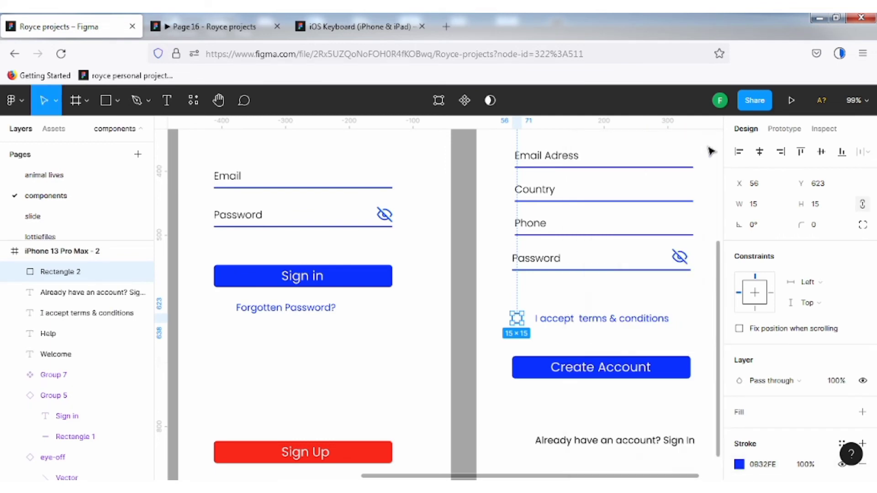
{"action": "scroll", "coordinate": [525, 253], "scroll_direction": "down", "scroll_amount": 3}
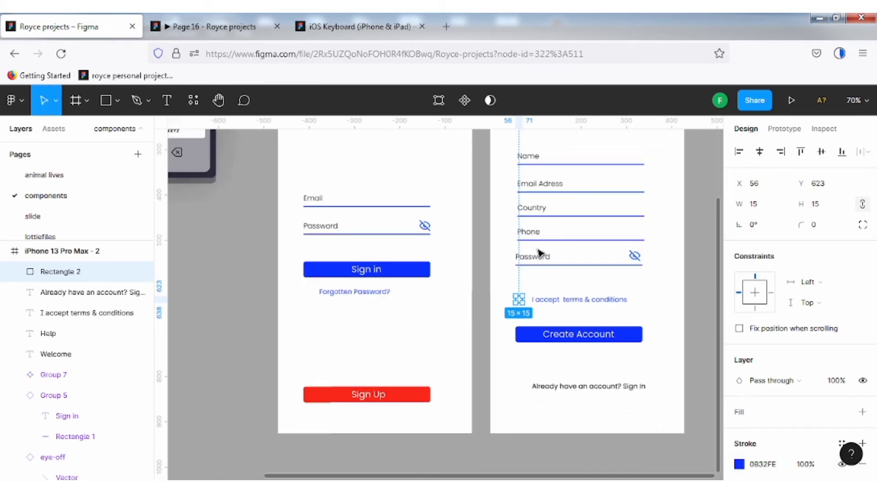
{"action": "left_click", "coordinate": [699, 206]}
Step: Check the sign-in and registration screens in the prototype preview, then return to the design file
{"action": "scroll", "coordinate": [699, 206], "scroll_direction": "up", "scroll_amount": 1}
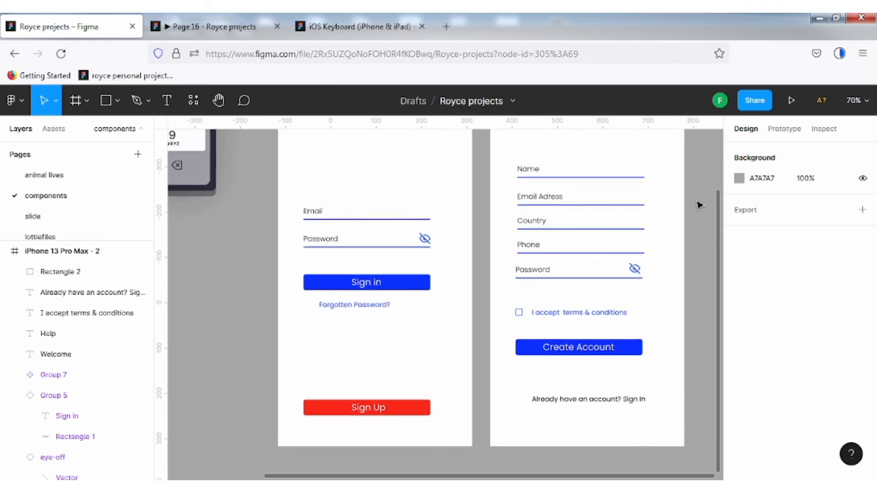
{"action": "scroll", "coordinate": [697, 203], "scroll_direction": "up", "scroll_amount": 5}
{"action": "left_click", "coordinate": [192, 26]}
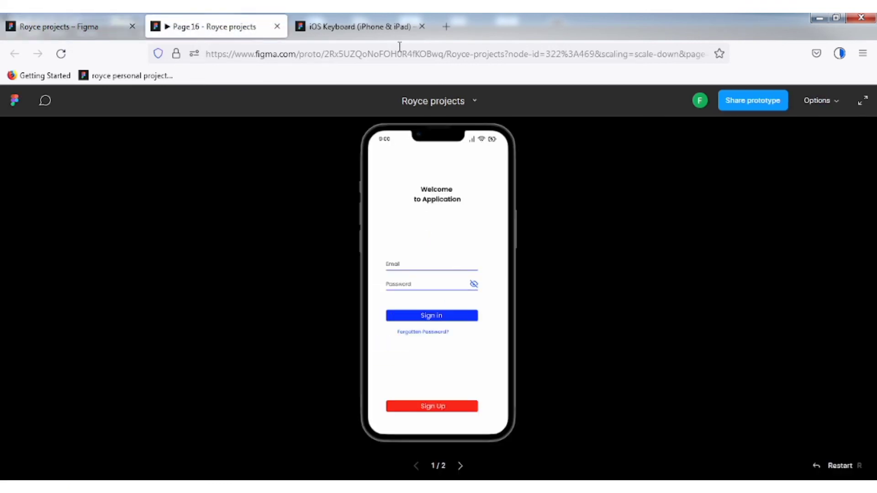
{"action": "key", "text": "Right"}
{"action": "key", "text": "Left"}
{"action": "key", "text": "Right"}
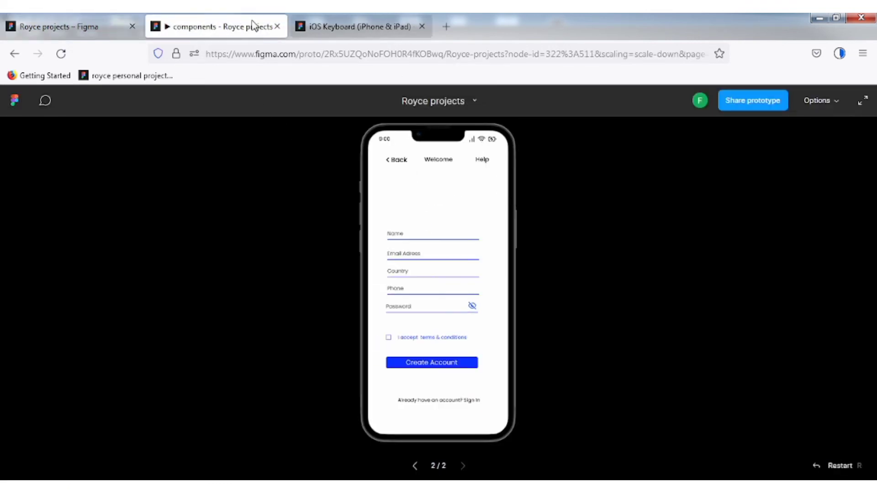
{"action": "left_click", "coordinate": [48, 28]}
Step: Recolour the "Already have an account? Sign In" text on the registration frame with the red sampled from the Sign Up button
{"action": "scroll", "coordinate": [546, 250], "scroll_direction": "down", "scroll_amount": 3}
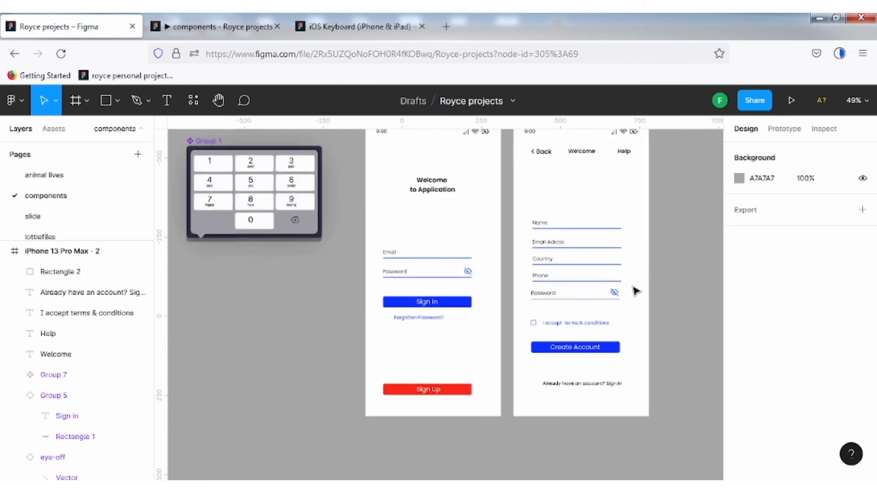
{"action": "left_click", "coordinate": [573, 384]}
{"action": "scroll", "coordinate": [743, 428], "scroll_direction": "down", "scroll_amount": 3}
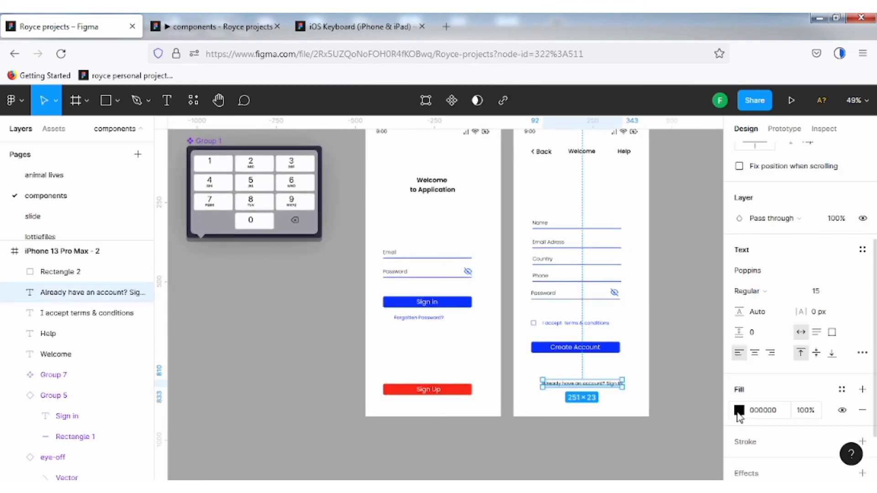
{"action": "left_click", "coordinate": [738, 411]}
{"action": "left_click", "coordinate": [588, 338]}
{"action": "left_click", "coordinate": [459, 390]}
{"action": "left_click", "coordinate": [708, 145]}
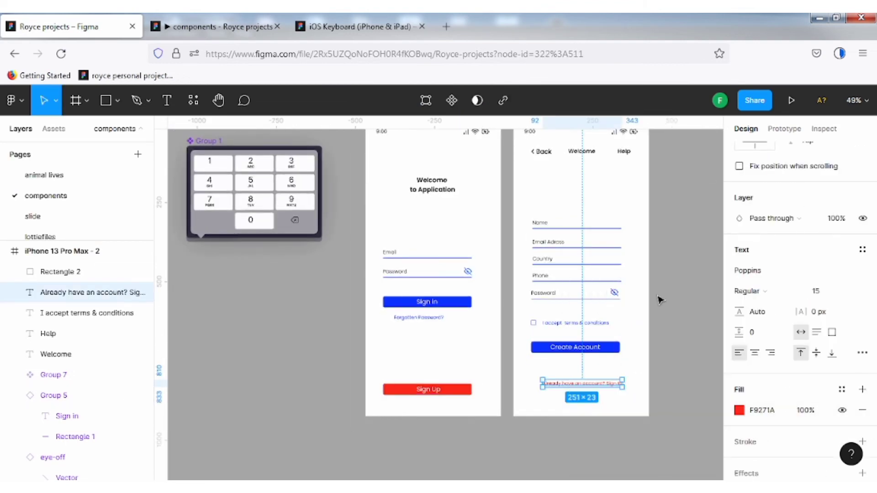
{"action": "left_click", "coordinate": [669, 299]}
Step: Recolour only the words "Sign In" in the account prompt with the blue sampled from the Create Account button
{"action": "scroll", "coordinate": [644, 394], "scroll_direction": "up", "scroll_amount": 5}
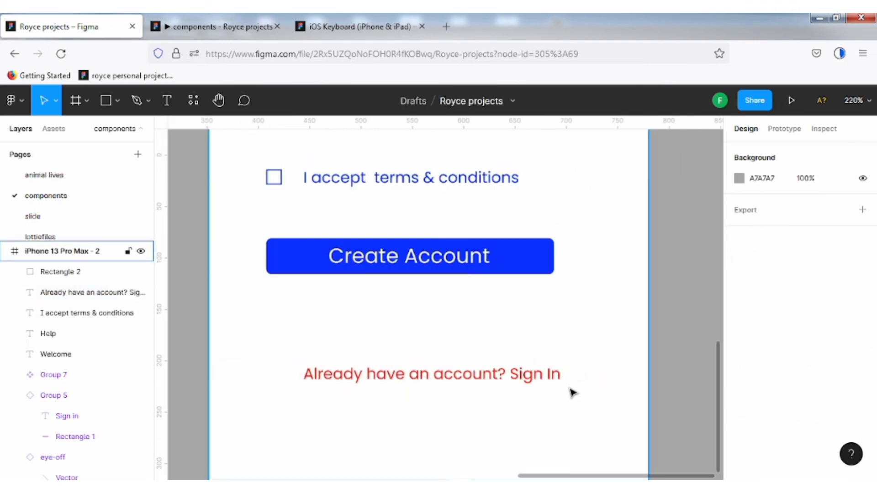
{"action": "left_click", "coordinate": [558, 378]}
{"action": "double_click", "coordinate": [558, 375]}
{"action": "left_click", "coordinate": [539, 374]}
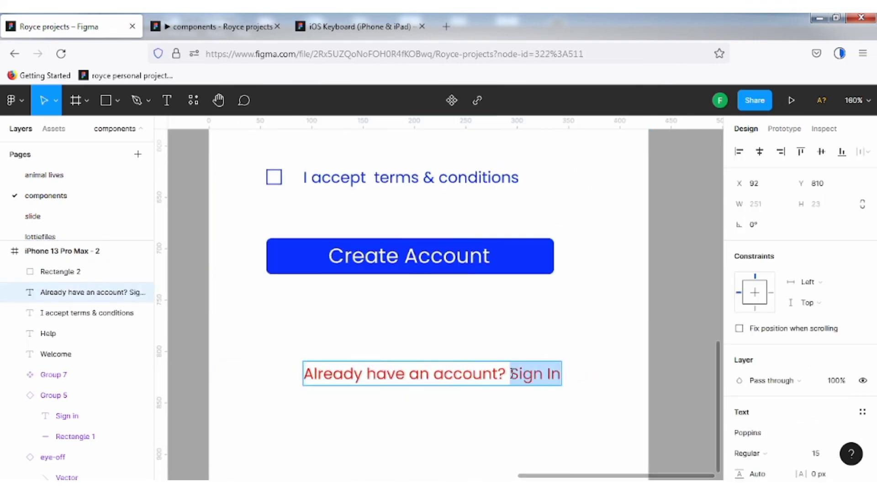
{"action": "scroll", "coordinate": [777, 356], "scroll_direction": "down", "scroll_amount": 5}
{"action": "left_click", "coordinate": [739, 338]}
{"action": "left_click", "coordinate": [588, 338]}
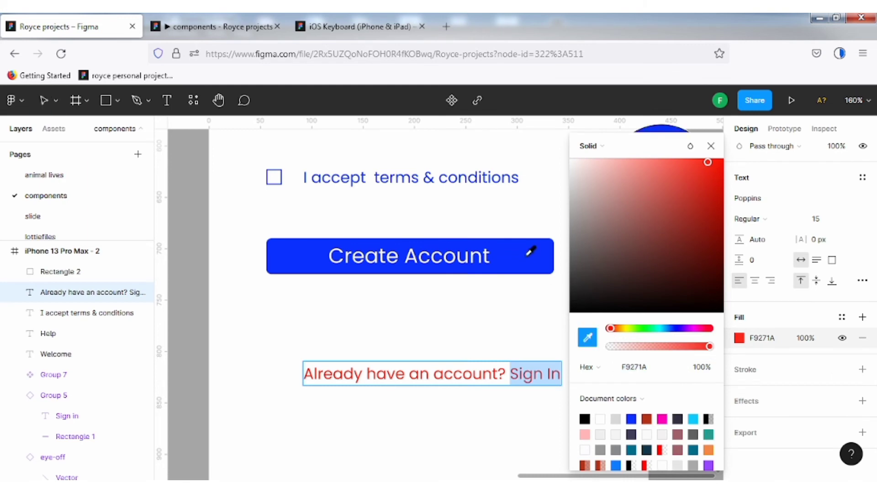
{"action": "left_click", "coordinate": [527, 255]}
{"action": "left_click", "coordinate": [711, 146]}
{"action": "scroll", "coordinate": [619, 365], "scroll_direction": "down", "scroll_amount": 5}
{"action": "key", "text": "Escape"}
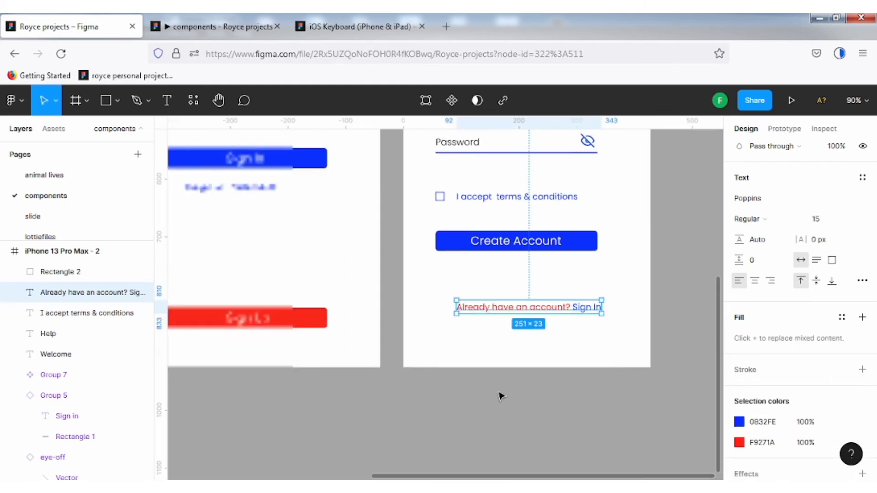
Step: Examine the two-coloured account prompt up close and review both phone frames side by side
{"action": "scroll", "coordinate": [398, 388], "scroll_direction": "down", "scroll_amount": 4}
{"action": "scroll", "coordinate": [571, 294], "scroll_direction": "up", "scroll_amount": 3}
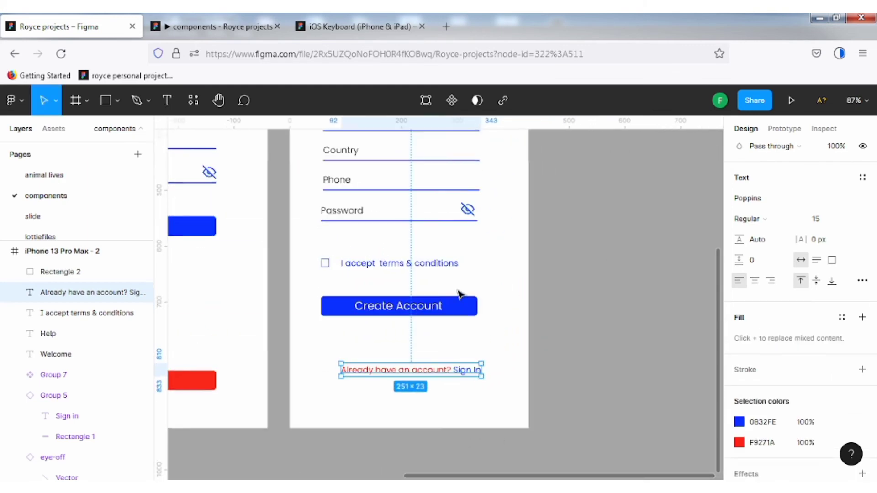
{"action": "scroll", "coordinate": [548, 245], "scroll_direction": "down", "scroll_amount": 1}
{"action": "scroll", "coordinate": [571, 250], "scroll_direction": "down", "scroll_amount": 2}
{"action": "scroll", "coordinate": [615, 274], "scroll_direction": "up", "scroll_amount": 2}
{"action": "key", "text": "shift+2"}
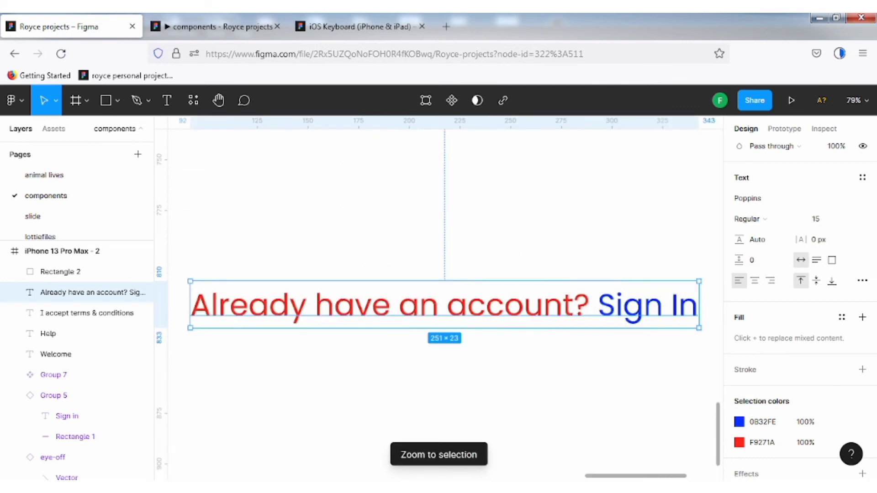
{"action": "key", "text": "shift+1"}
{"action": "left_click", "coordinate": [708, 242]}
{"action": "key", "text": "space"}
{"action": "left_click_drag", "start_coordinate": [593, 270], "coordinate": [475, 271]}
{"action": "left_click", "coordinate": [452, 140]}
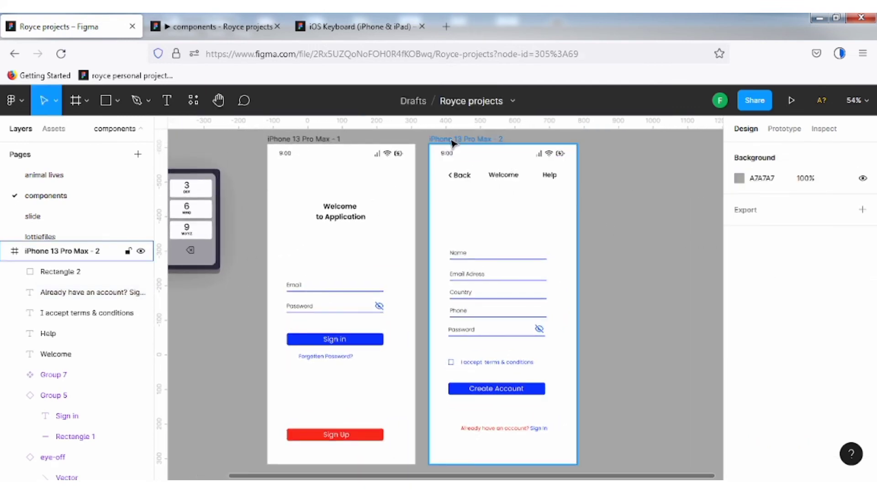
{"action": "key", "text": "ctrl+d"}
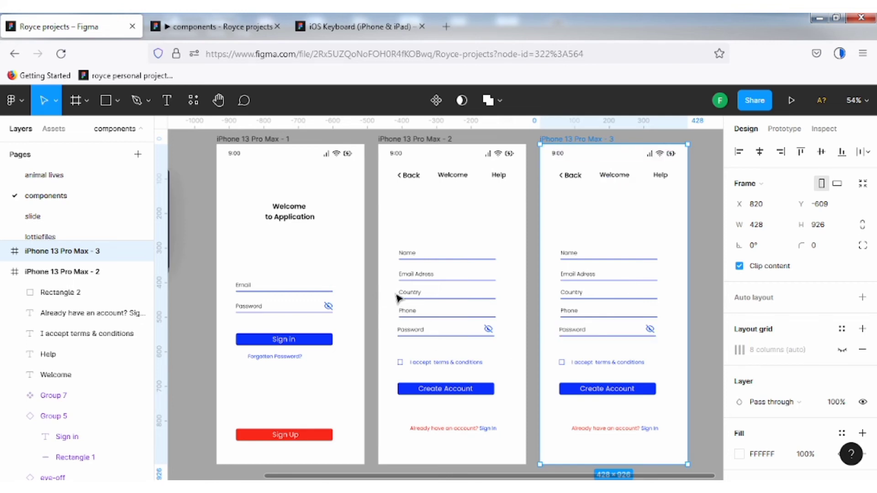
{"action": "key", "text": "Delete"}
{"action": "left_click", "coordinate": [264, 176]}
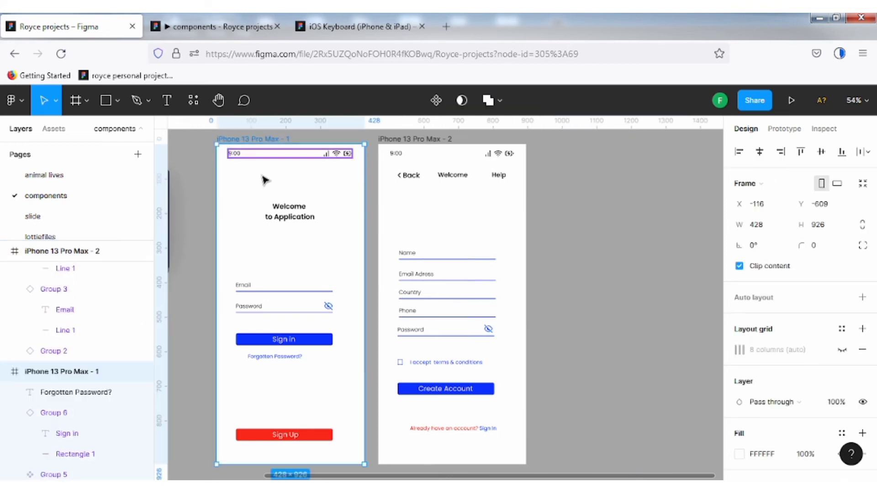
{"action": "key", "text": "ctrl+d"}
{"action": "key", "text": "Delete"}
Step: Duplicate the iPhone 13 Pro Max - 2 frame and change the copy's "Welcome" header text to "Sign Up"
{"action": "left_click", "coordinate": [421, 143]}
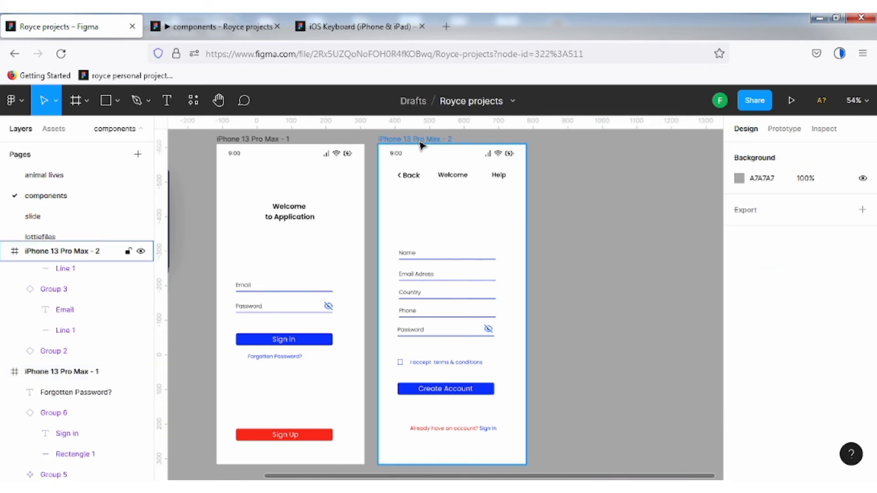
{"action": "key", "text": "ctrl+d"}
{"action": "left_click", "coordinate": [618, 176]}
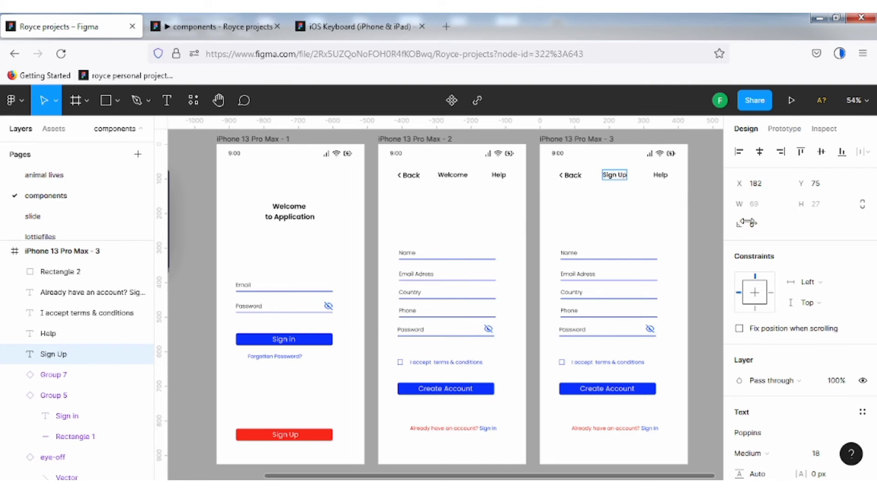
{"action": "key", "text": "Escape"}
Step: Recolour the Back component's text and chevron on the second frame with the blue sampled from the Create Account button
{"action": "left_click", "coordinate": [411, 180]}
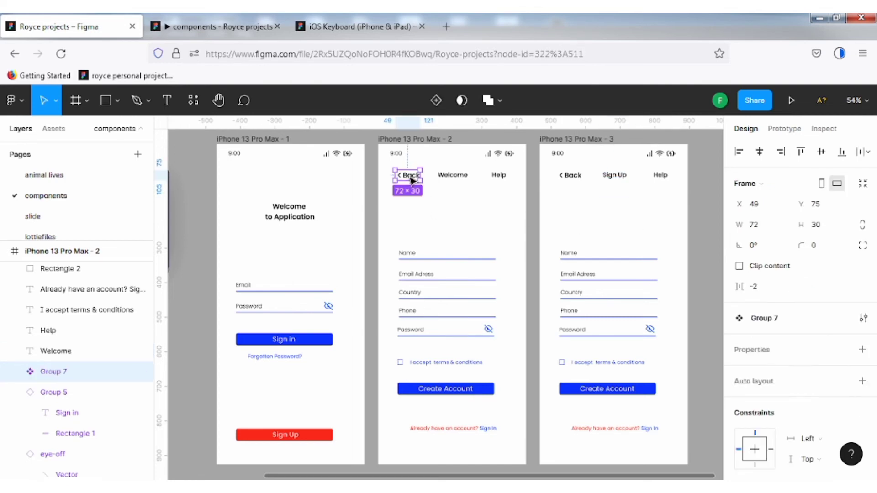
{"action": "double_click", "coordinate": [411, 180]}
{"action": "left_click", "coordinate": [704, 179]}
{"action": "left_click", "coordinate": [410, 180]}
{"action": "key", "text": "Return"}
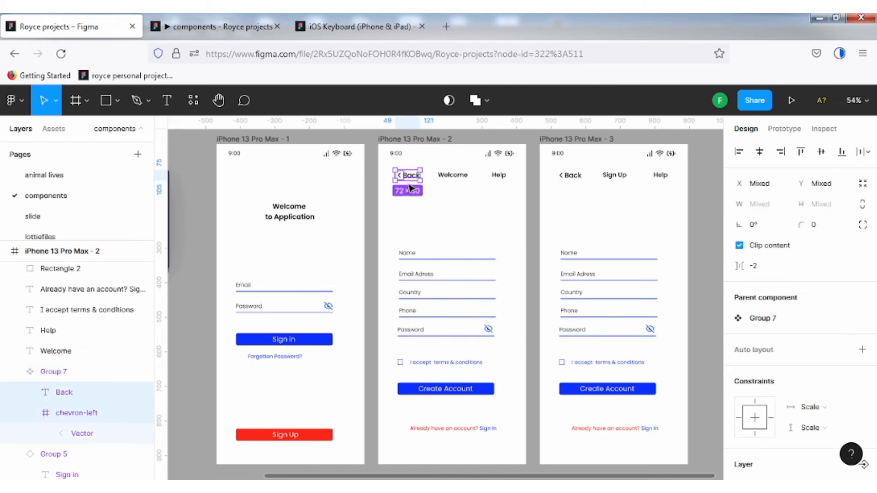
{"action": "key", "text": "shift+Return"}
{"action": "key", "text": "Return"}
{"action": "scroll", "coordinate": [752, 414], "scroll_direction": "down", "scroll_amount": 5}
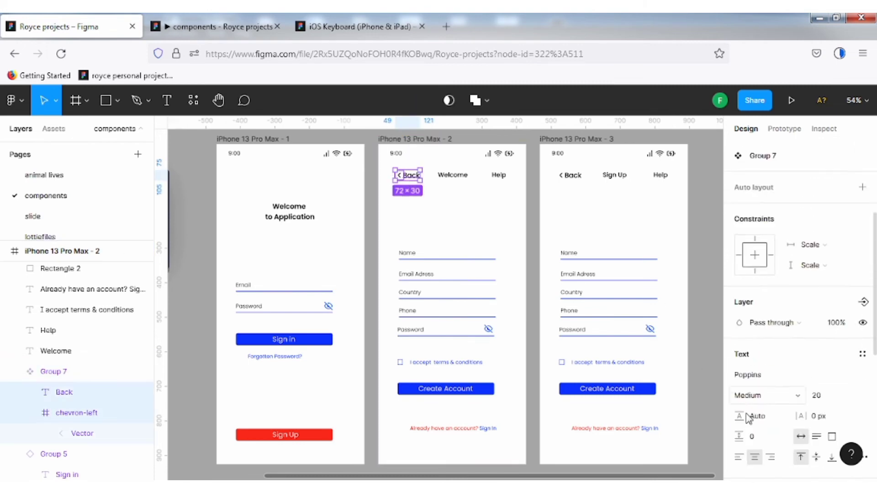
{"action": "left_click", "coordinate": [740, 389]}
{"action": "left_click", "coordinate": [588, 337]}
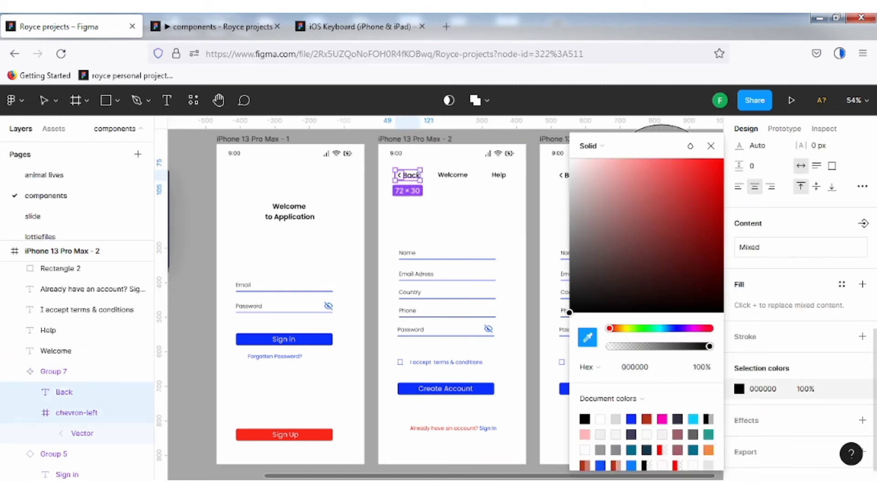
{"action": "left_click", "coordinate": [486, 387]}
{"action": "left_click", "coordinate": [710, 146]}
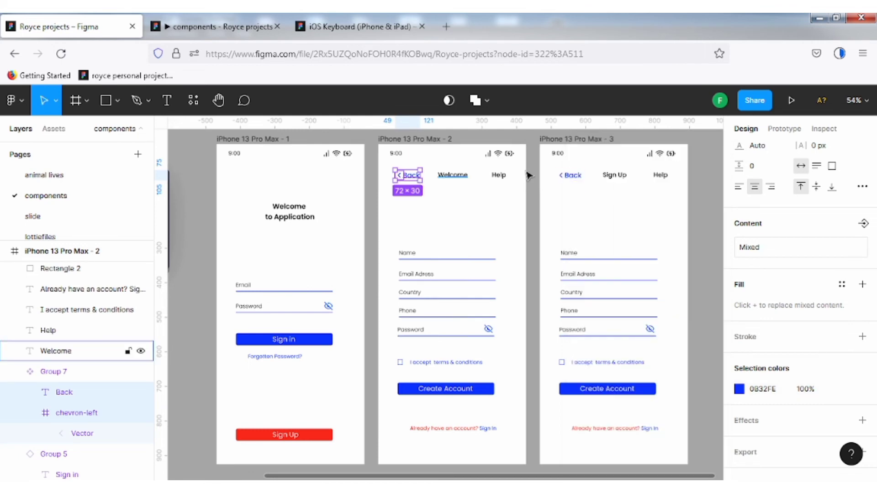
{"action": "left_click", "coordinate": [704, 213]}
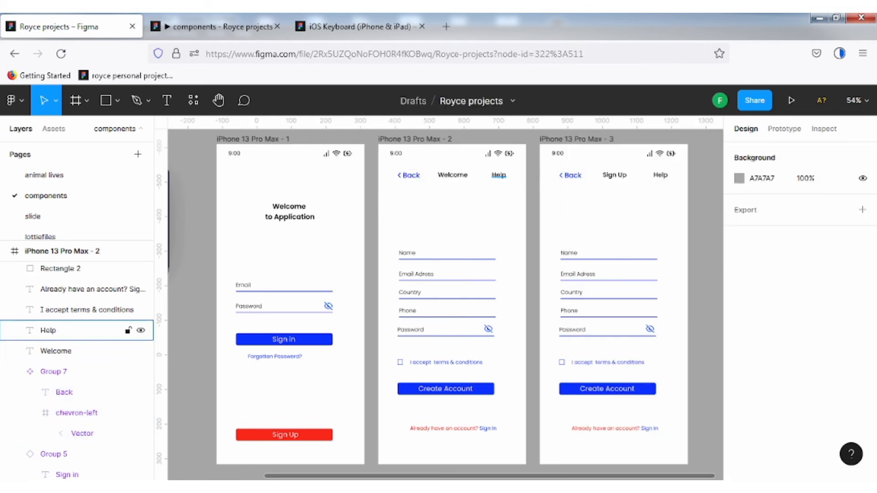
Step: Recolour the "Help" text on the second frame with the blue sampled from the Create Account button
{"action": "left_click", "coordinate": [48, 330]}
{"action": "scroll", "coordinate": [799, 320], "scroll_direction": "down", "scroll_amount": 3}
{"action": "left_click", "coordinate": [739, 410]}
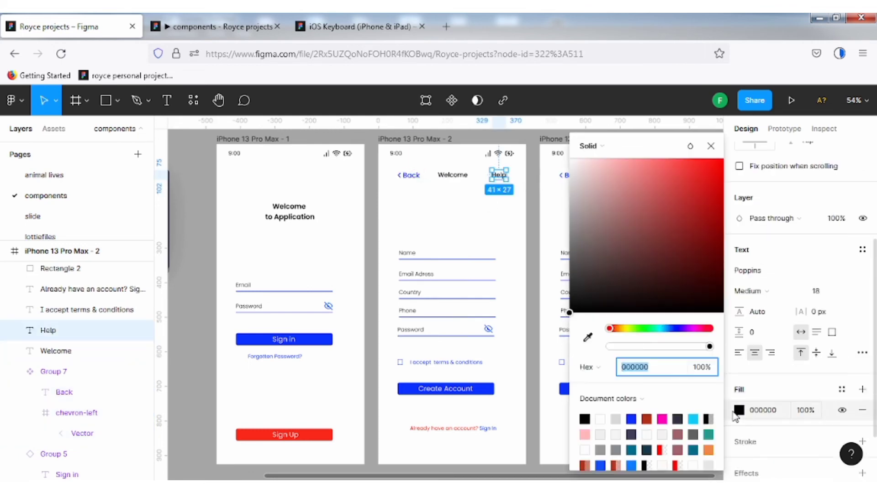
{"action": "left_click", "coordinate": [588, 338]}
{"action": "left_click", "coordinate": [488, 384]}
{"action": "left_click", "coordinate": [711, 146]}
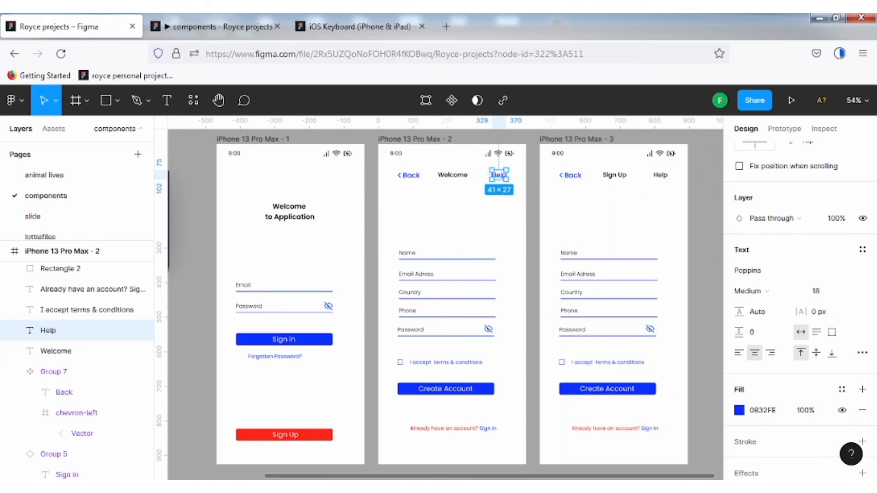
Step: Recolour the "Help" text on the third frame with the same Create Account blue
{"action": "left_click", "coordinate": [660, 175]}
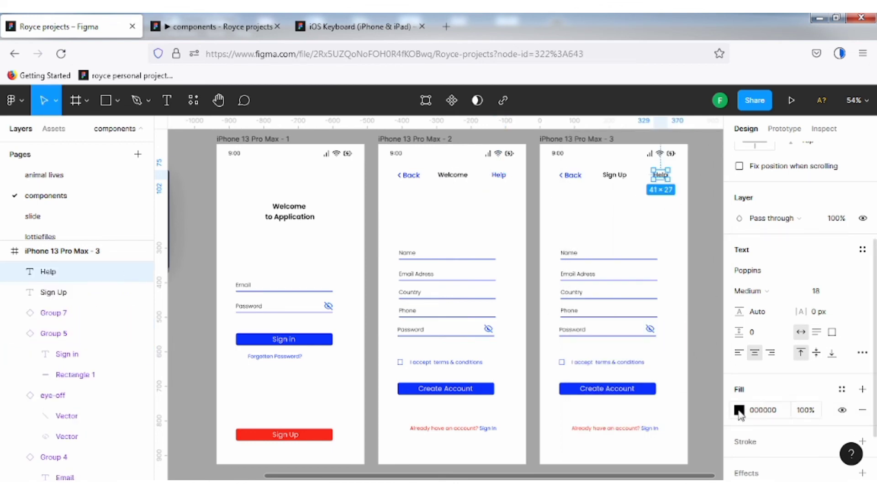
{"action": "left_click", "coordinate": [739, 411]}
{"action": "left_click", "coordinate": [588, 338]}
{"action": "left_click", "coordinate": [488, 388]}
{"action": "left_click", "coordinate": [711, 147]}
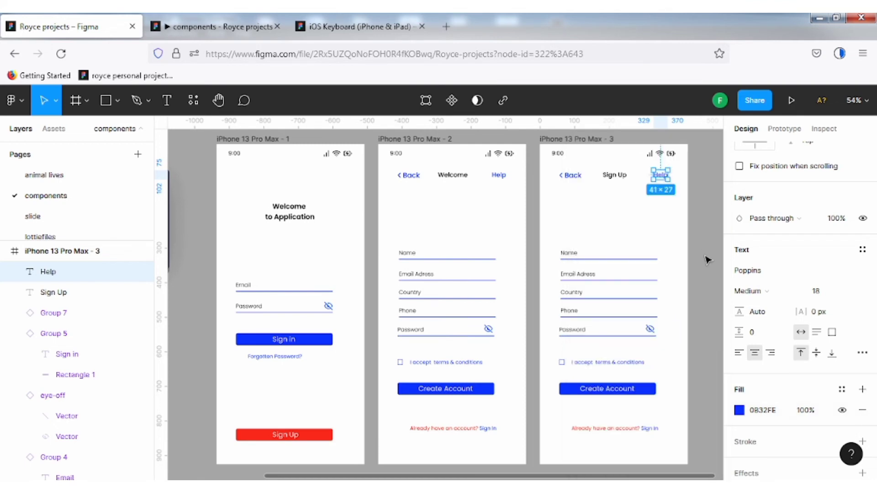
{"action": "left_click", "coordinate": [692, 233]}
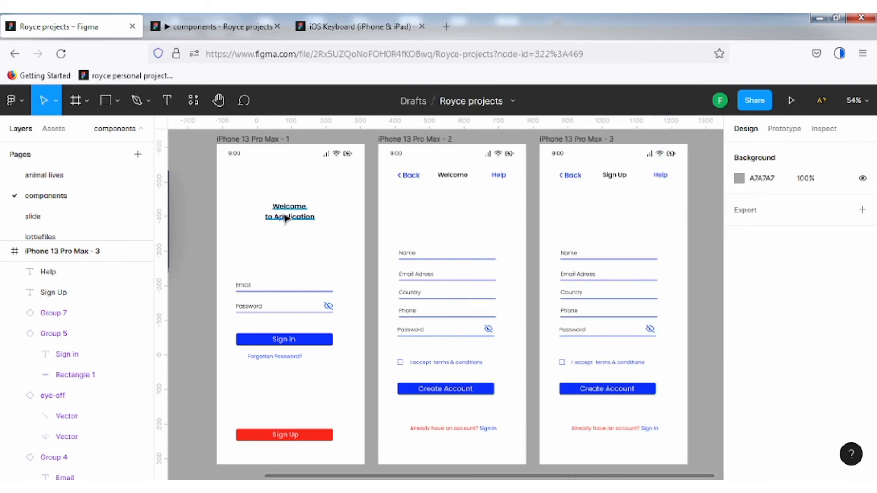
Step: Copy the "Welcome to Application" heading into the third frame, change its text to "Phone NUmber" and make it auto width
{"action": "left_click_drag", "start_coordinate": [286, 218], "coordinate": [593, 215]}
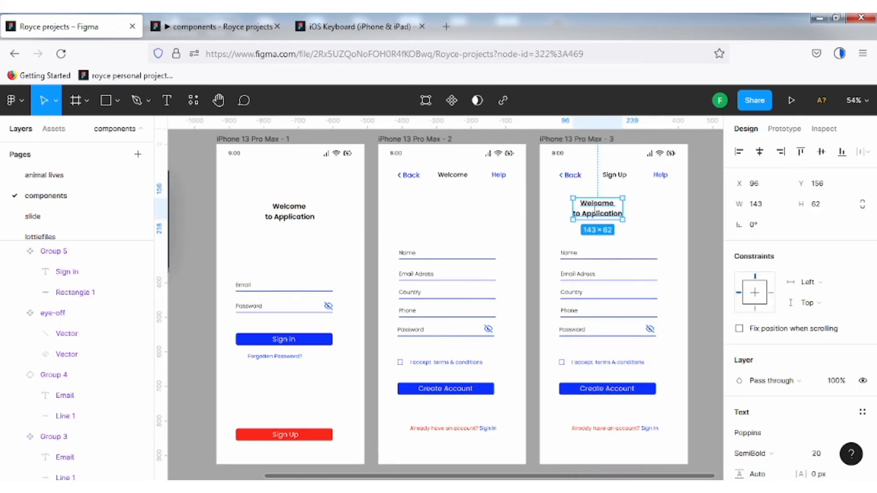
{"action": "double_click", "coordinate": [610, 204]}
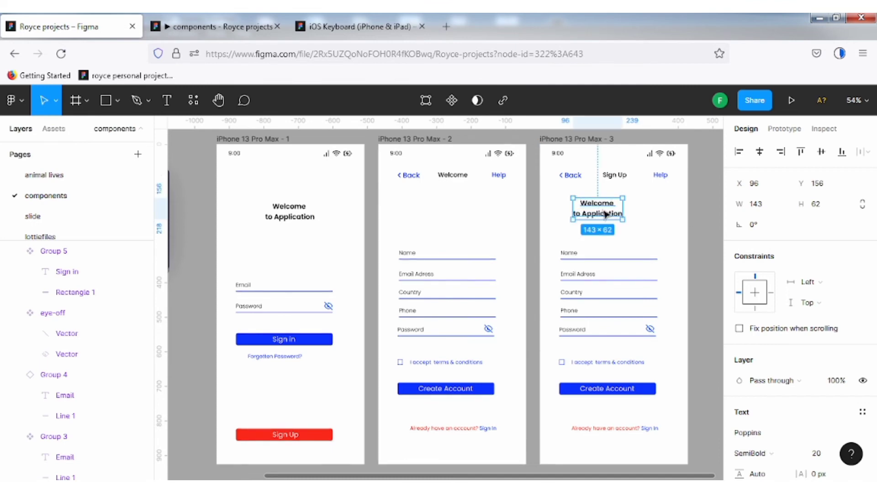
{"action": "type", "text": "Phone NUmbe"}
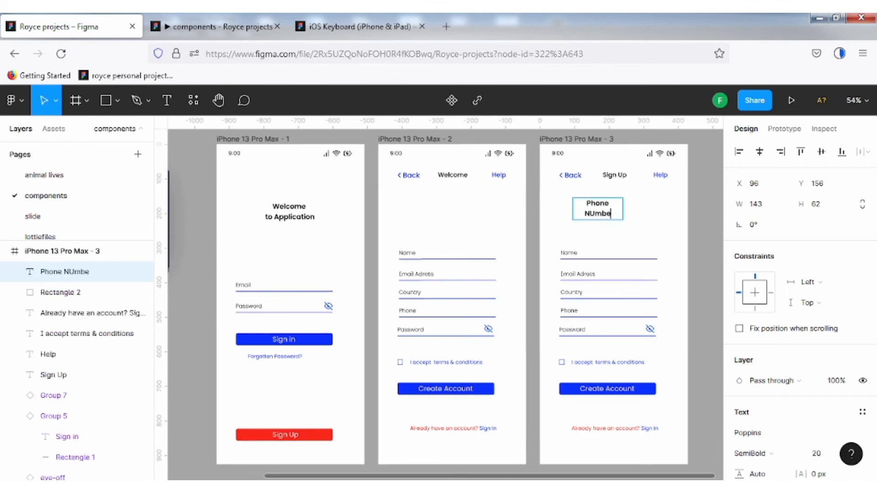
{"action": "type", "text": "r"}
{"action": "scroll", "coordinate": [803, 315], "scroll_direction": "down", "scroll_amount": 5}
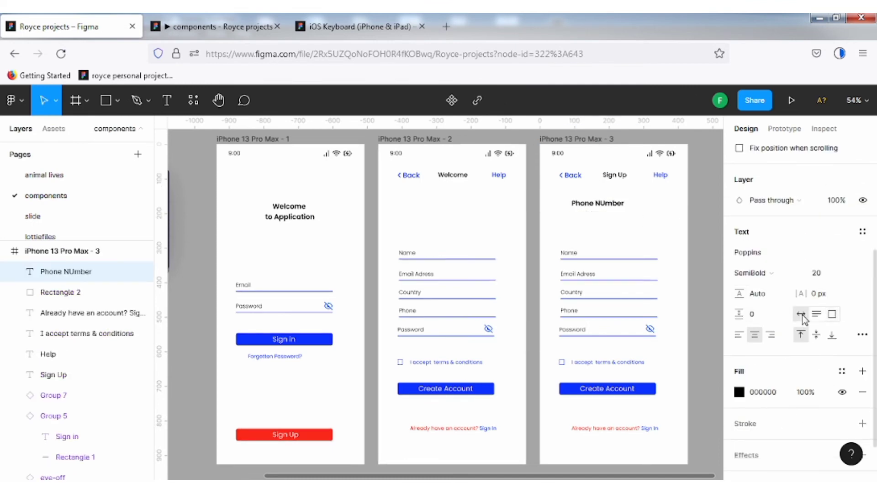
Step: Place the "Phone NUmber" heading beneath the Back link on the third frame and set its font size to 32
{"action": "left_click_drag", "start_coordinate": [606, 208], "coordinate": [590, 196]}
{"action": "scroll", "coordinate": [836, 366], "scroll_direction": "down", "scroll_amount": 1}
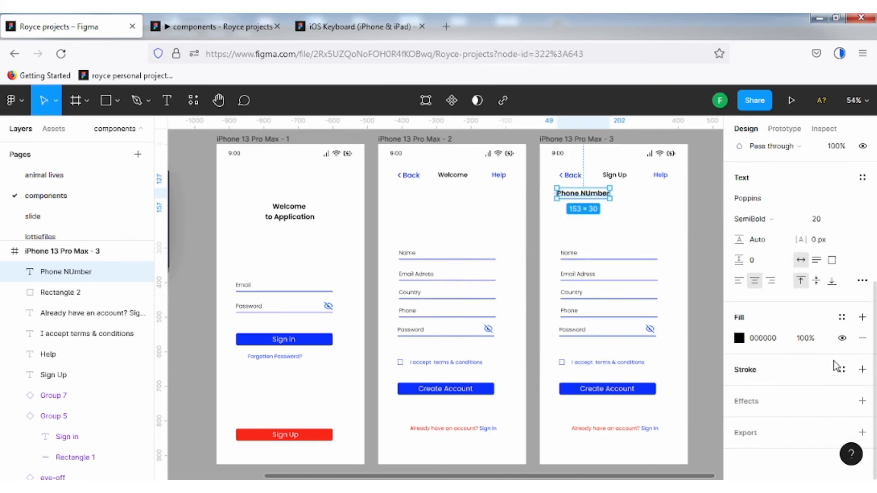
{"action": "scroll", "coordinate": [836, 365], "scroll_direction": "up", "scroll_amount": 1}
{"action": "left_click", "coordinate": [841, 274]}
{"action": "left_click", "coordinate": [832, 303]}
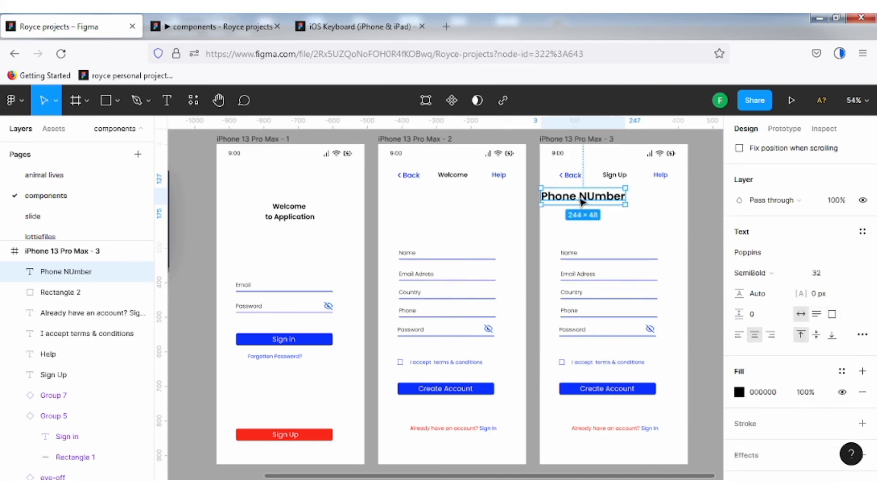
{"action": "left_click_drag", "start_coordinate": [582, 199], "coordinate": [593, 201]}
Step: Align the "Phone NUmber" heading with the left edge of the form, at about X 56, Y 131
{"action": "scroll", "coordinate": [615, 236], "scroll_direction": "up", "scroll_amount": 2}
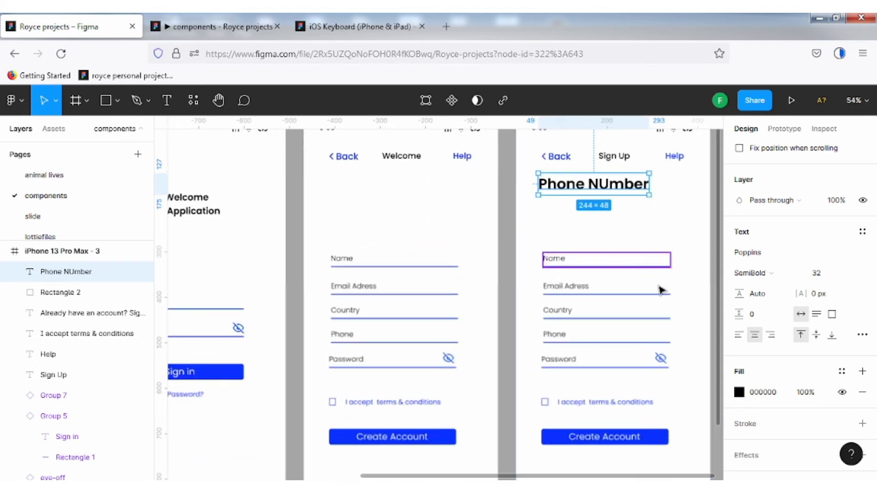
{"action": "key", "text": "space"}
{"action": "left_click_drag", "start_coordinate": [621, 252], "coordinate": [519, 246]}
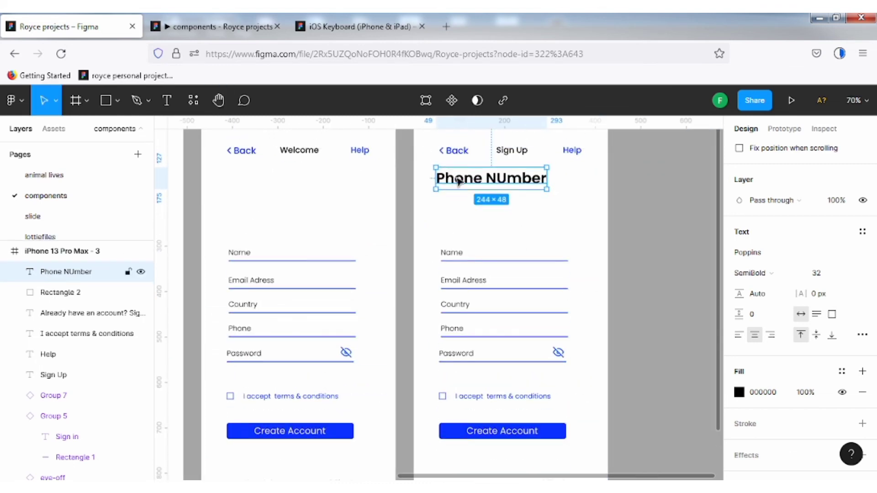
{"action": "left_click_drag", "start_coordinate": [458, 182], "coordinate": [462, 183]}
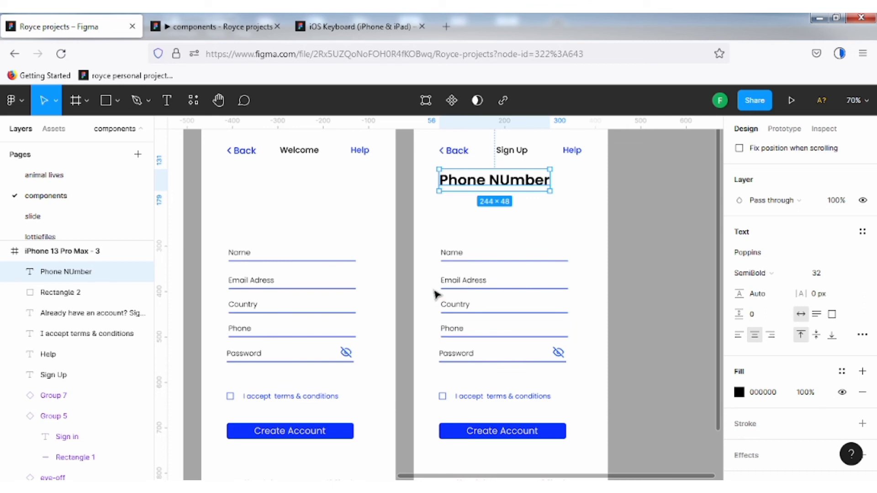
Step: Delete the form fields and terms row from the third frame and copy the Create Account button beneath the "Phone NUmber" heading
{"action": "left_click_drag", "start_coordinate": [640, 226], "coordinate": [430, 410]}
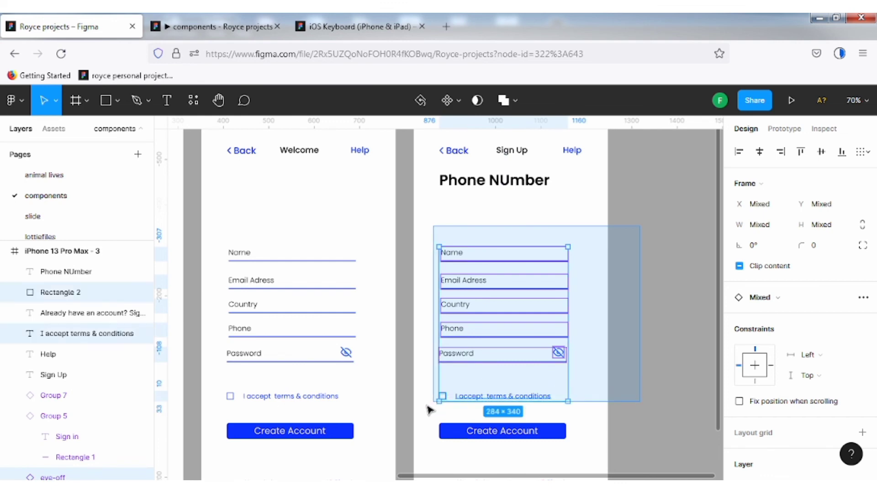
{"action": "key", "text": "Delete"}
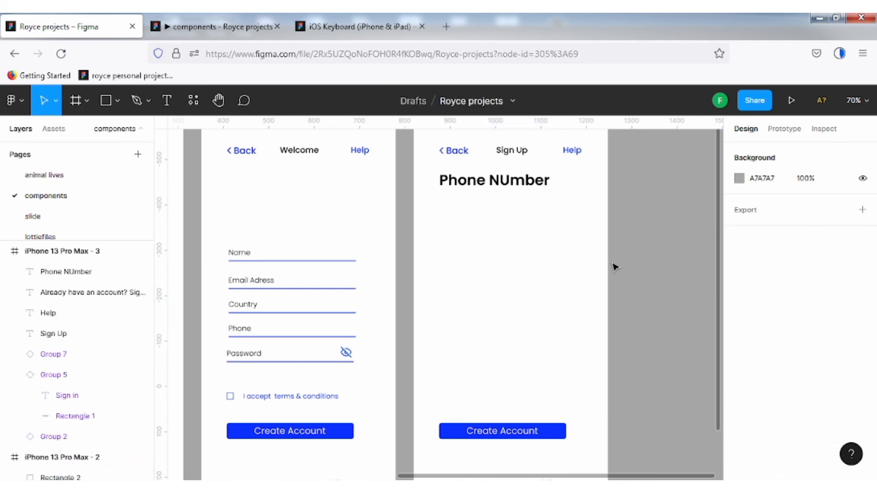
{"action": "left_click_drag", "start_coordinate": [497, 432], "coordinate": [498, 231]}
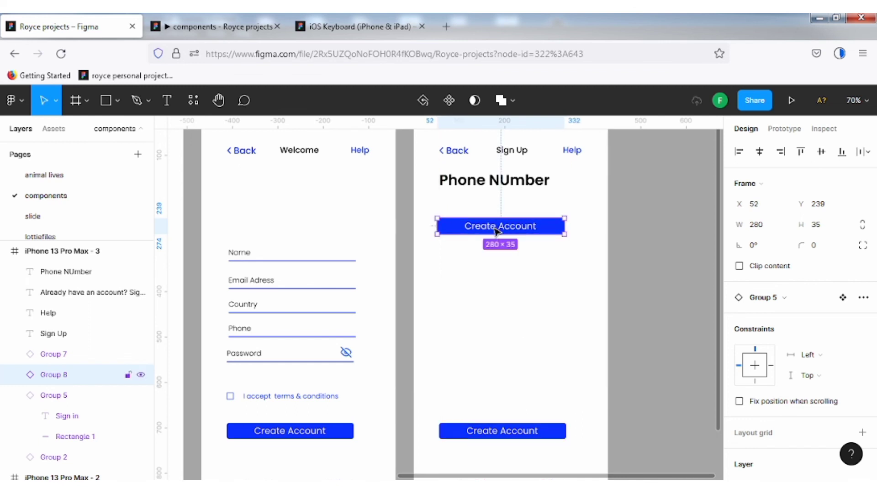
Step: Restyle the copied button's rectangle as an input box with a D9D9D9 fill and a black 1 px inside stroke
{"action": "double_click", "coordinate": [499, 231]}
{"action": "left_click", "coordinate": [554, 233]}
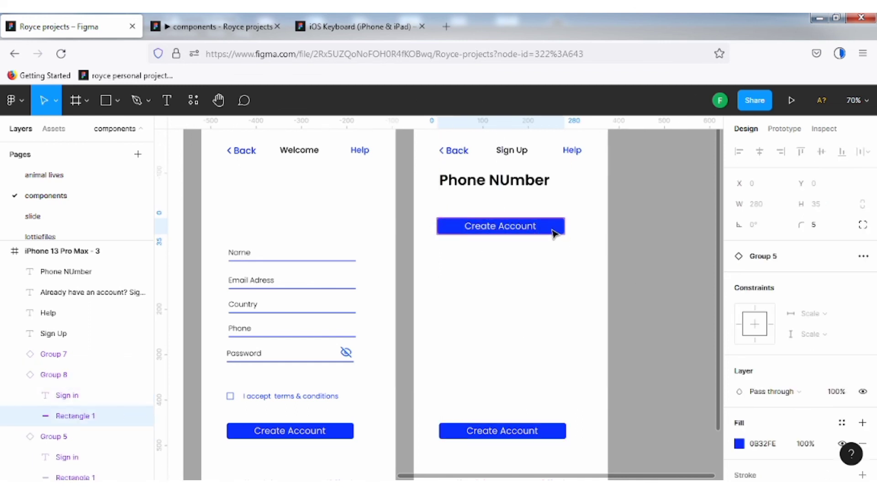
{"action": "scroll", "coordinate": [861, 337], "scroll_direction": "down", "scroll_amount": 3}
{"action": "left_click", "coordinate": [862, 368]}
{"action": "left_click", "coordinate": [862, 337]}
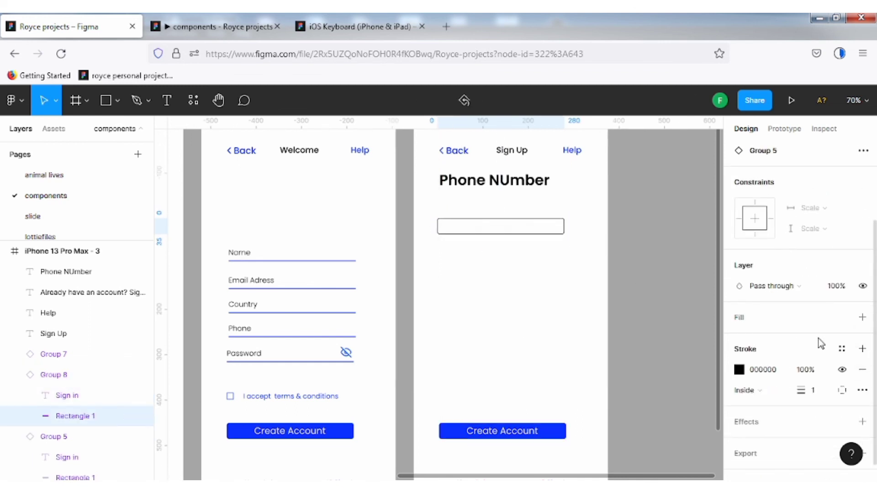
{"action": "scroll", "coordinate": [853, 377], "scroll_direction": "down", "scroll_amount": 1}
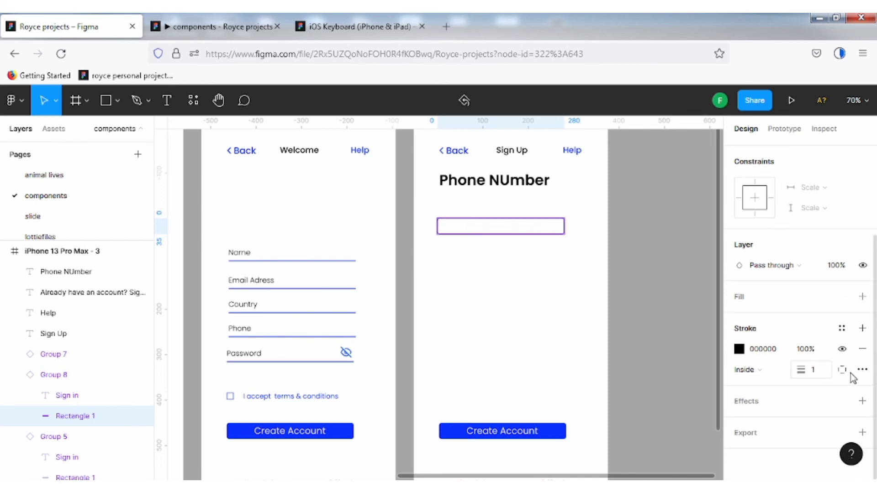
{"action": "left_click", "coordinate": [862, 297]}
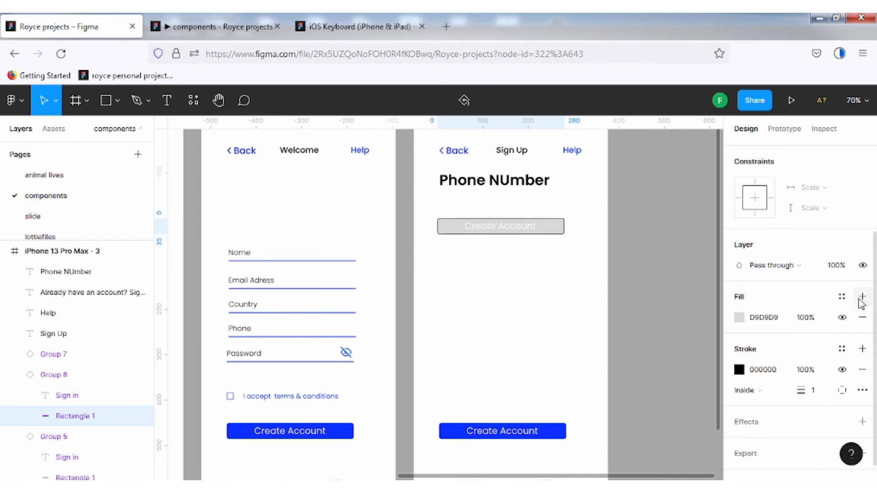
Step: Replace the input box's text with a row of asterisks ending in two underscores, aligned right and to the bottom
{"action": "left_click", "coordinate": [520, 231]}
{"action": "scroll", "coordinate": [747, 407], "scroll_direction": "down", "scroll_amount": 1}
{"action": "left_click", "coordinate": [739, 350]}
{"action": "left_click", "coordinate": [771, 349]}
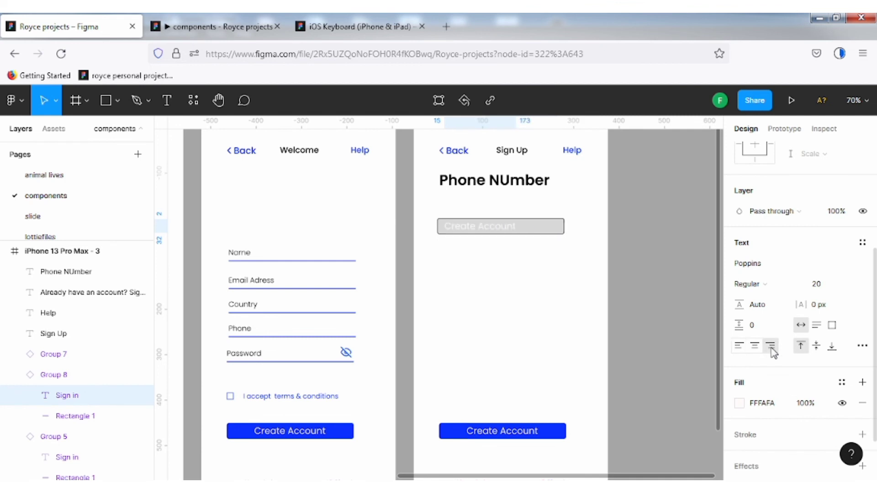
{"action": "double_click", "coordinate": [483, 227]}
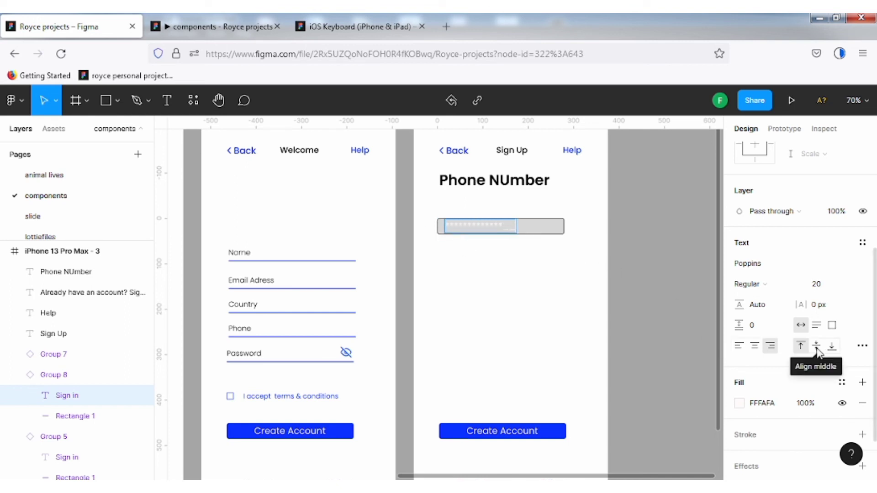
{"action": "left_click", "coordinate": [834, 348]}
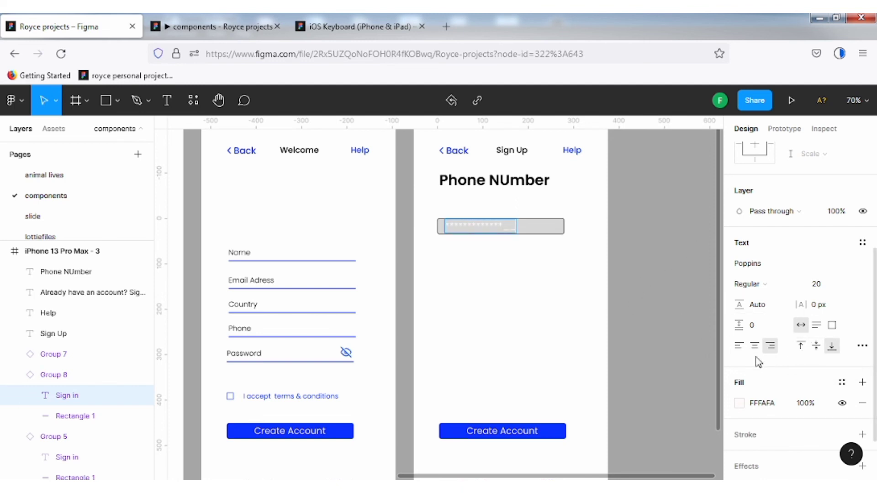
{"action": "left_click", "coordinate": [643, 270]}
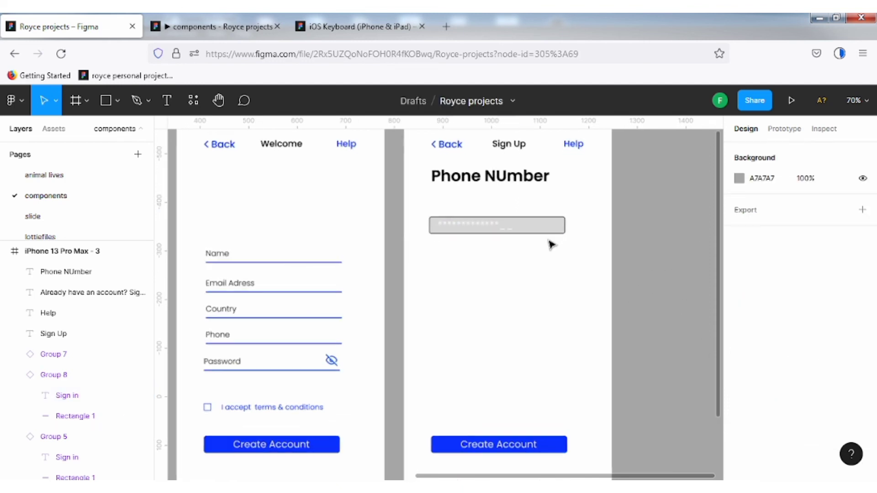
Step: Lighten the input box's fill to a very pale grey
{"action": "scroll", "coordinate": [552, 232], "scroll_direction": "up", "scroll_amount": 2}
{"action": "left_click", "coordinate": [552, 230]}
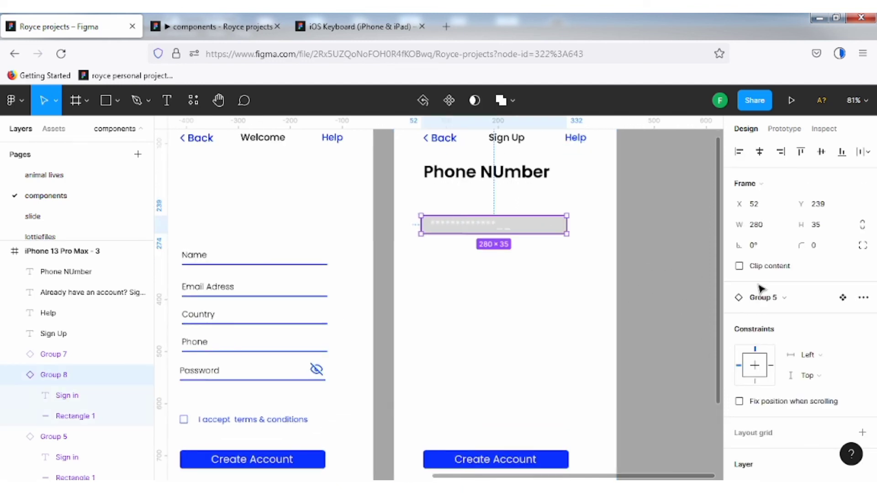
{"action": "double_click", "coordinate": [556, 224]}
{"action": "left_click", "coordinate": [739, 297]}
{"action": "left_click", "coordinate": [673, 368]}
{"action": "left_click_drag", "start_coordinate": [710, 347], "coordinate": [639, 347]}
Step: Set the asterisk placeholder text's fill to black, 000000
{"action": "double_click", "coordinate": [465, 224]}
{"action": "scroll", "coordinate": [768, 368], "scroll_direction": "down", "scroll_amount": 3}
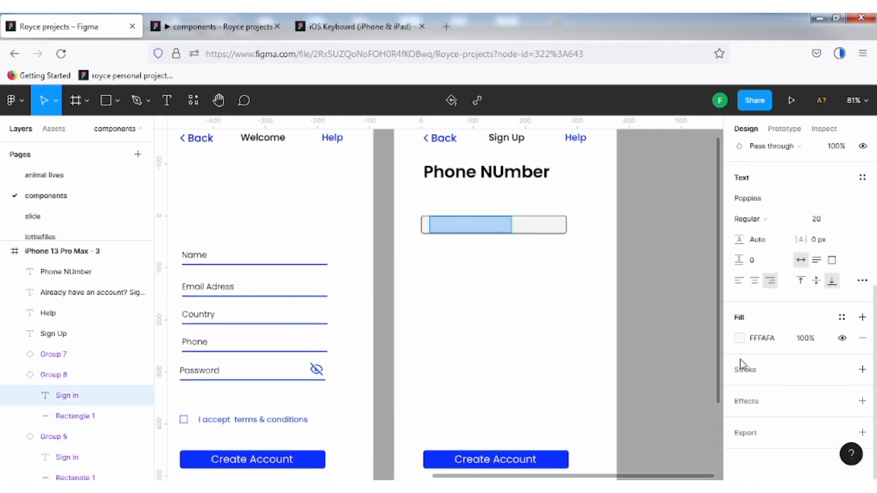
{"action": "left_click", "coordinate": [740, 339]}
{"action": "left_click", "coordinate": [772, 341]}
{"action": "key", "text": "Return"}
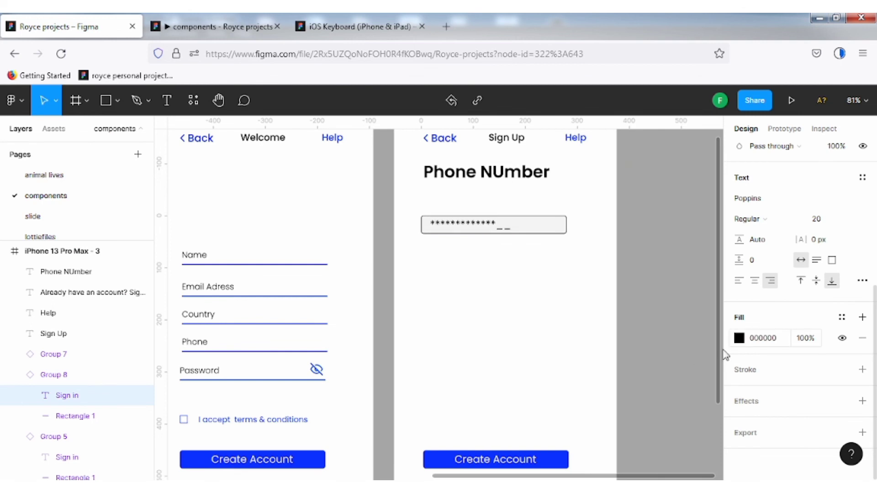
{"action": "left_click", "coordinate": [694, 319]}
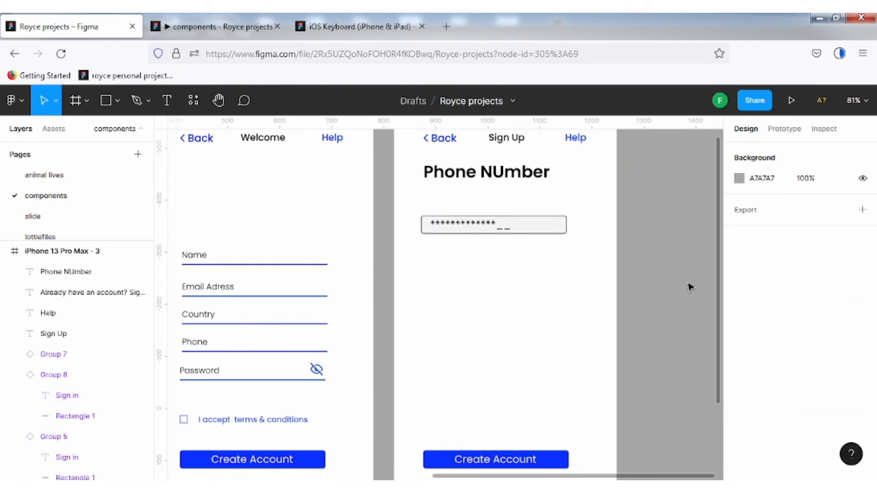
Step: Move the third frame's Create Account button up beneath the input box and change its label to "Get SMS Code"
{"action": "scroll", "coordinate": [682, 369], "scroll_direction": "down", "scroll_amount": 1}
{"action": "left_click_drag", "start_coordinate": [505, 444], "coordinate": [505, 254]}
{"action": "double_click", "coordinate": [508, 257]}
{"action": "double_click", "coordinate": [517, 257]}
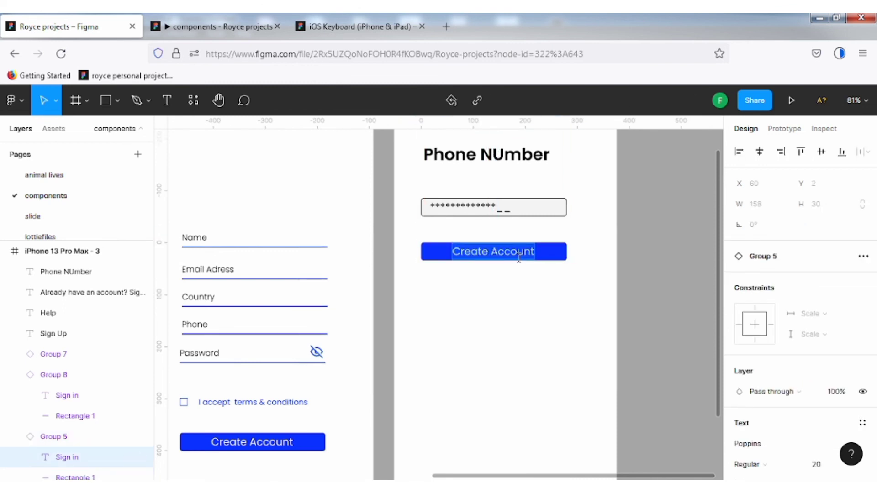
{"action": "type", "text": "Get SMS Code"}
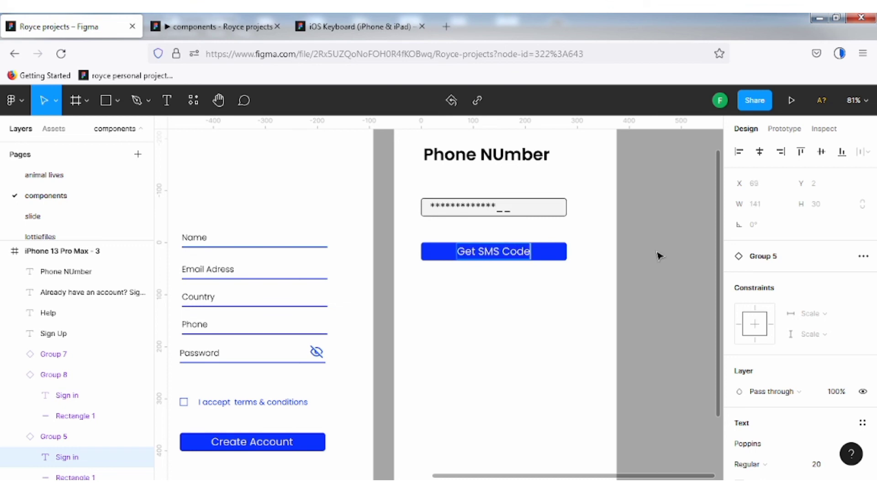
{"action": "key", "text": "Escape"}
Step: Delete the "Already have an account? Sign In" line and place the numeric keypad at the bottom of the third frame, at X 0, Y 623
{"action": "scroll", "coordinate": [645, 274], "scroll_direction": "down", "scroll_amount": 5}
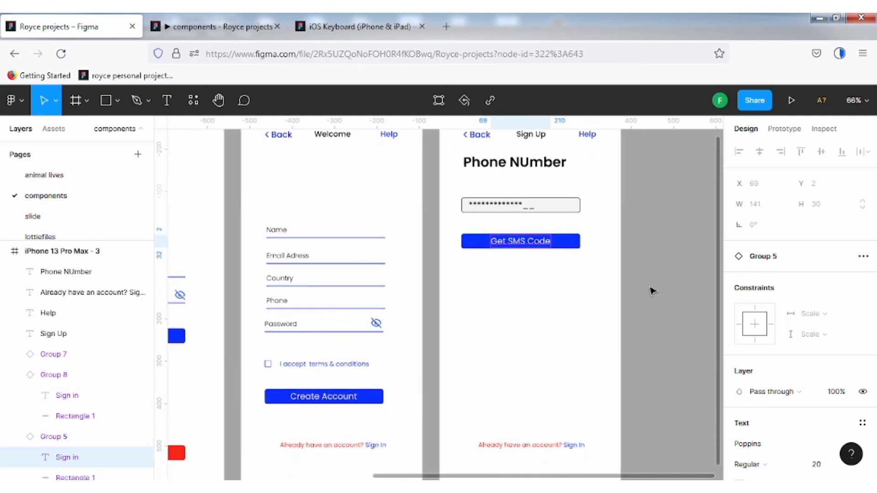
{"action": "key", "text": "ctrl+v"}
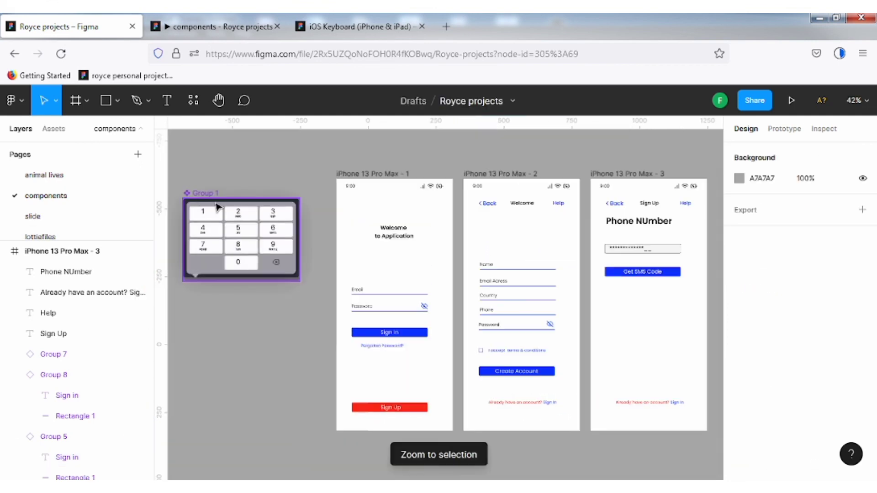
{"action": "left_click", "coordinate": [674, 410]}
{"action": "key", "text": "Delete"}
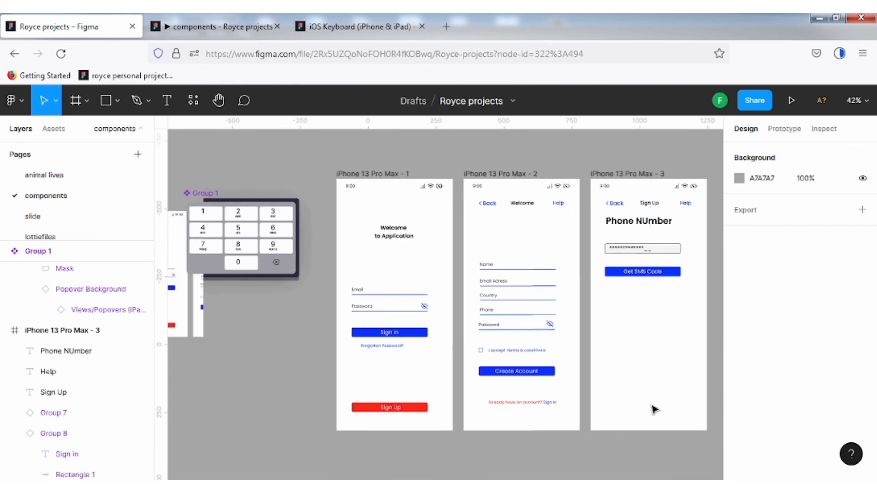
{"action": "left_click", "coordinate": [205, 206]}
{"action": "left_click_drag", "start_coordinate": [214, 217], "coordinate": [623, 364]}
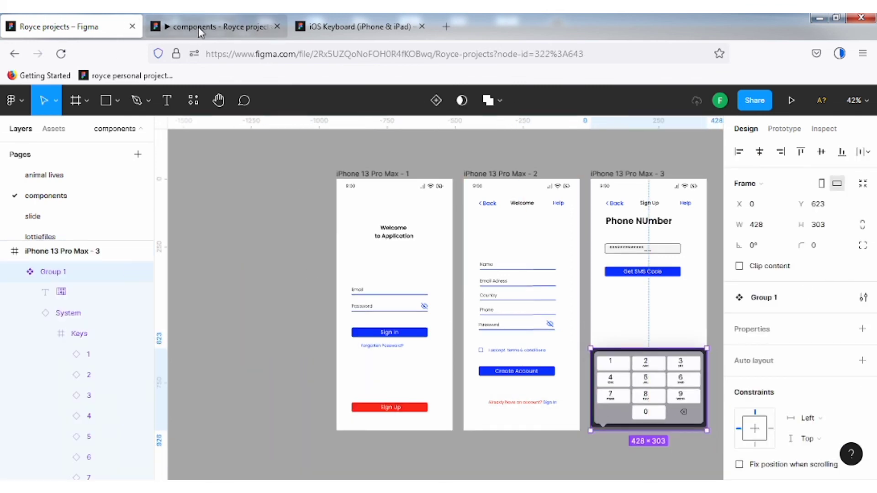
Step: Check the third screen in the prototype preview and return to the design file
{"action": "left_click", "coordinate": [198, 26]}
{"action": "key", "text": "Right"}
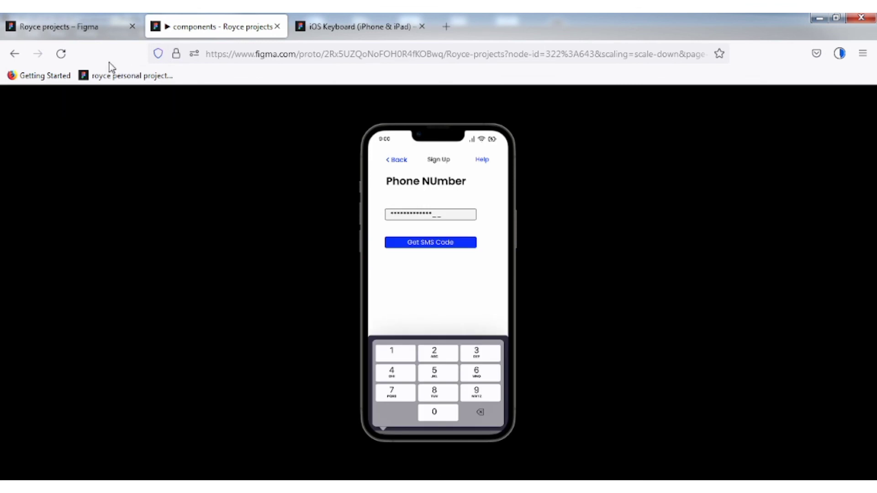
{"action": "left_click", "coordinate": [109, 27]}
Step: Show the third frame's column grid and align the input box and Get SMS Code button to its column edge at X 56
{"action": "key", "text": "Escape"}
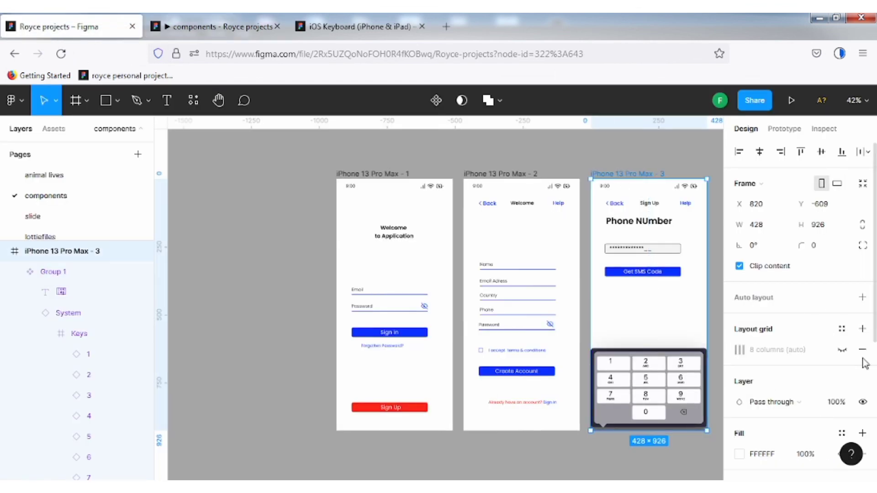
{"action": "left_click", "coordinate": [843, 350]}
{"action": "key", "text": "ctrl+0"}
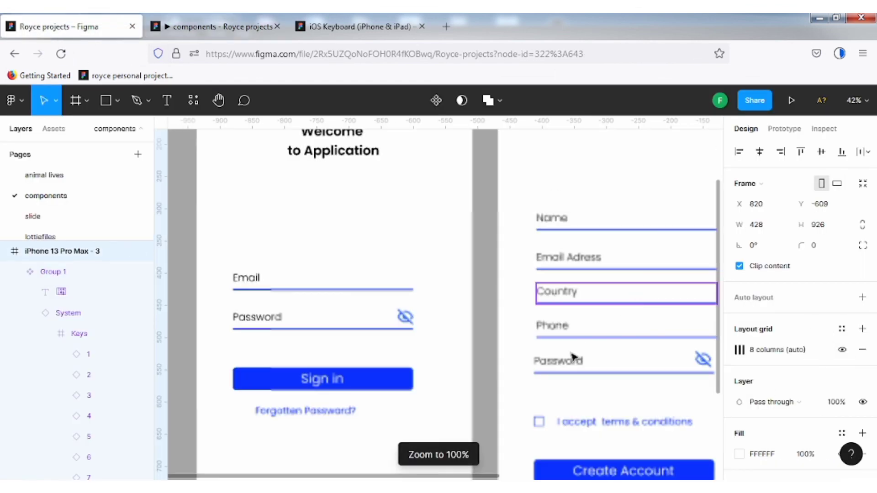
{"action": "key", "text": "space"}
{"action": "left_click_drag", "start_coordinate": [566, 347], "coordinate": [183, 242]}
{"action": "left_click_drag", "start_coordinate": [496, 173], "coordinate": [473, 324]}
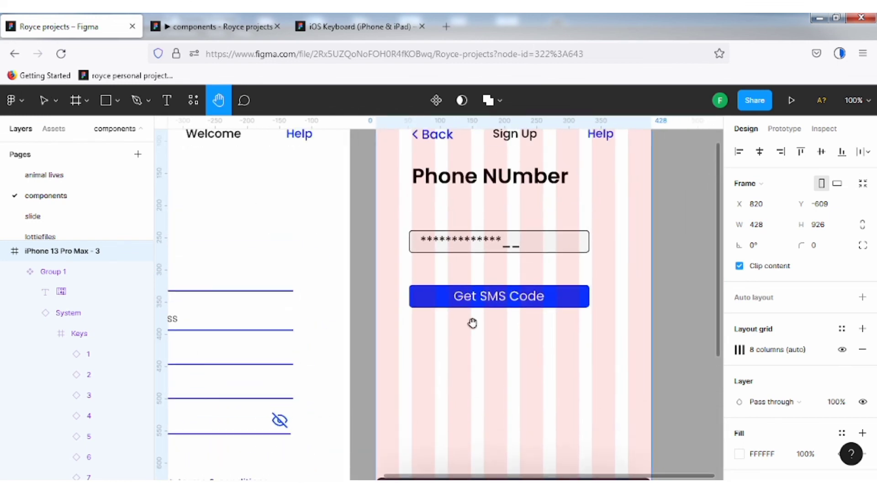
{"action": "left_click", "coordinate": [438, 295]}
{"action": "left_click", "coordinate": [442, 242], "text": "shift"}
{"action": "left_click_drag", "start_coordinate": [441, 272], "coordinate": [444, 270]}
{"action": "scroll", "coordinate": [656, 239], "scroll_direction": "up", "scroll_amount": 1}
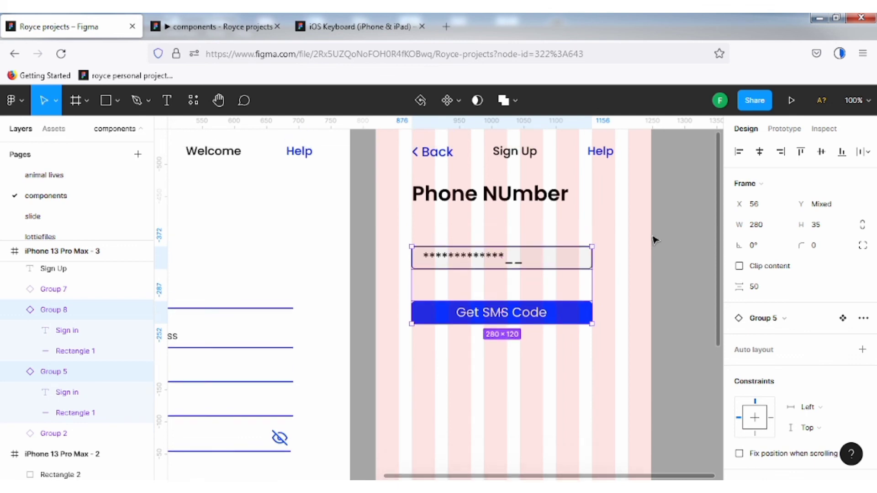
Step: Correct the third frame's heading to read "Phone Number"
{"action": "left_click", "coordinate": [503, 198]}
{"action": "double_click", "coordinate": [530, 198]}
{"action": "type", "text": "u"}
{"action": "key", "text": "BackSpace"}
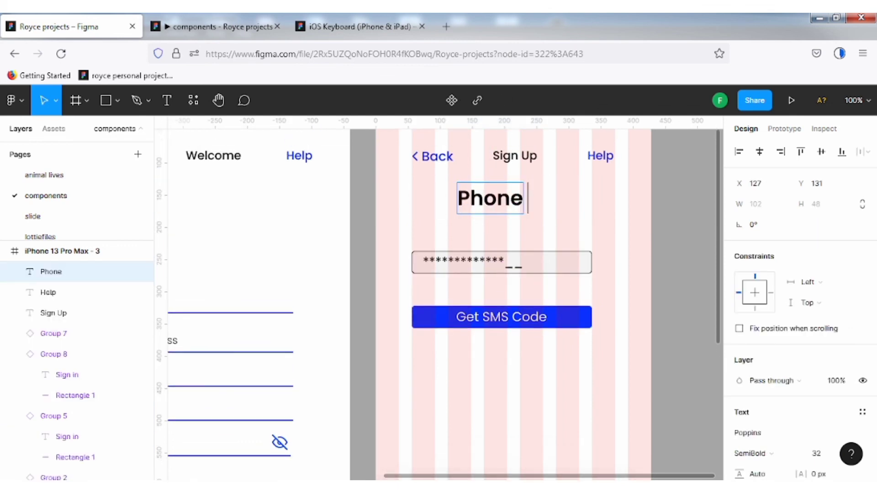
{"action": "key", "text": "ctrl+z"}
{"action": "key", "text": "ctrl+z"}
{"action": "type", "text": "Number"}
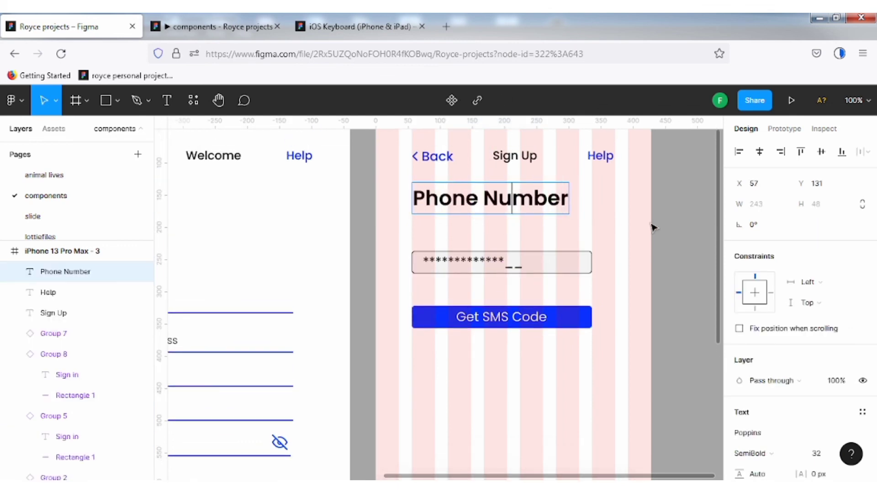
{"action": "key", "text": "Escape"}
{"action": "scroll", "coordinate": [655, 231], "scroll_direction": "down", "scroll_amount": 3}
{"action": "left_click", "coordinate": [655, 240]}
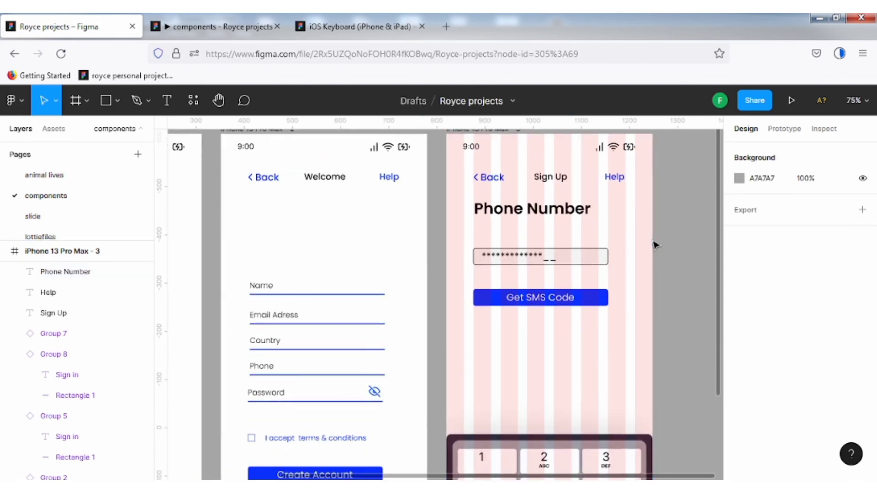
Step: Hide the column layout grid on the third frame
{"action": "left_click", "coordinate": [496, 215]}
{"action": "scroll", "coordinate": [672, 236], "scroll_direction": "down", "scroll_amount": 1}
{"action": "left_click", "coordinate": [675, 296]}
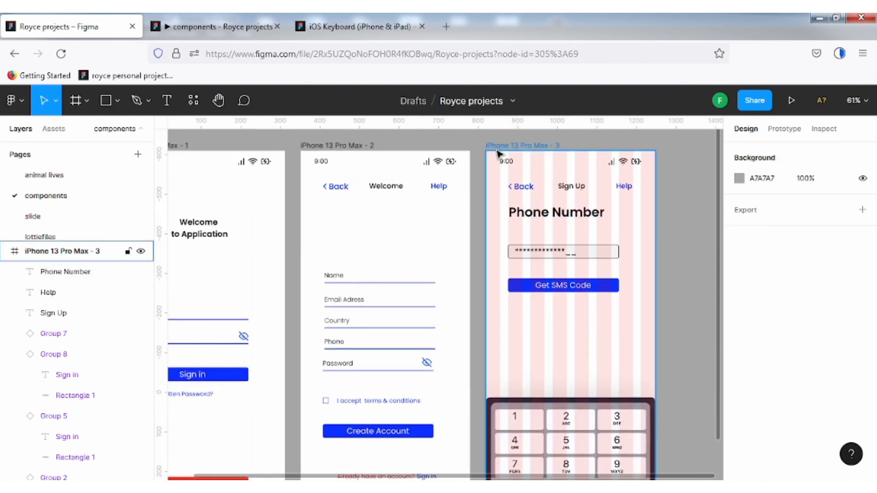
{"action": "left_click", "coordinate": [498, 147]}
{"action": "left_click", "coordinate": [841, 350]}
{"action": "scroll", "coordinate": [669, 221], "scroll_direction": "down", "scroll_amount": 1}
{"action": "left_click", "coordinate": [674, 294]}
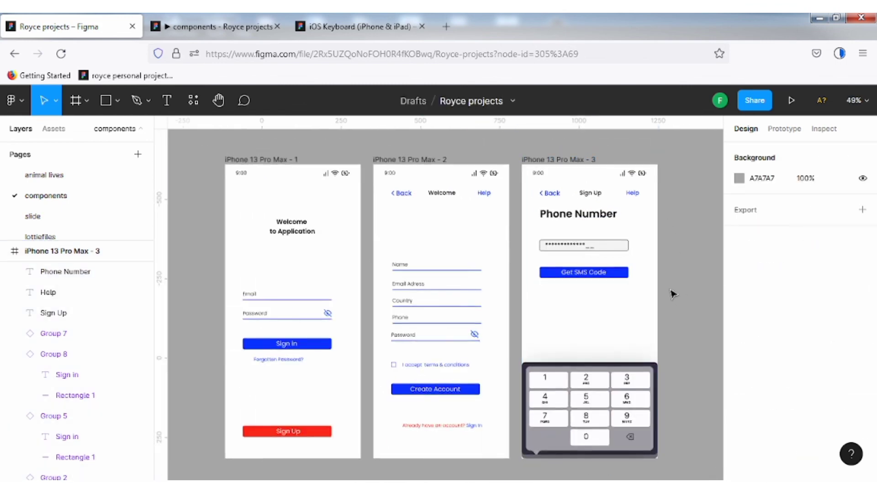
{"action": "left_click", "coordinate": [628, 398]}
{"action": "left_click", "coordinate": [683, 336]}
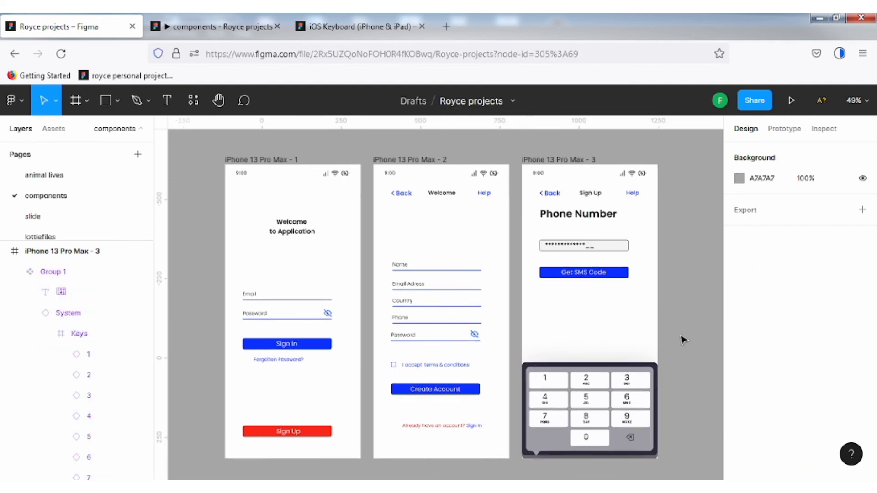
{"action": "left_click", "coordinate": [579, 369]}
Step: Page through the three screens in the prototype preview and return to the design file
{"action": "left_click", "coordinate": [191, 26]}
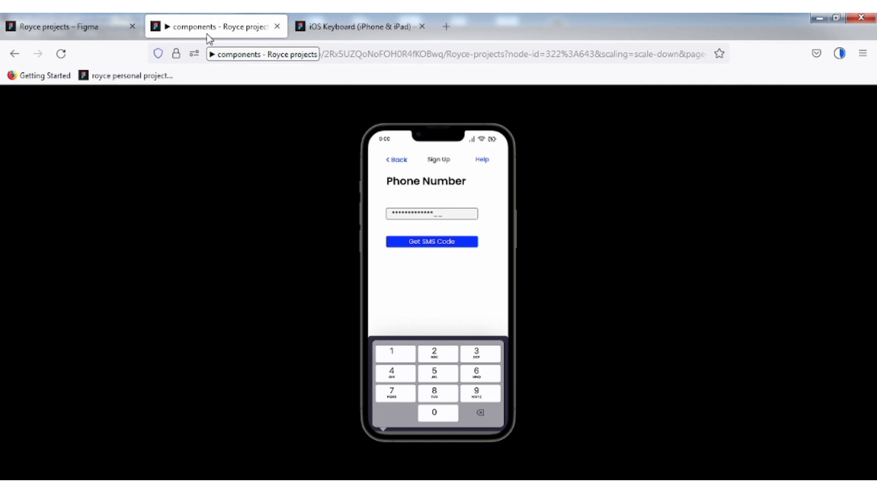
{"action": "key", "text": "Left"}
{"action": "key", "text": "Left"}
{"action": "key", "text": "Right"}
{"action": "key", "text": "Right"}
{"action": "key", "text": "Left"}
{"action": "key", "text": "Left"}
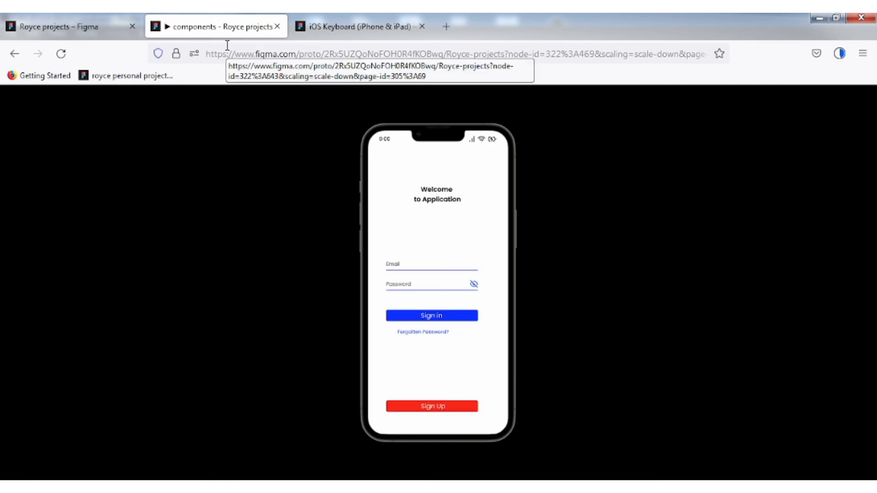
{"action": "left_click", "coordinate": [43, 26]}
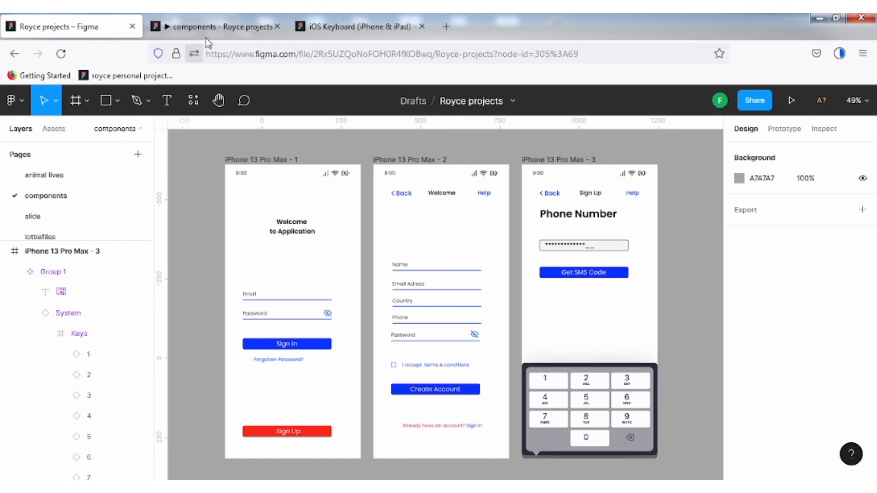
Step: Review the Sign Up phone-number screen in the prototype preview and return to the design file
{"action": "left_click", "coordinate": [211, 28]}
{"action": "key", "text": "Right"}
{"action": "key", "text": "Right"}
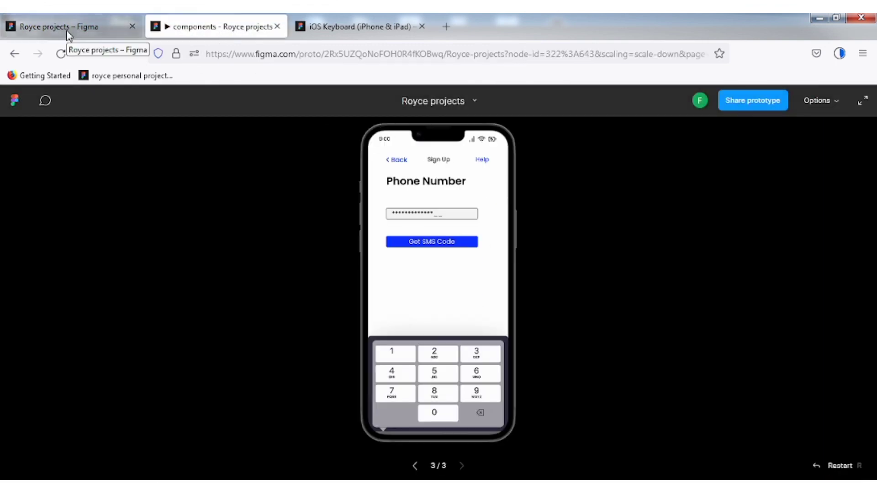
{"action": "key", "text": "Left"}
{"action": "left_click", "coordinate": [43, 25]}
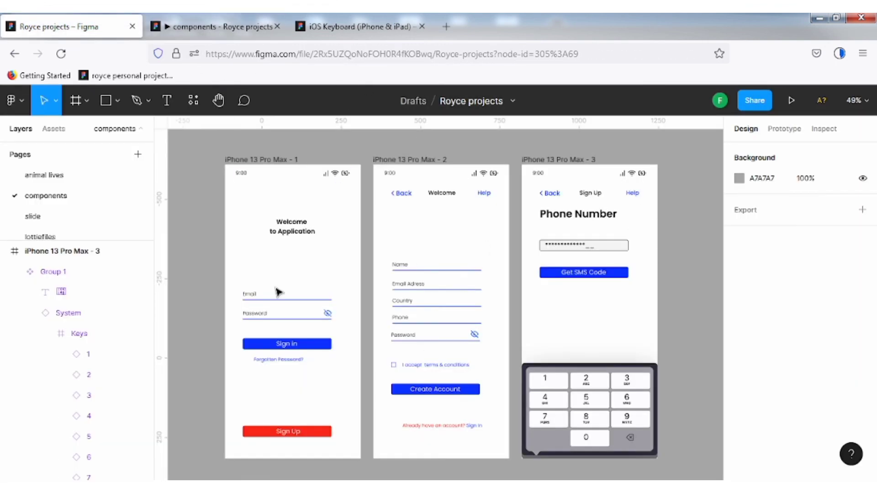
Step: Try filling the first frame's Sign In button component with the Sign Up button's red, F9271A, and undo the recolor
{"action": "left_click", "coordinate": [314, 351]}
{"action": "scroll", "coordinate": [799, 411], "scroll_direction": "down", "scroll_amount": 5}
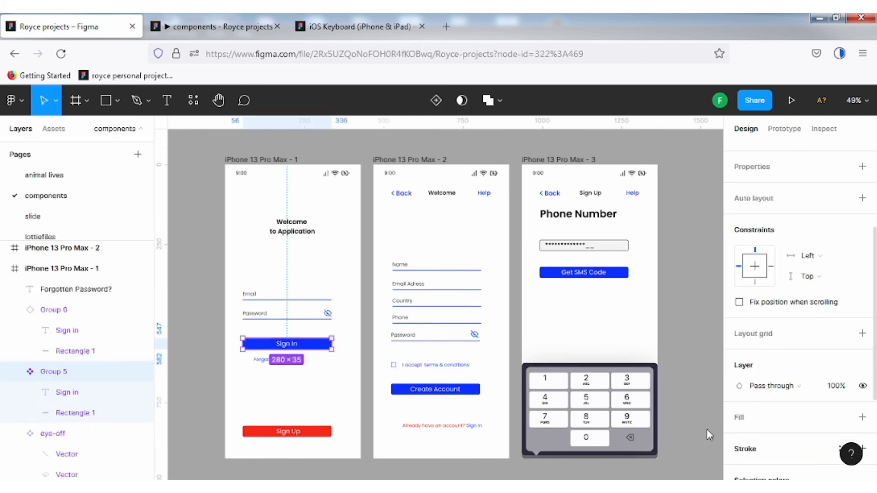
{"action": "double_click", "coordinate": [329, 351]}
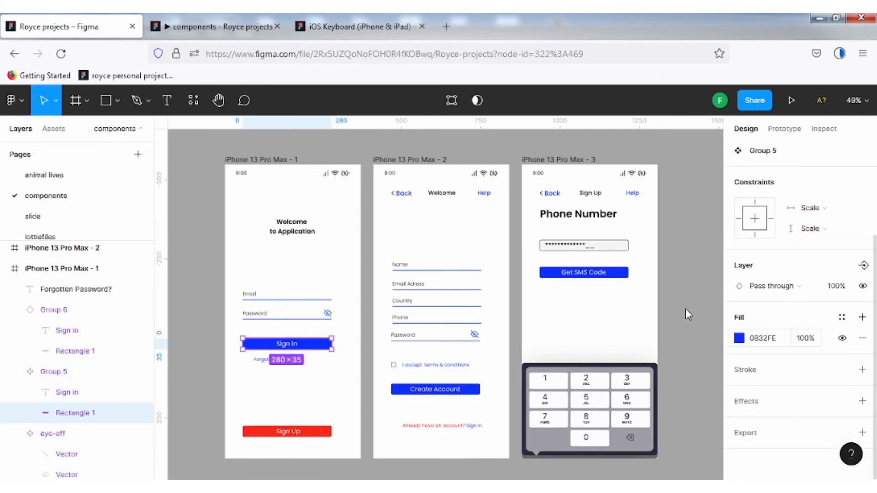
{"action": "left_click", "coordinate": [739, 338]}
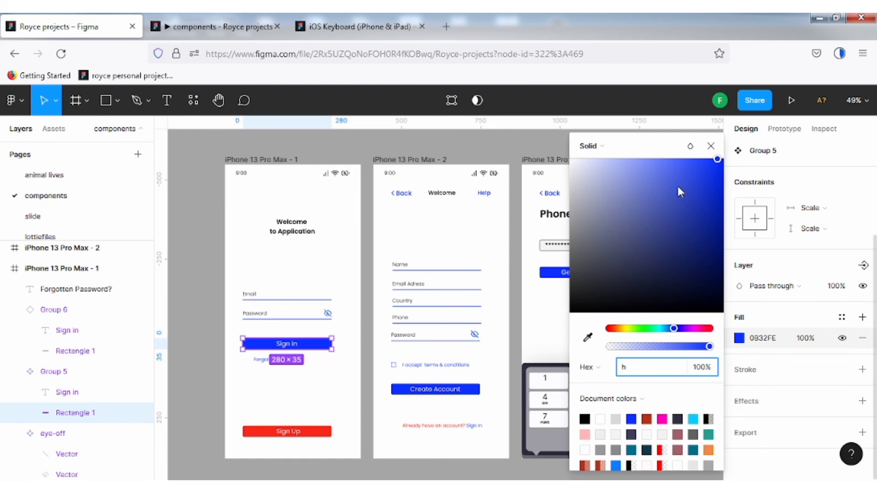
{"action": "left_click", "coordinate": [711, 146]}
{"action": "key", "text": "h"}
{"action": "left_click_drag", "start_coordinate": [532, 289], "coordinate": [486, 285]}
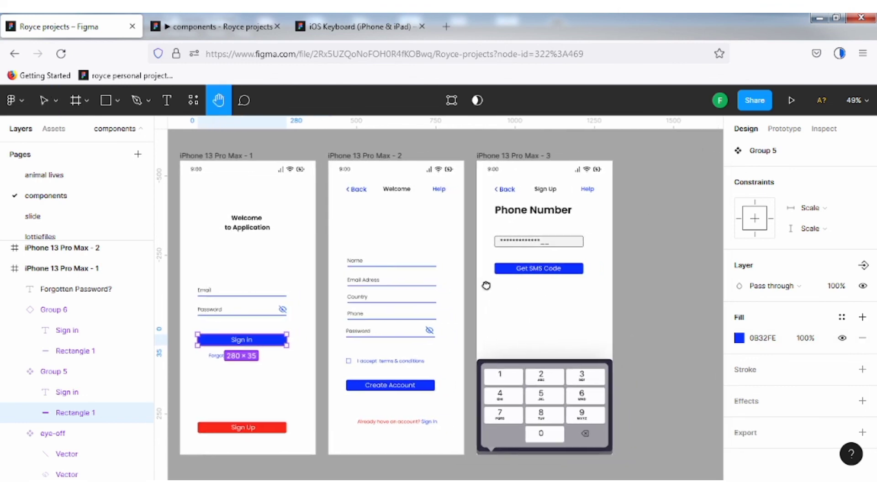
{"action": "key", "text": "v"}
{"action": "left_click", "coordinate": [739, 338]}
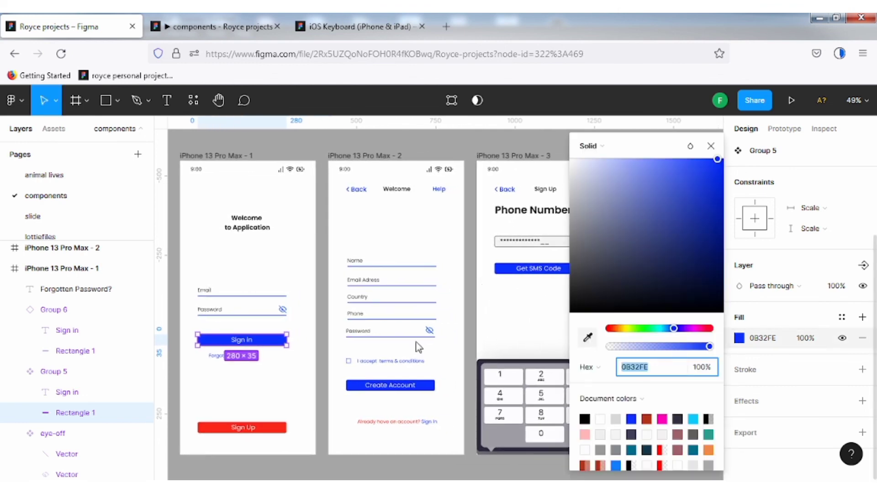
{"action": "key", "text": "i"}
{"action": "left_click", "coordinate": [279, 427]}
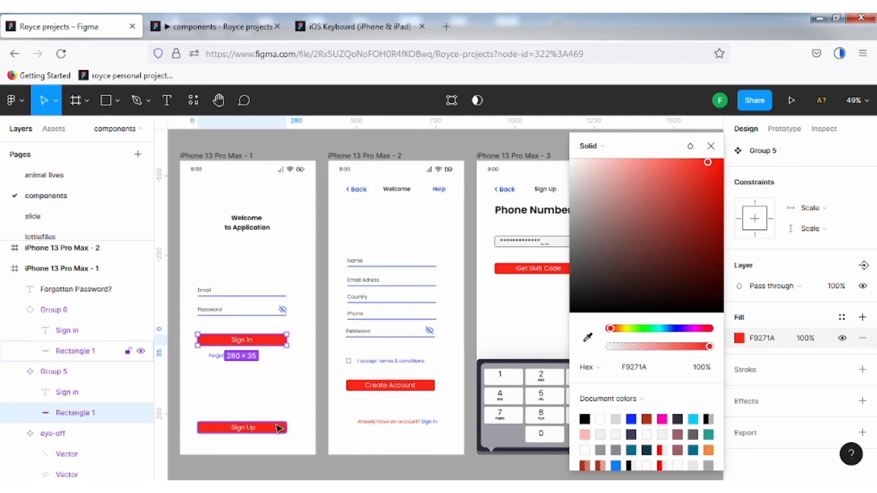
{"action": "key", "text": "ctrl+z"}
Step: Try recoloring the line of the first frame's Email field component with the Sign Up button's red, F9271A, and undo the change
{"action": "left_click", "coordinate": [256, 297]}
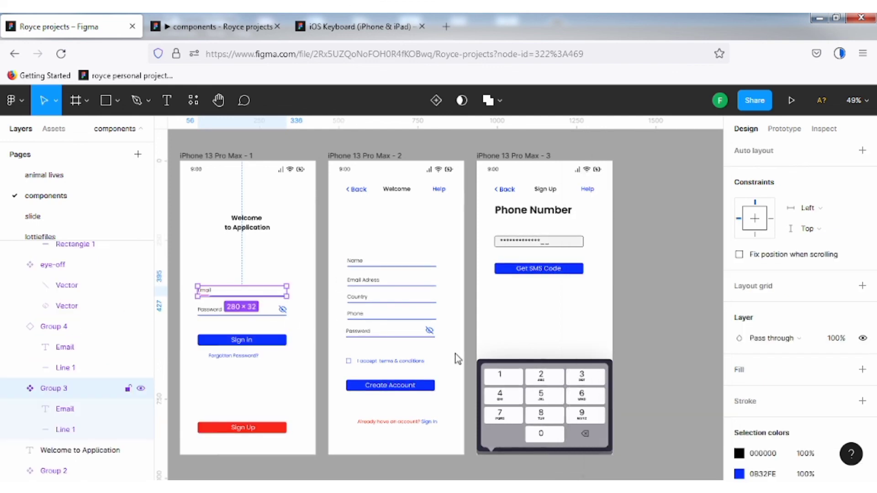
{"action": "double_click", "coordinate": [256, 296]}
{"action": "left_click", "coordinate": [738, 370]}
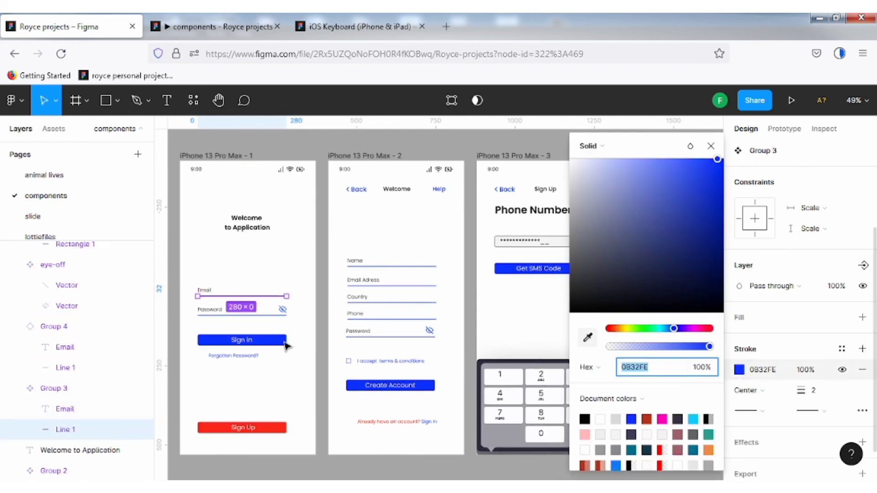
{"action": "key", "text": "i"}
{"action": "left_click", "coordinate": [278, 428]}
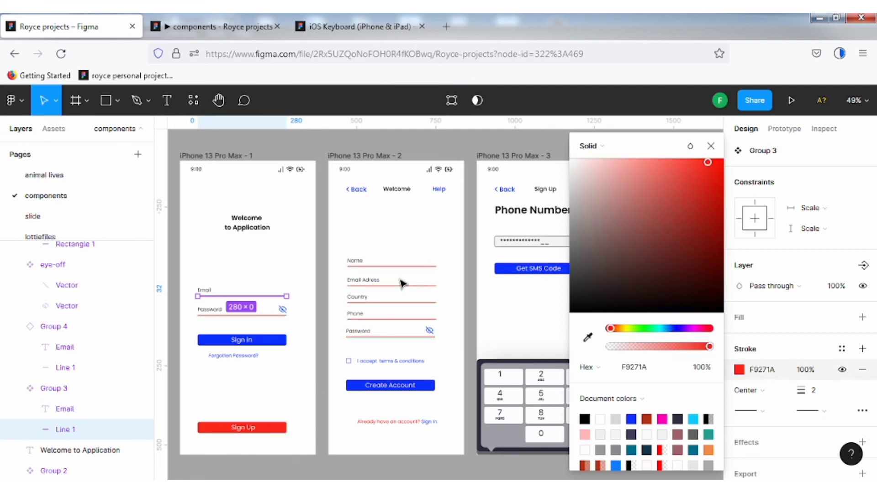
{"action": "key", "text": "ctrl+z"}
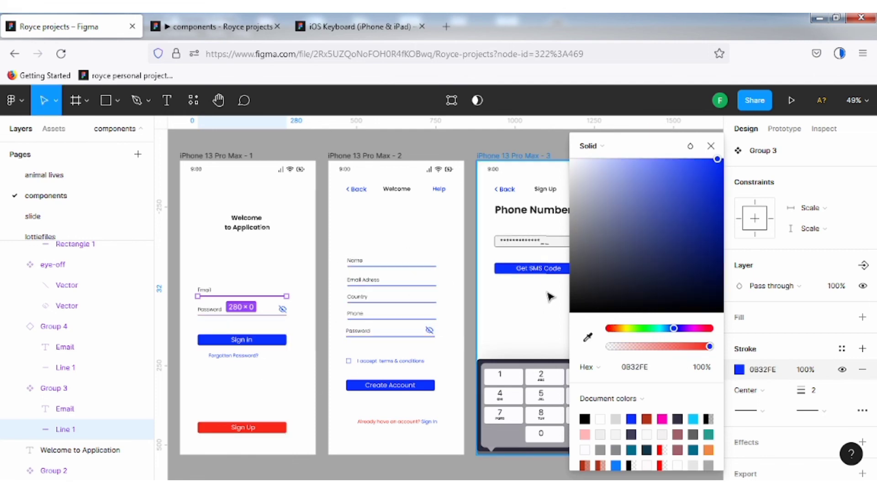
Step: Try recoloring the second frame's Back component with the Sign Up button's red, F9271A, and check it in the prototype preview
{"action": "left_click", "coordinate": [355, 190]}
{"action": "left_click", "coordinate": [640, 325]}
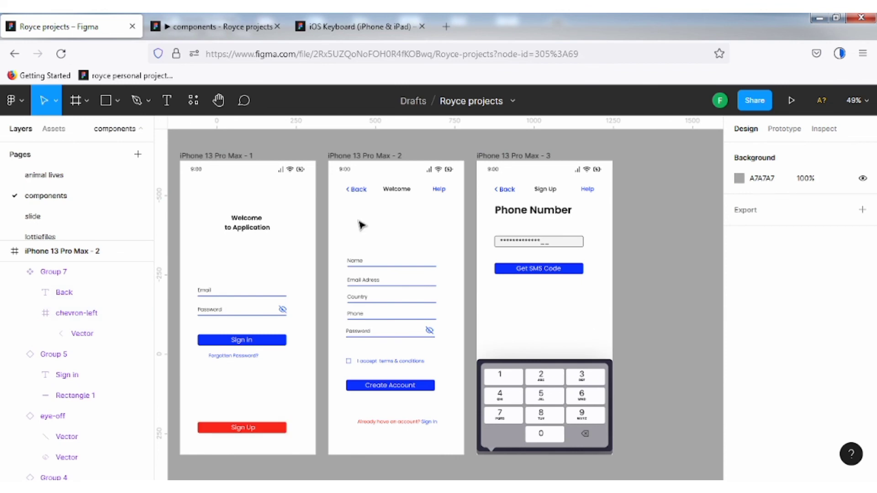
{"action": "left_click", "coordinate": [365, 193]}
{"action": "scroll", "coordinate": [767, 441], "scroll_direction": "down", "scroll_amount": 3}
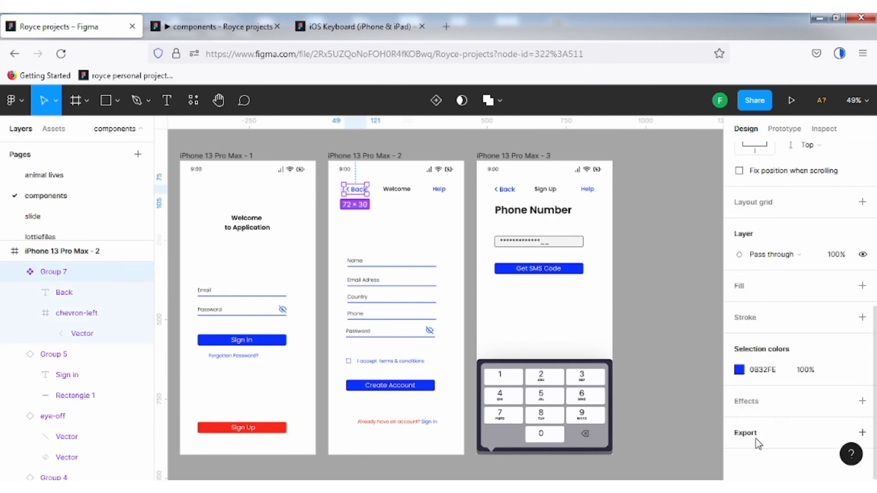
{"action": "left_click", "coordinate": [739, 370]}
{"action": "key", "text": "i"}
{"action": "left_click", "coordinate": [278, 428]}
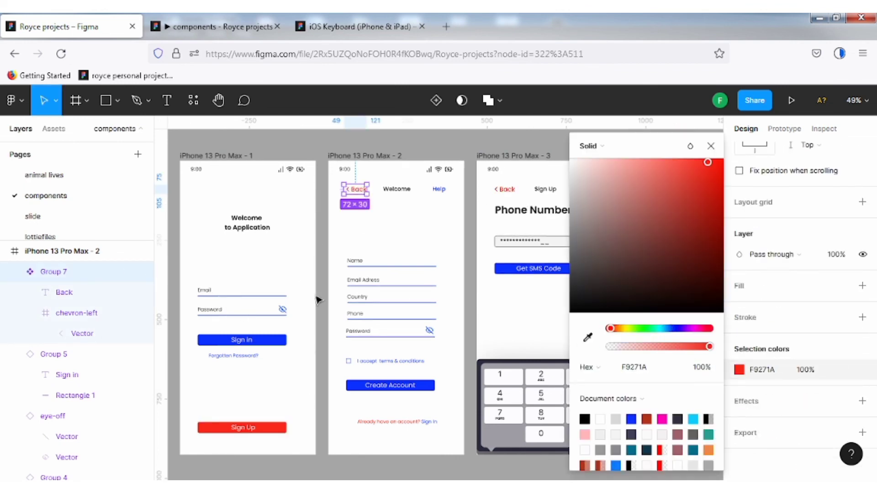
{"action": "left_click", "coordinate": [711, 146]}
{"action": "left_click", "coordinate": [670, 185]}
{"action": "left_click", "coordinate": [235, 28]}
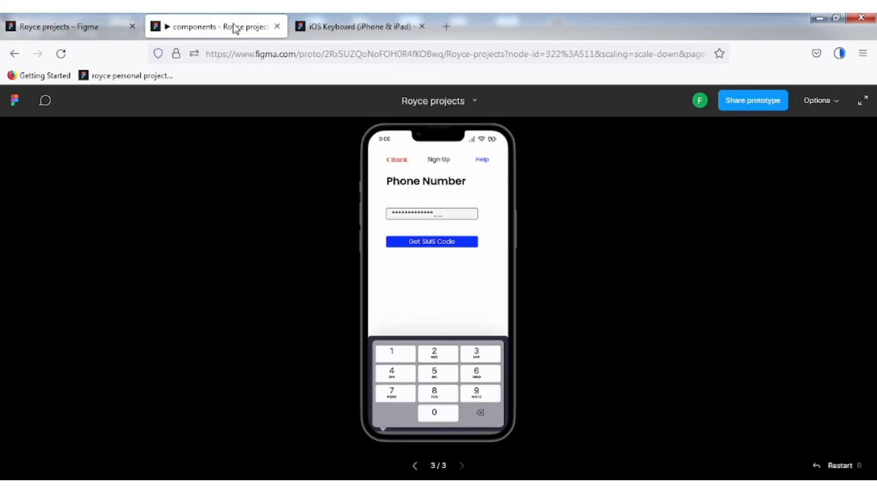
{"action": "left_click", "coordinate": [59, 27]}
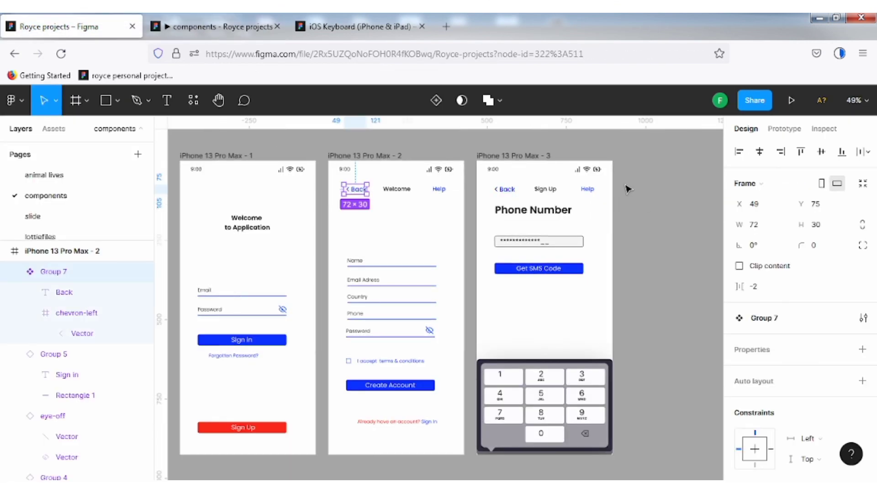